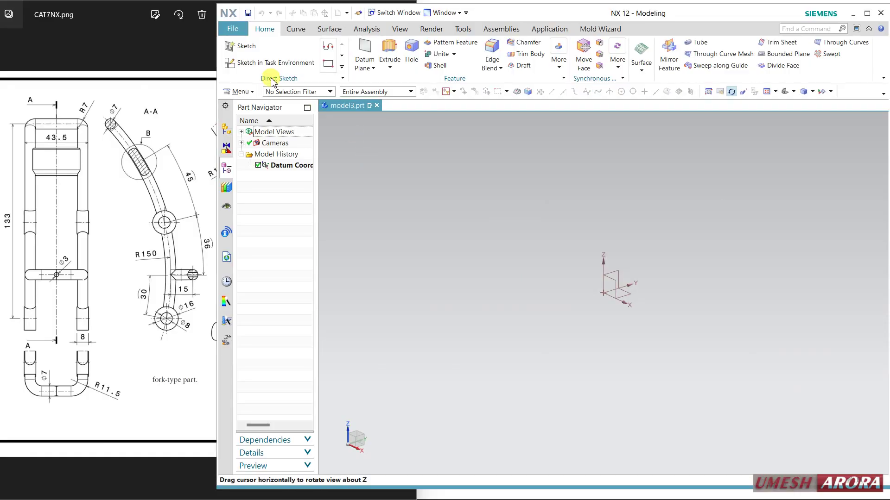
- Start a new task-environment sketch on the YZ datum plane
left_click(254, 62)
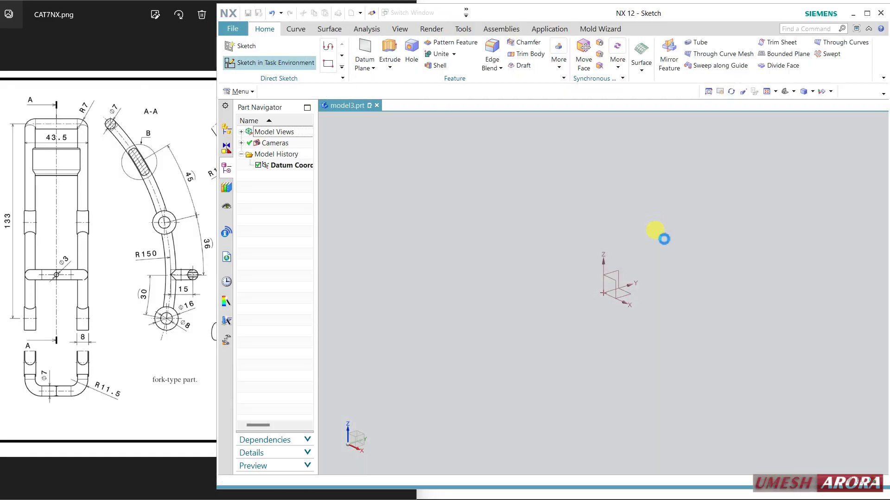
left_click(628, 276)
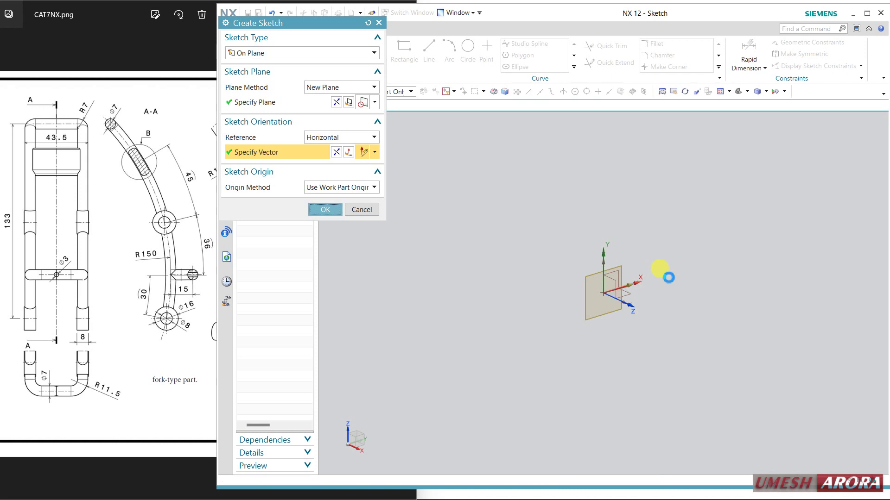
middle_click(670, 268)
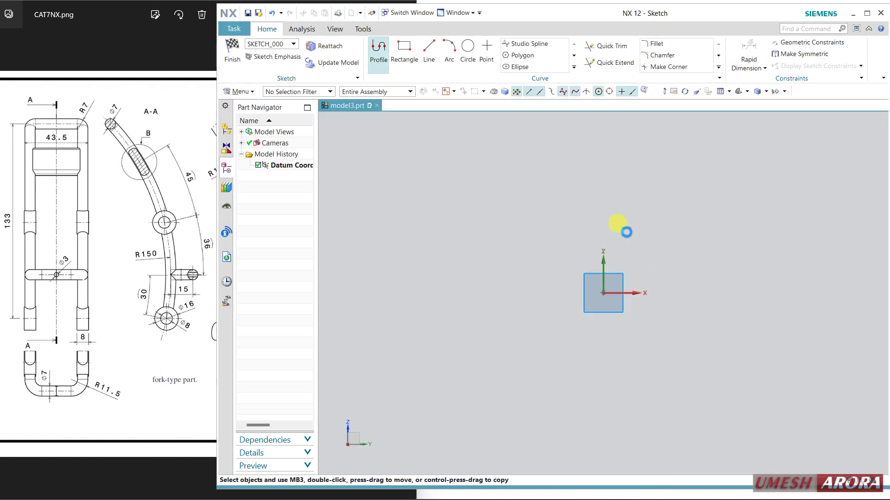
- Sketch a profile above the origin: a horizontal line about 43 mm long, continued by a vertical line about 165 mm long downward
left_click(600, 150)
left_click(668, 151)
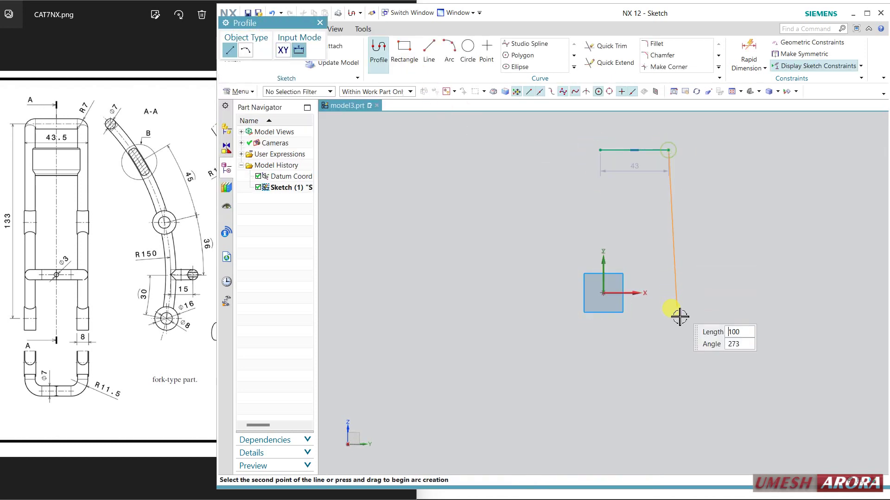
left_click(675, 413)
middle_click(752, 313)
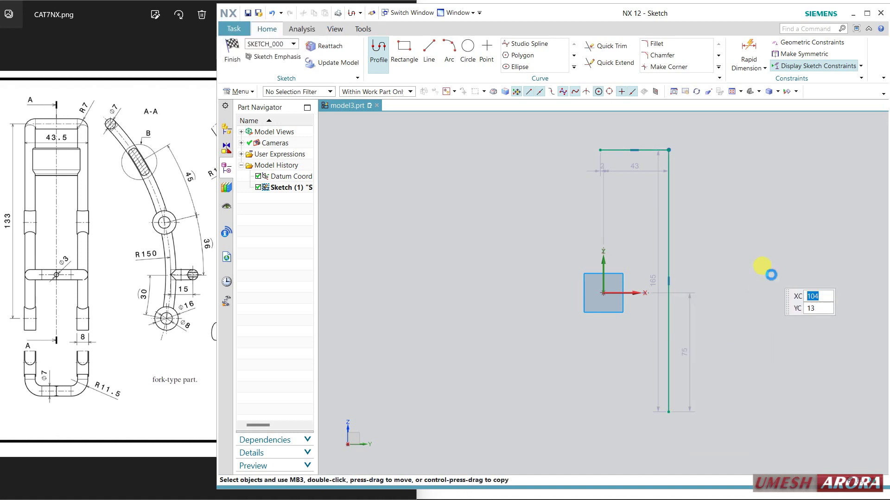
- Constrain the free end of the horizontal line to lie on the sketch's vertical axis
left_click(600, 150)
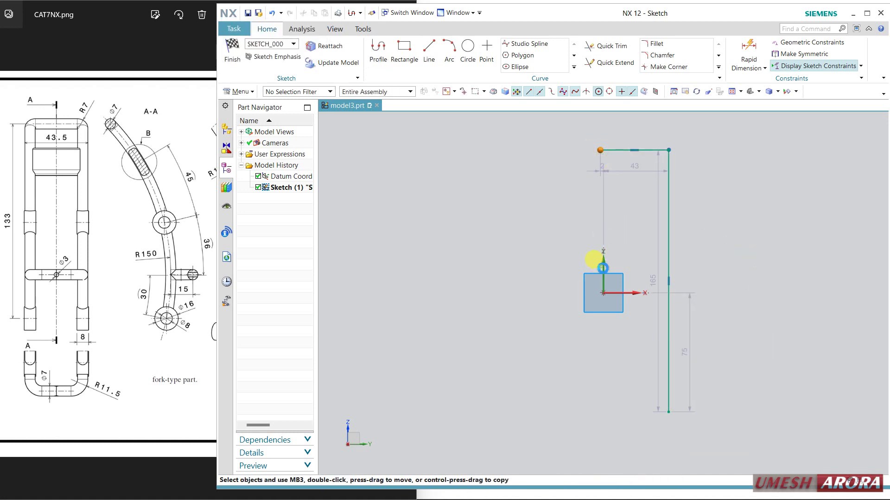
left_click(603, 263)
left_click(618, 251)
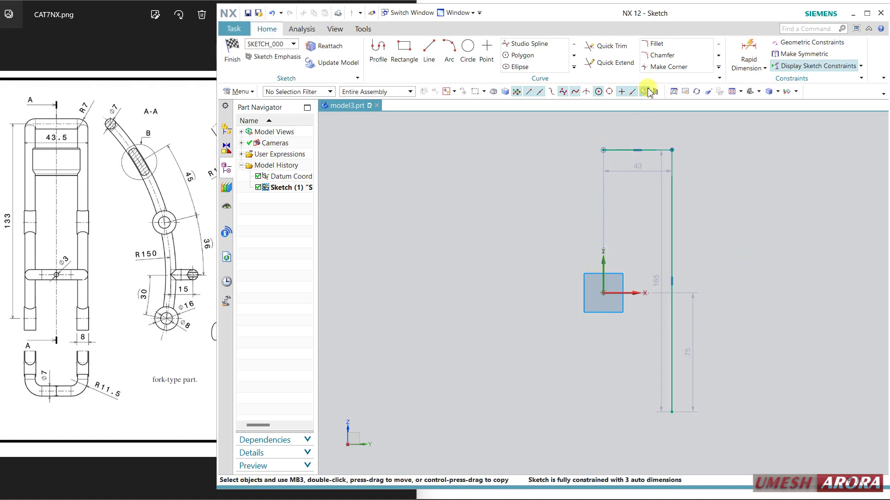
- Fillet the corner between the horizontal and vertical lines with a radius of about 12 mm
left_click(656, 43)
left_click(672, 161)
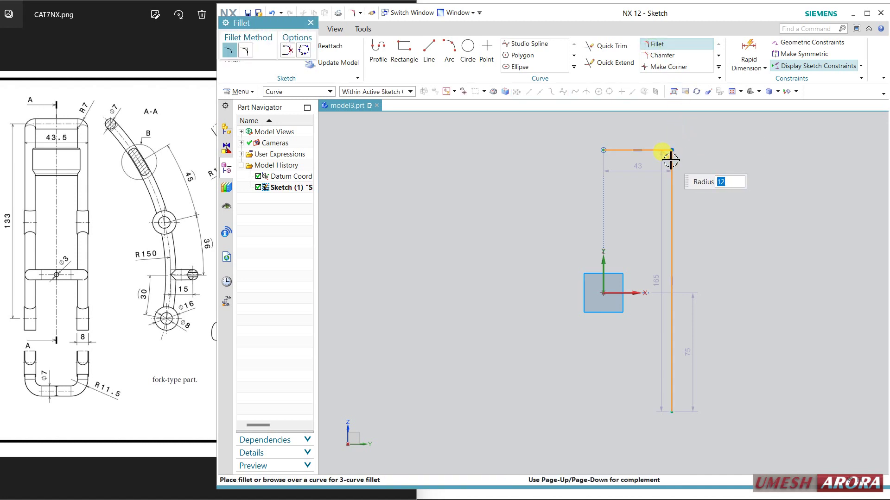
left_click(667, 169)
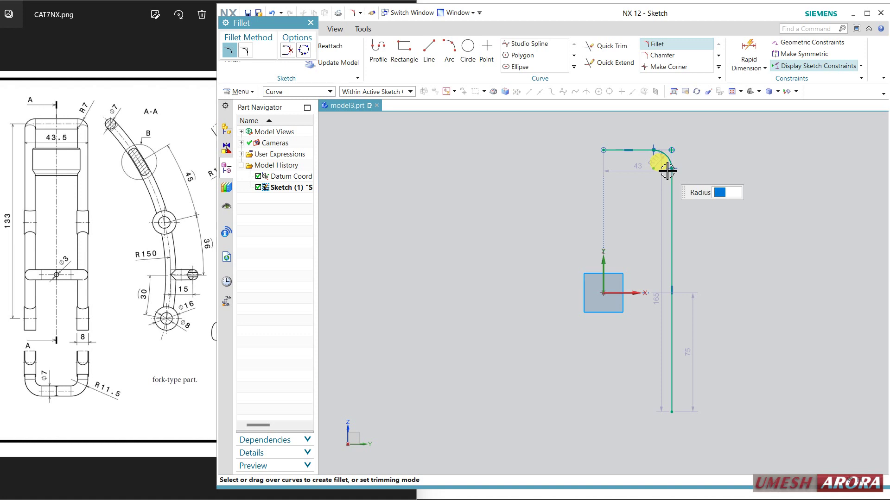
middle_click(699, 195)
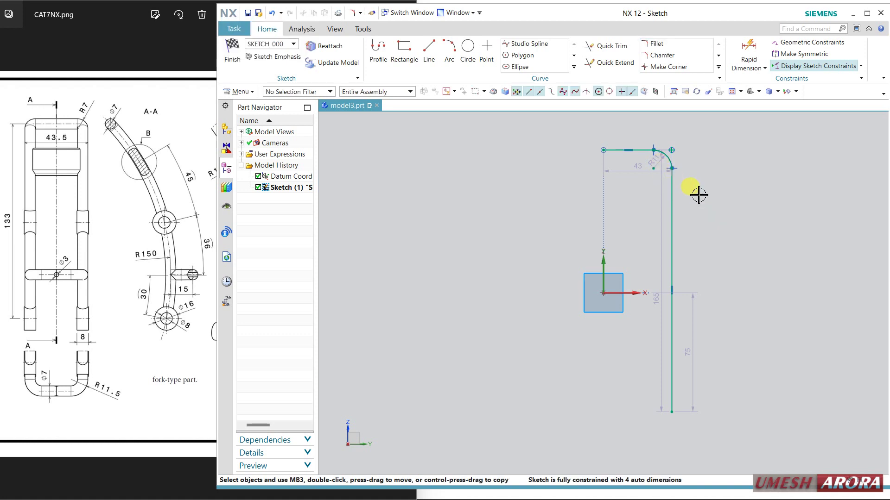
- Set the corner fillet's radius to 4 mm
double_click(657, 163)
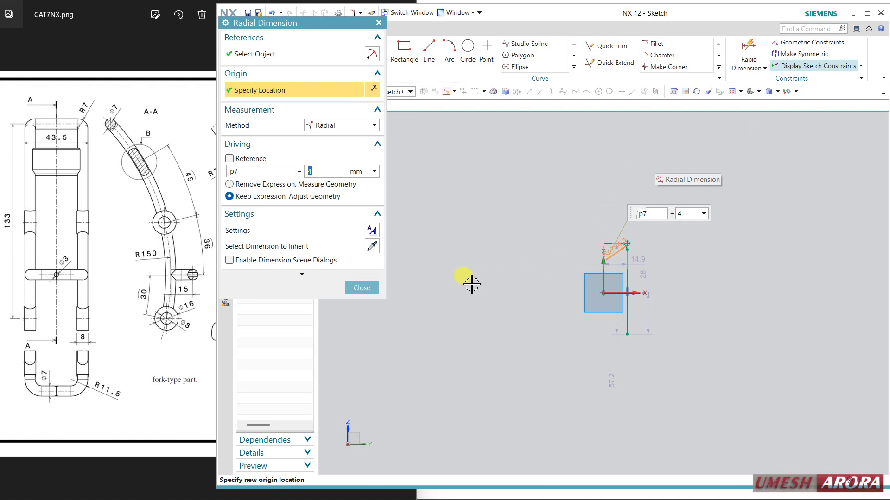
scroll(642, 277, "up", 4)
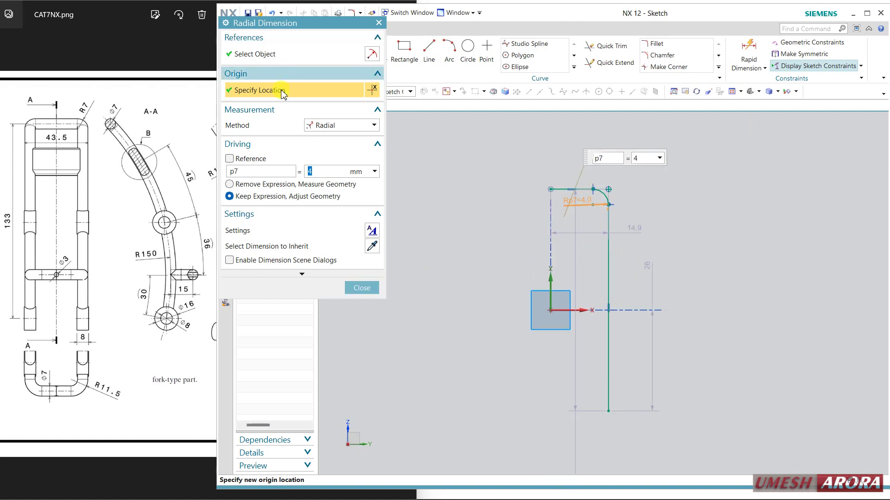
left_click(356, 288)
- Dimension the horizontal line's length and set it to 14.25 mm
left_click(740, 51)
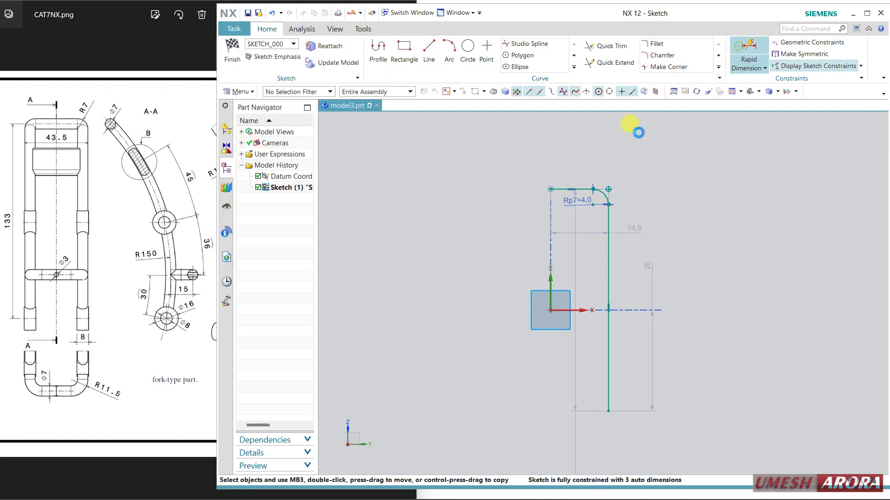
left_click(576, 187)
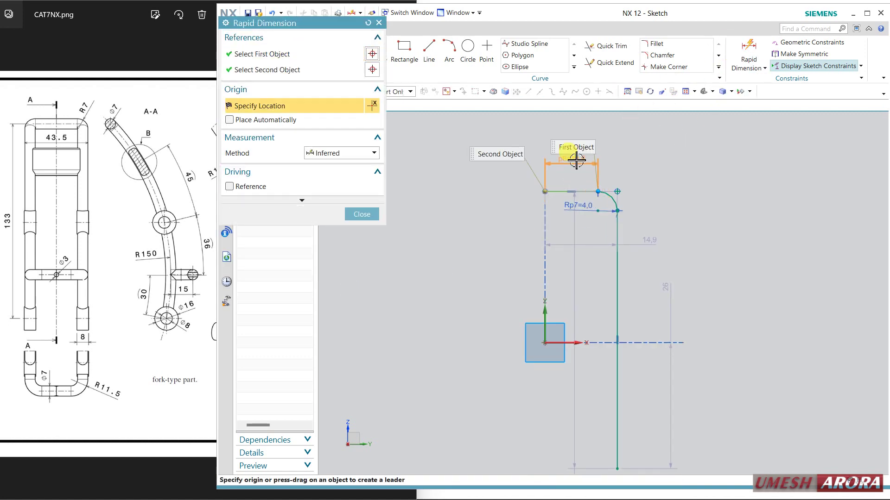
left_click(573, 162)
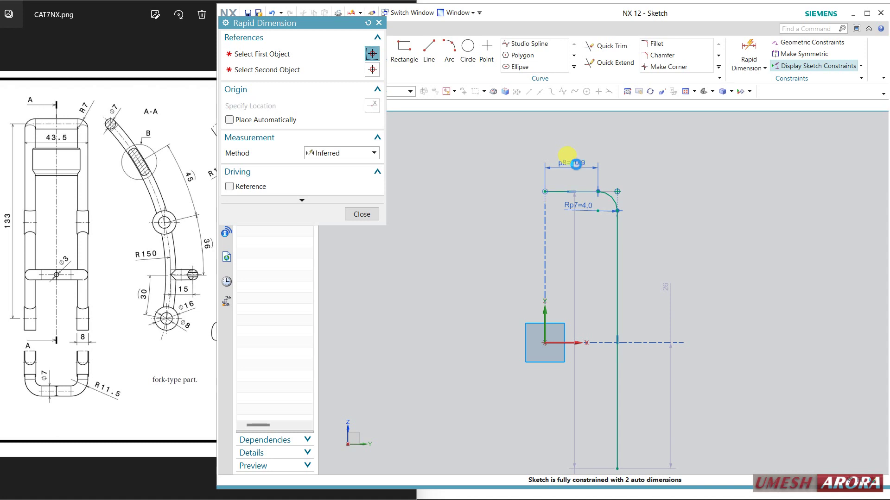
type("14.25")
key("Return")
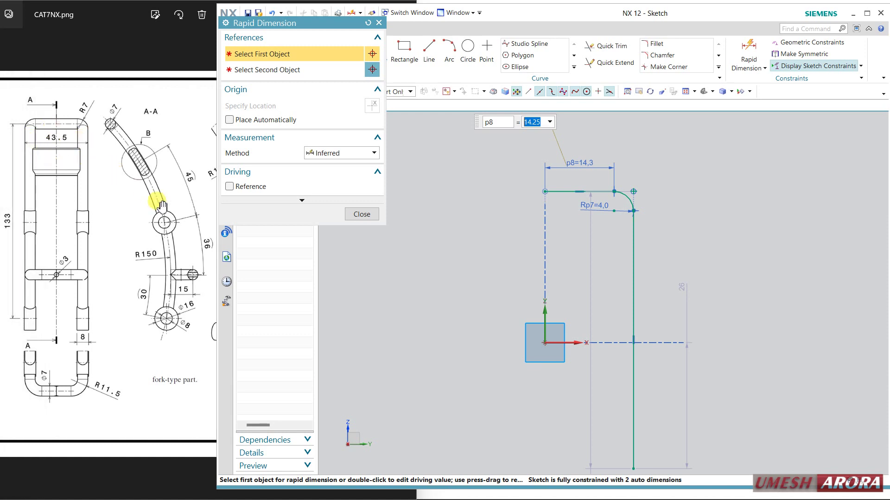
- Dimension the vertical line's length and set it to 129 mm
left_click(643, 260)
left_click(726, 250)
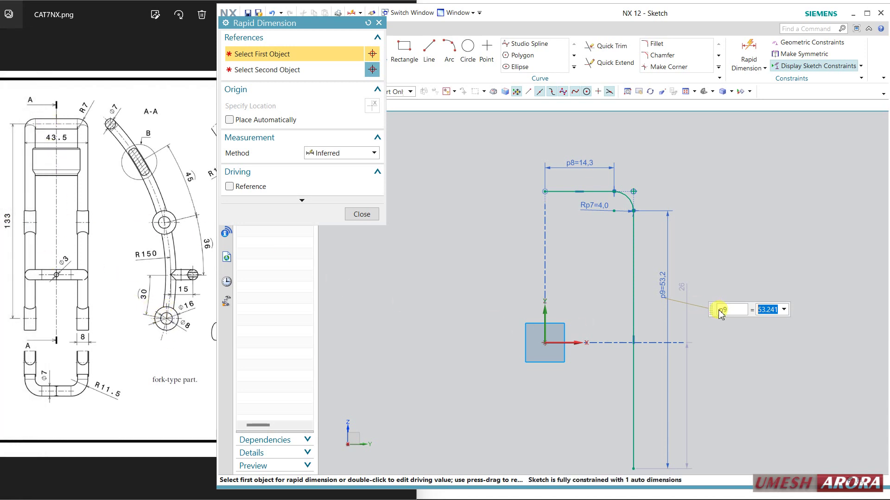
type("129")
key("Return")
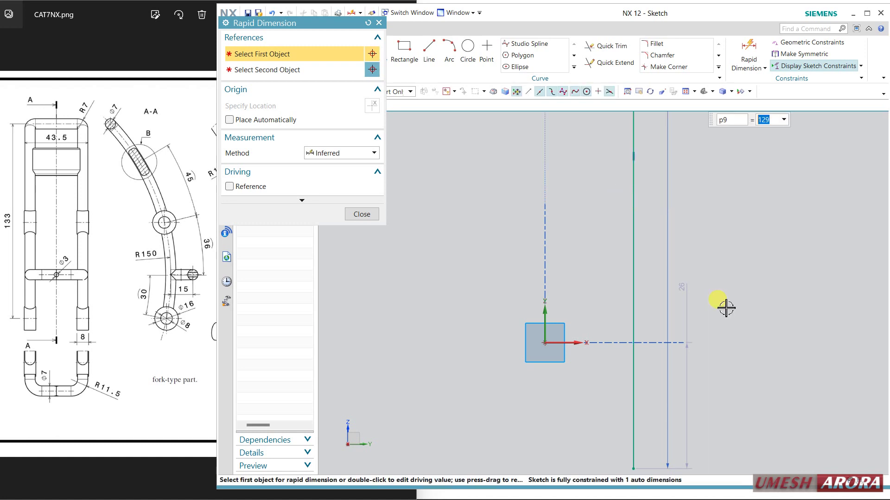
- Dimension the horizontal line's height above the origin as 129/2 and finish the sketch
scroll(660, 272, "down", 5)
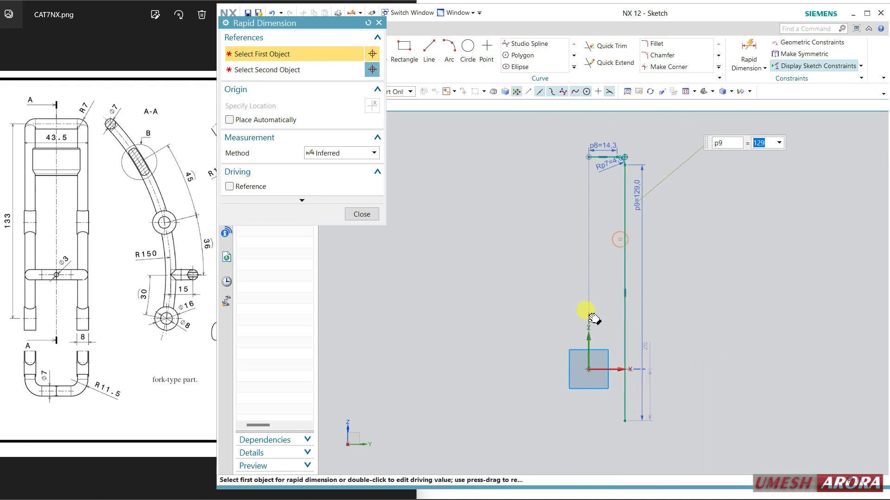
left_click(585, 176)
left_click(593, 368)
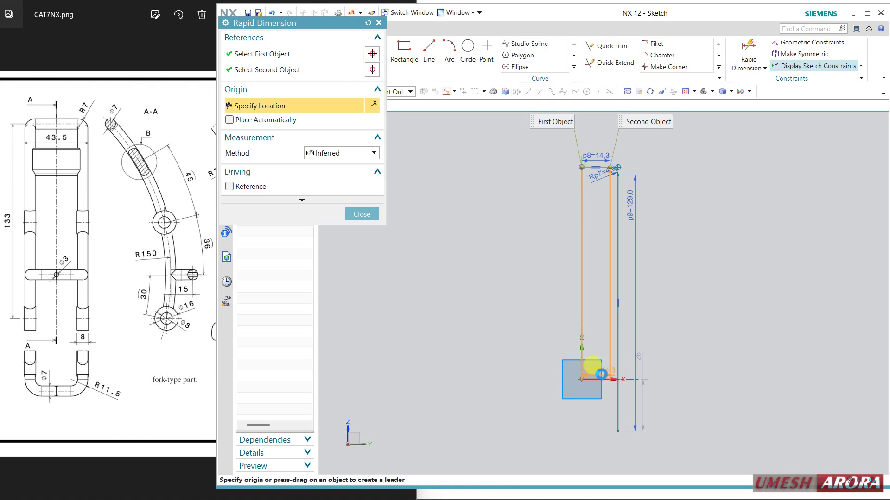
left_click(601, 379)
left_click(580, 377)
left_click(546, 279)
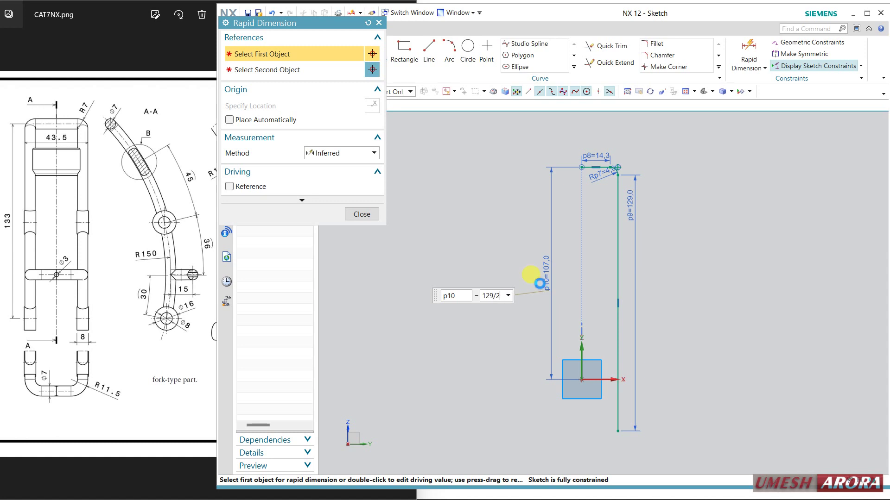
key("Return")
left_click(363, 215)
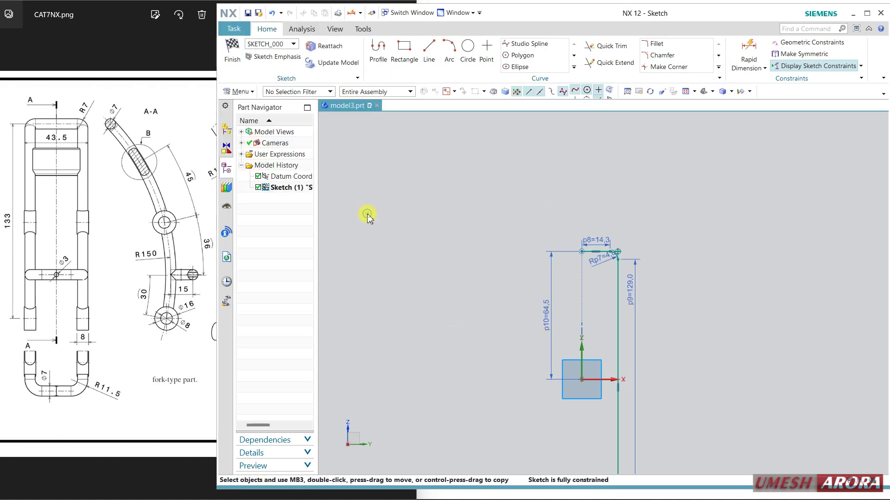
left_click(232, 51)
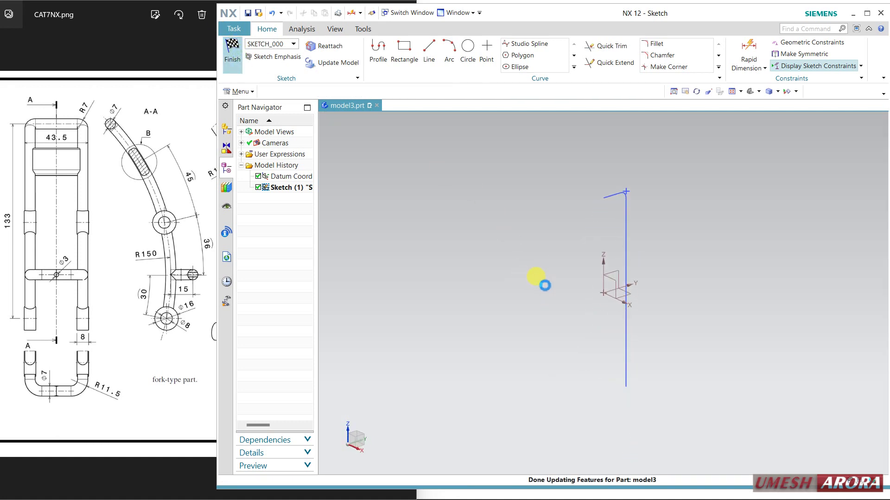
- Extrude the three connected sketch curves from 0 to 235 mm as a sheet
mouse_move(542, 291)
middle_mouse_down()
mouse_move(562, 298)
mouse_move(543, 293)
middle_mouse_up()
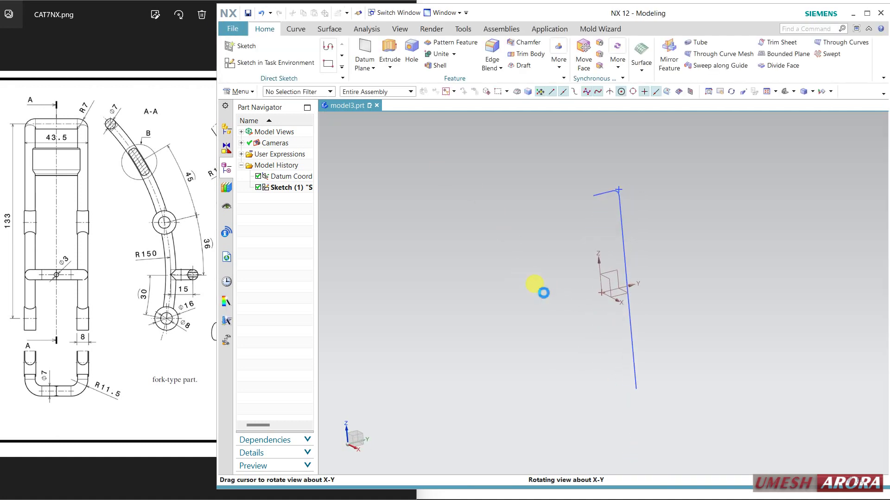
left_click(389, 53)
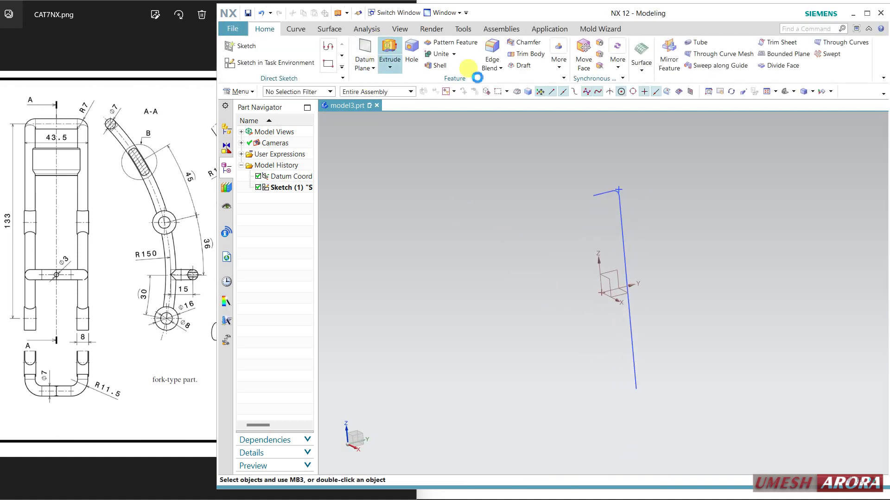
left_click(620, 215)
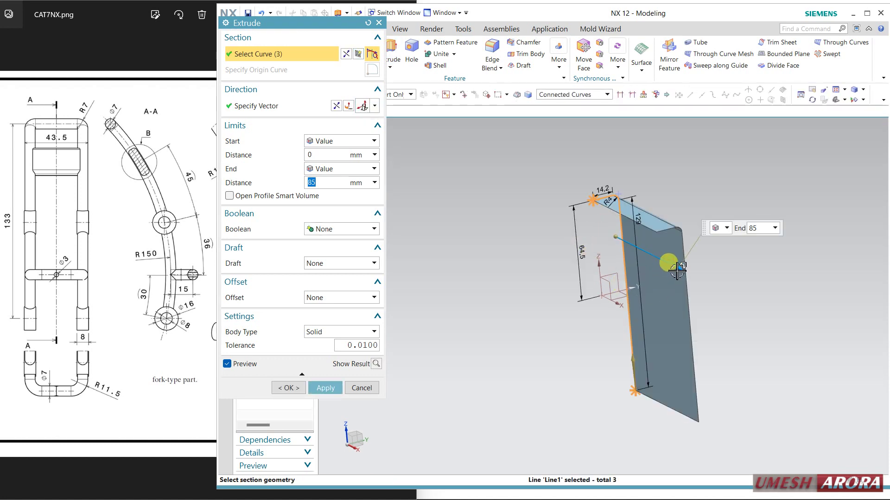
left_click_drag(677, 271, 782, 344)
left_click(289, 388)
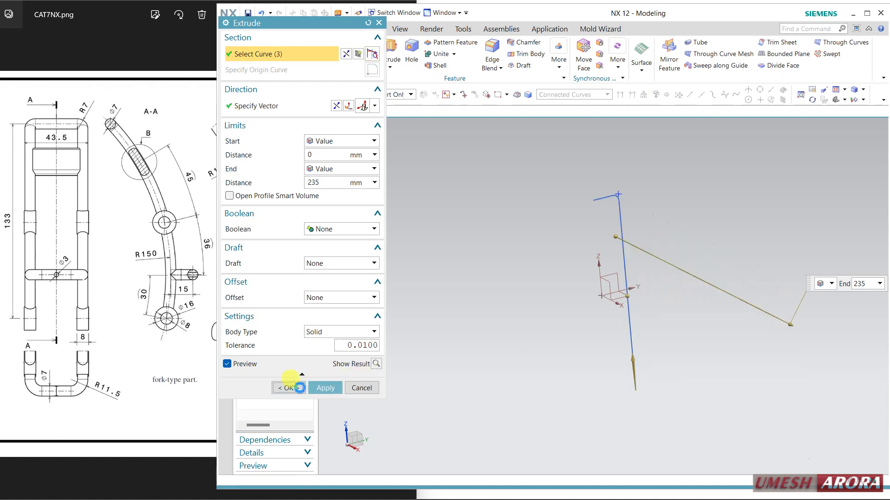
- Start a sketch on the XZ datum plane with the Z axis as its horizontal reference
middle_click_drag(536, 313, 411, 278)
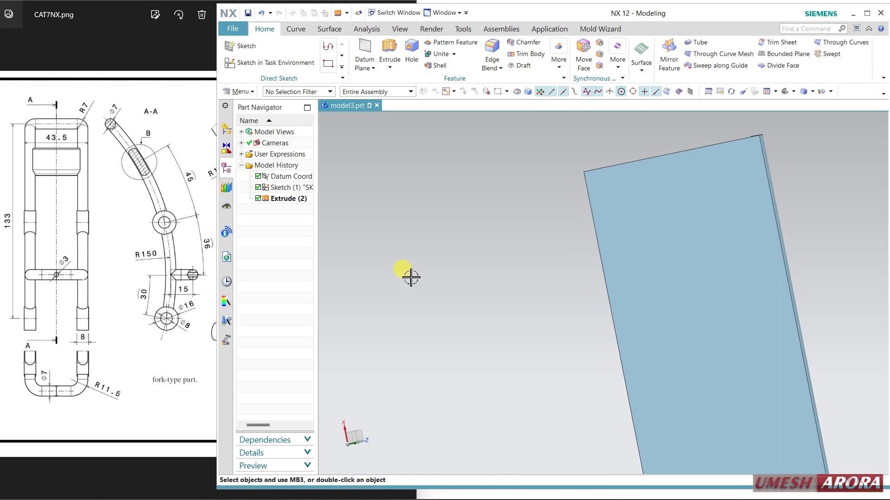
scroll(436, 214, "down", 2)
left_click(275, 62)
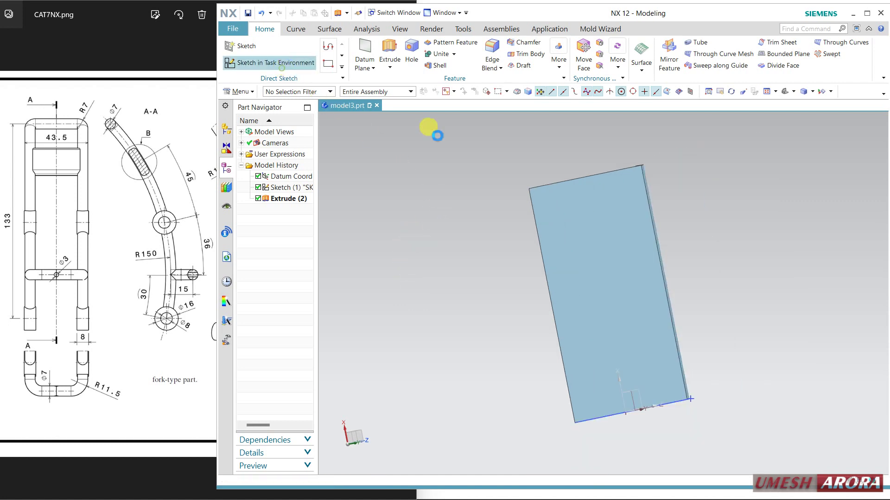
left_click(636, 392)
middle_click_drag(689, 298, 671, 306)
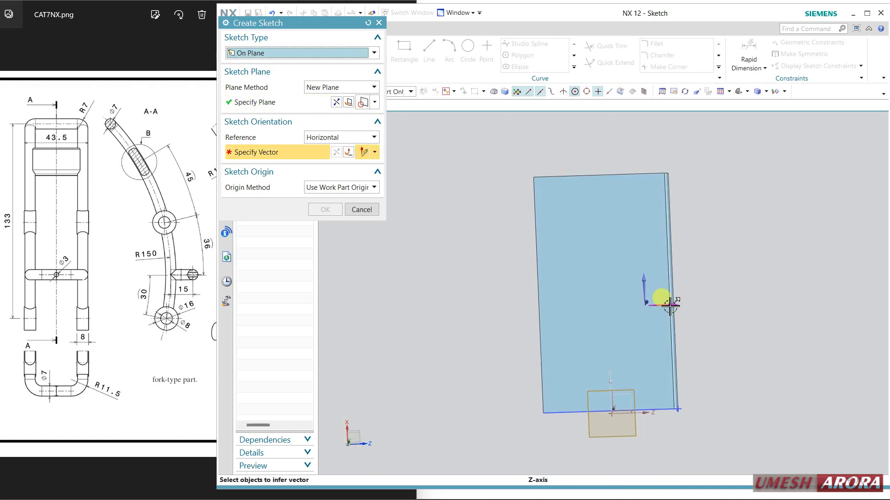
left_click(670, 306)
middle_click(709, 308)
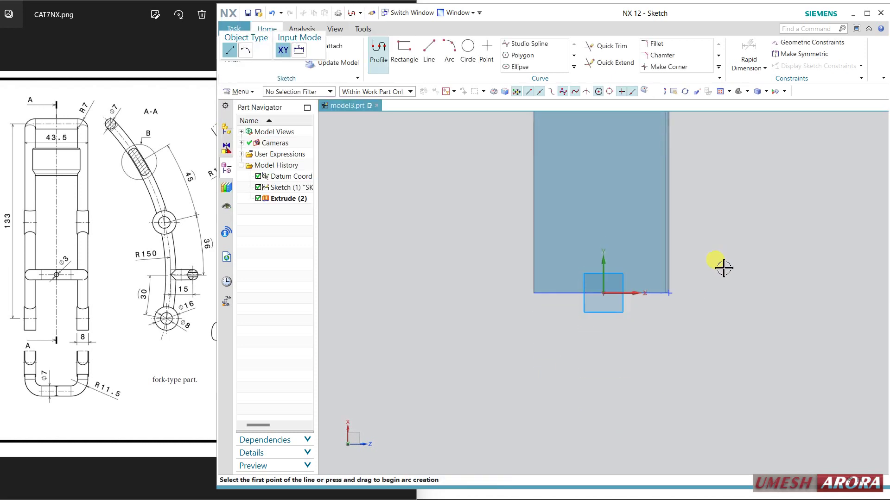
- Draw a semicircular arc of 150 mm radius centred on the origin, starting on the horizontal axis
left_click(449, 51)
left_click(245, 50)
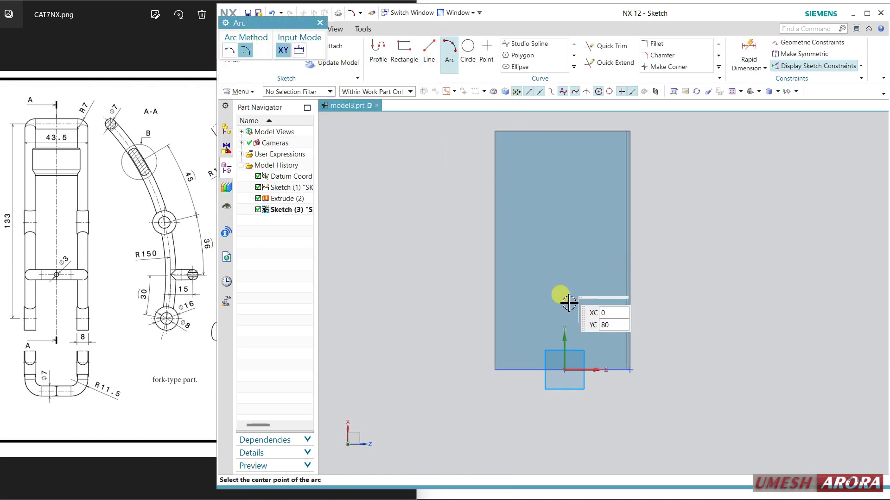
left_click(564, 369)
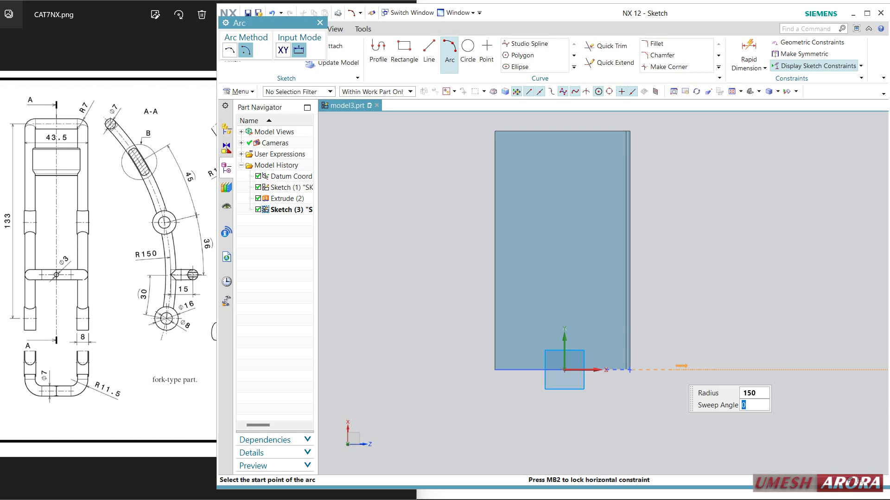
left_click(694, 370)
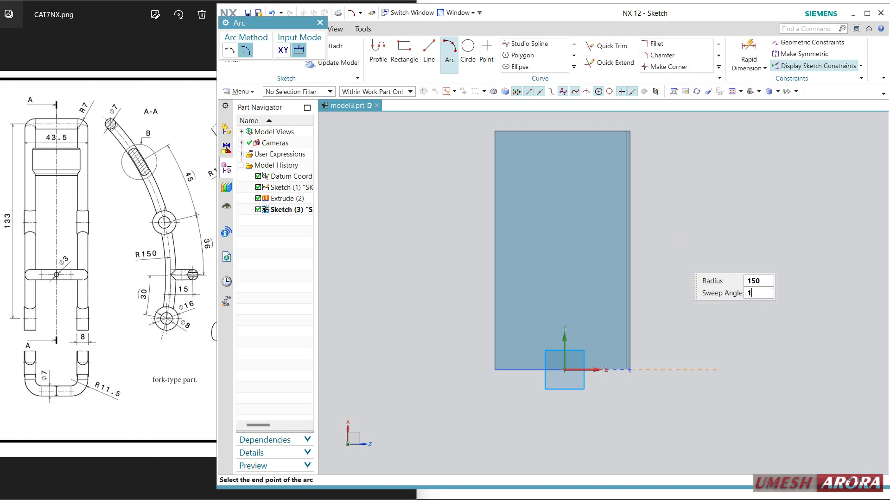
key("Tab")
left_click(643, 268)
key("Escape")
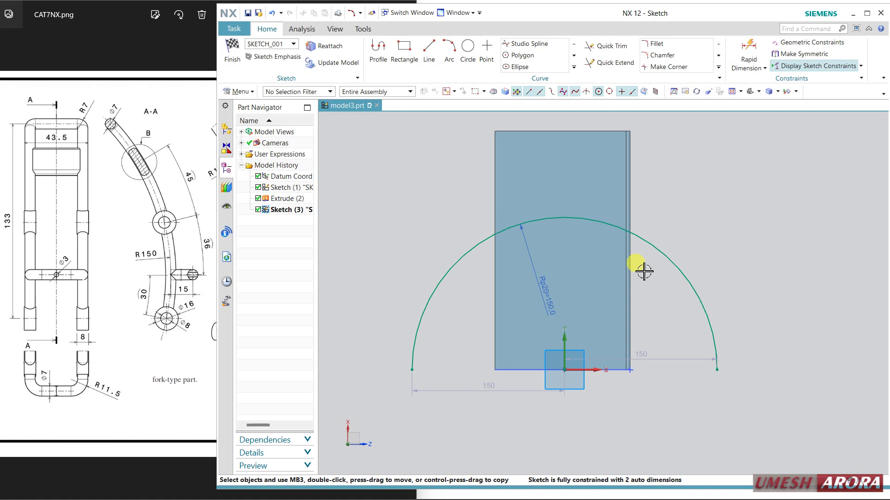
- Fully constrain the arc with the 150 mm endpoint distance and horizontal alignment of its two endpoints, and finish the sketch
double_click(642, 360)
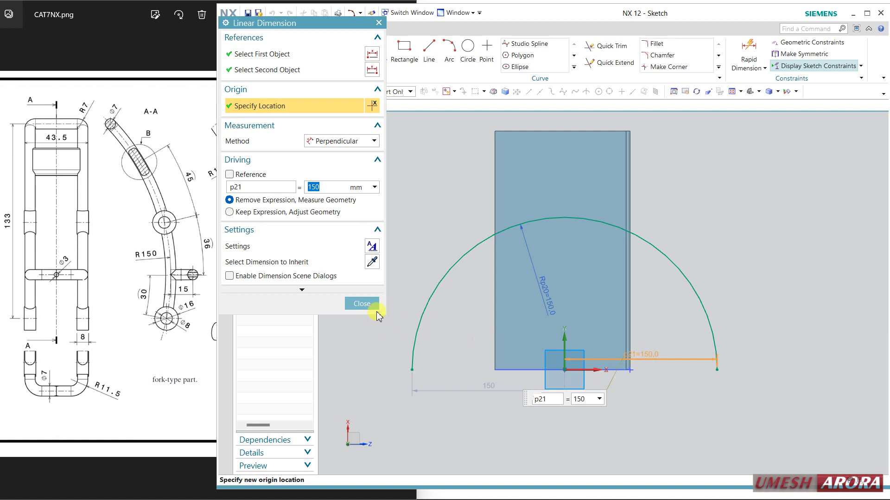
left_click(371, 304)
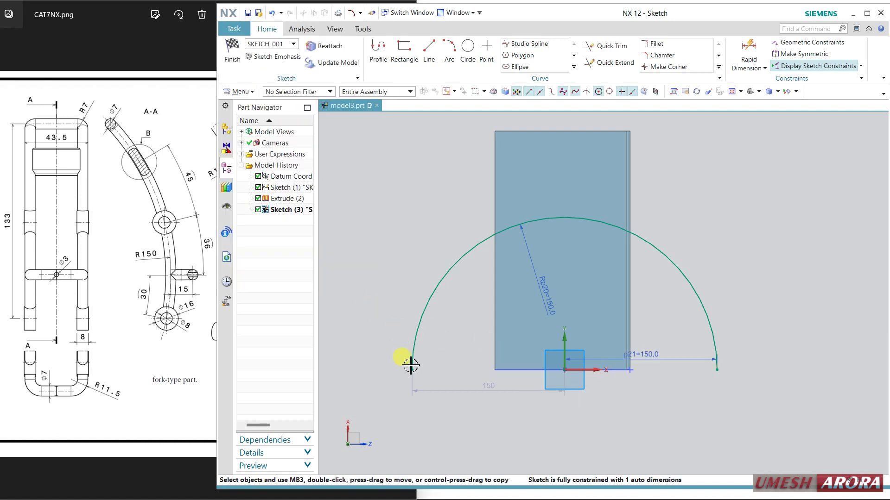
left_click(717, 372)
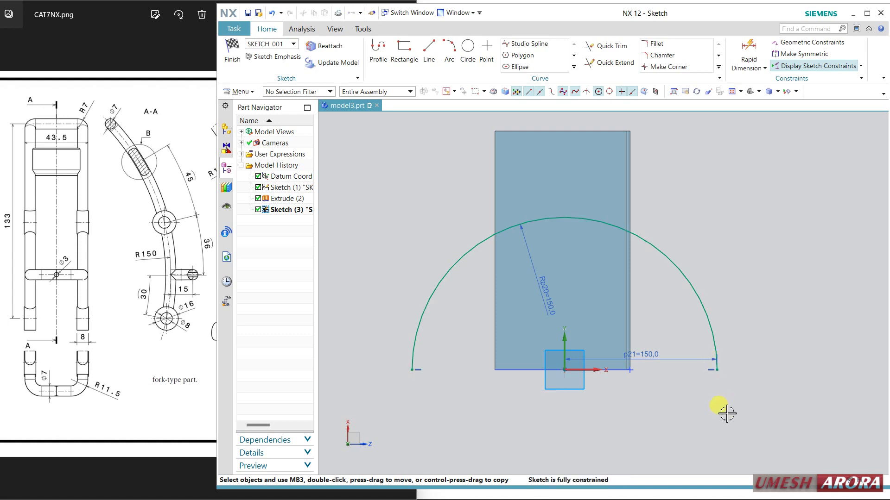
left_click(232, 52)
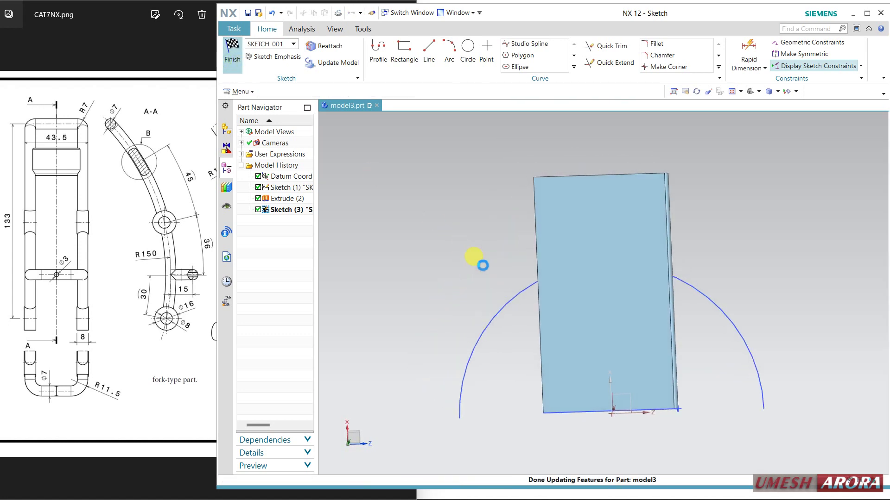
- Extrude the 150 mm radius arc as a sheet with a symmetric distance of 40 mm
middle_click_drag(532, 284, 571, 304)
left_click(388, 51)
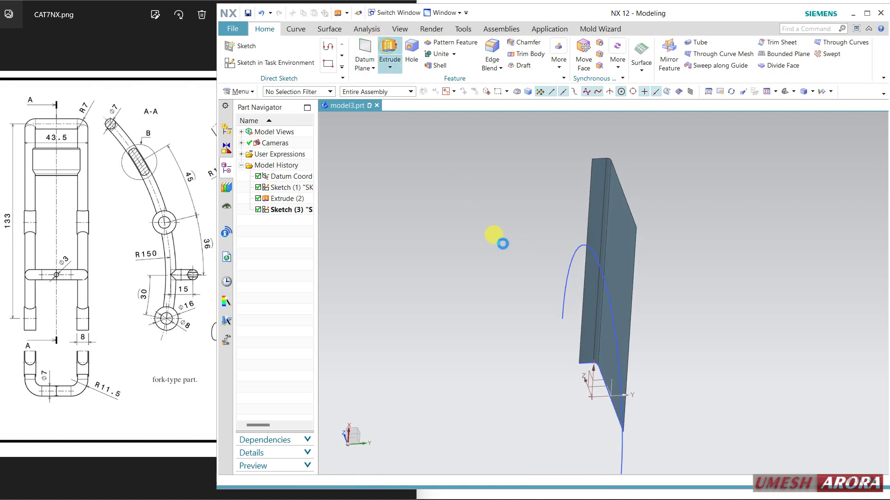
left_click(548, 253)
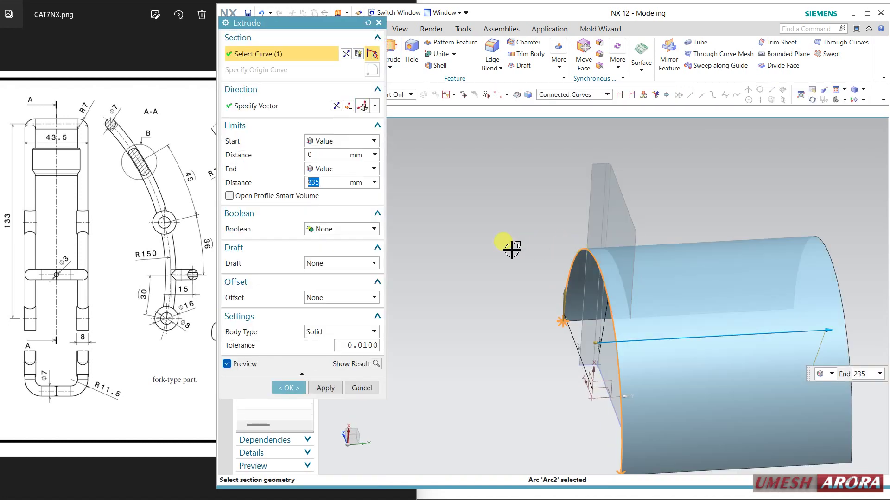
left_click(326, 169)
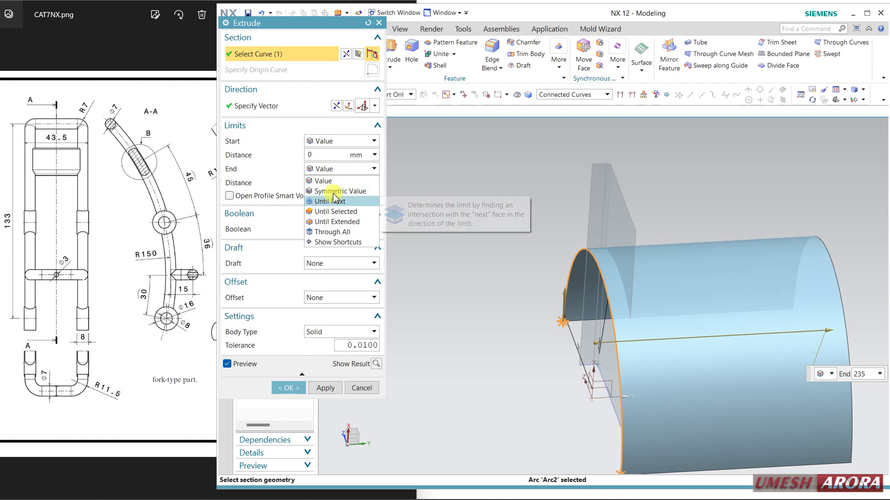
left_click(332, 191)
type("4")
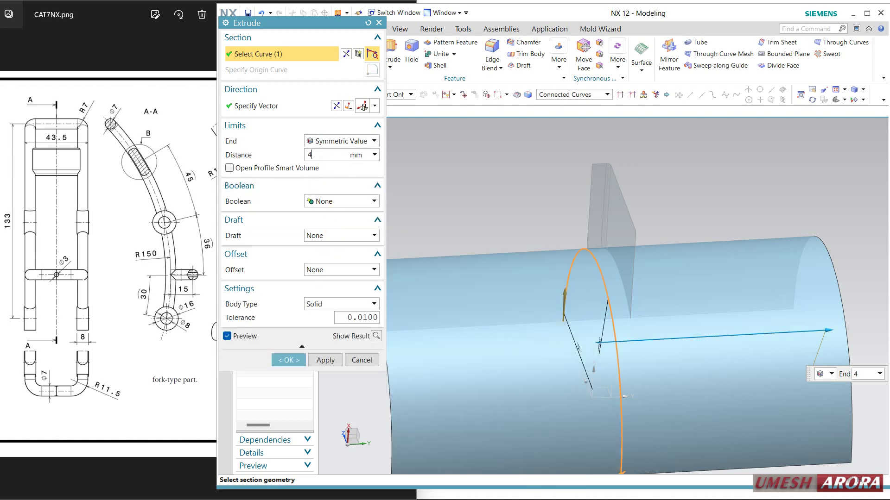
type("0")
key("Return")
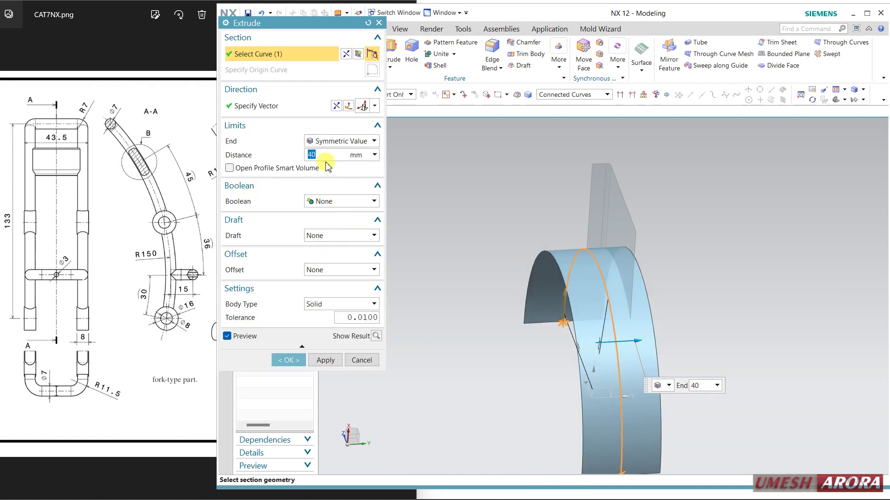
left_click(290, 360)
- Create intersection curves between all three faces of the bent sheet and the curved arc sheet
middle_click_drag(454, 200, 425, 214)
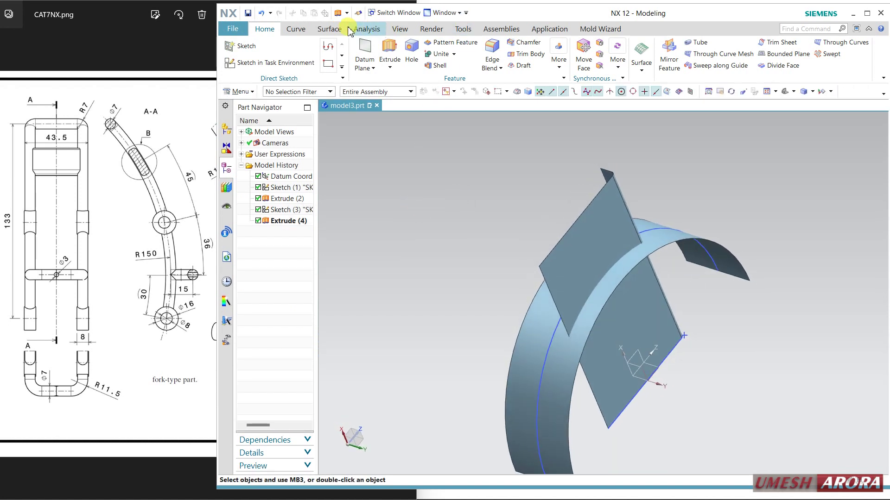
left_click(295, 29)
left_click(583, 62)
left_click(582, 307)
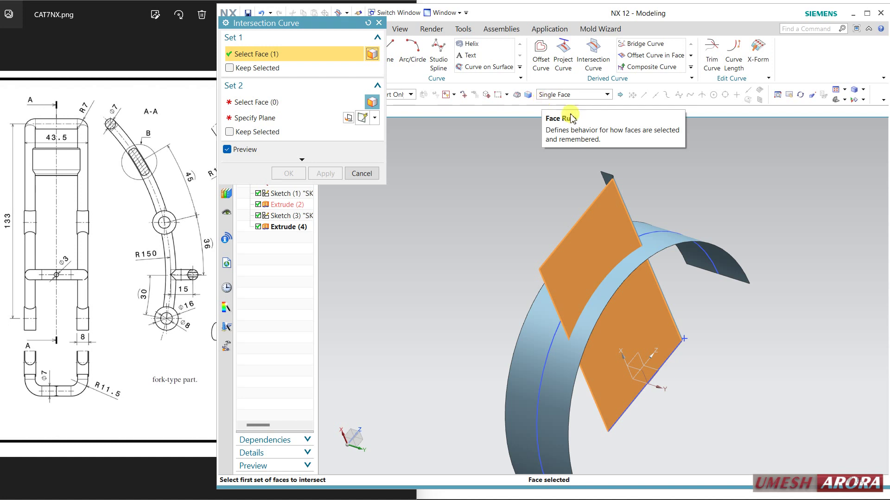
middle_click_drag(608, 171, 592, 192)
left_click(587, 204)
middle_click_drag(791, 298, 764, 312)
left_click(581, 240)
middle_click(581, 239)
left_click(668, 226)
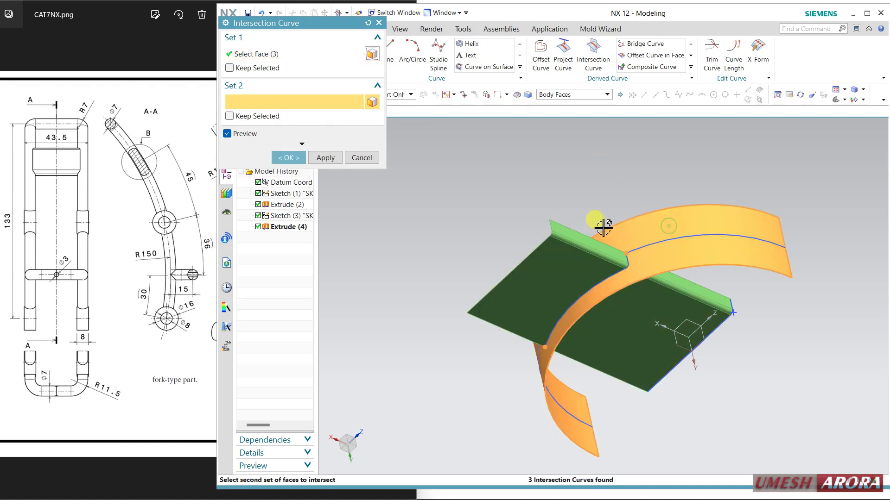
left_click(284, 157)
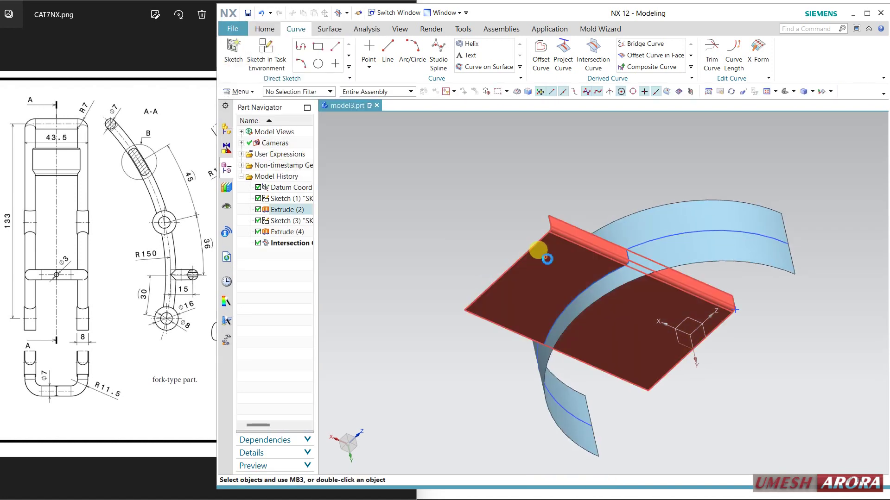
- Hide the bent sheet, the curved arc sheet and the first profile sketch
left_click(547, 259)
key("ctrl+b")
left_click(681, 248)
key("ctrl+b")
left_click(720, 331)
key("ctrl+b")
- Place a point on the connected intersection curve at an arc length of 24 mm from its start
mouse_move(666, 349)
middle_mouse_down()
mouse_move(693, 276)
mouse_move(732, 334)
mouse_move(811, 329)
mouse_move(799, 363)
mouse_move(739, 325)
mouse_move(721, 367)
mouse_move(709, 367)
mouse_move(788, 381)
mouse_move(744, 379)
middle_mouse_up()
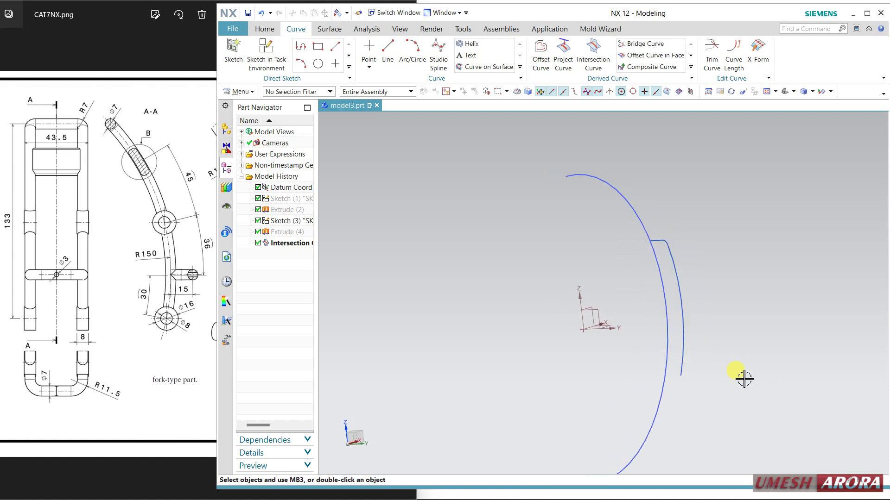
scroll(745, 378, "down", 3)
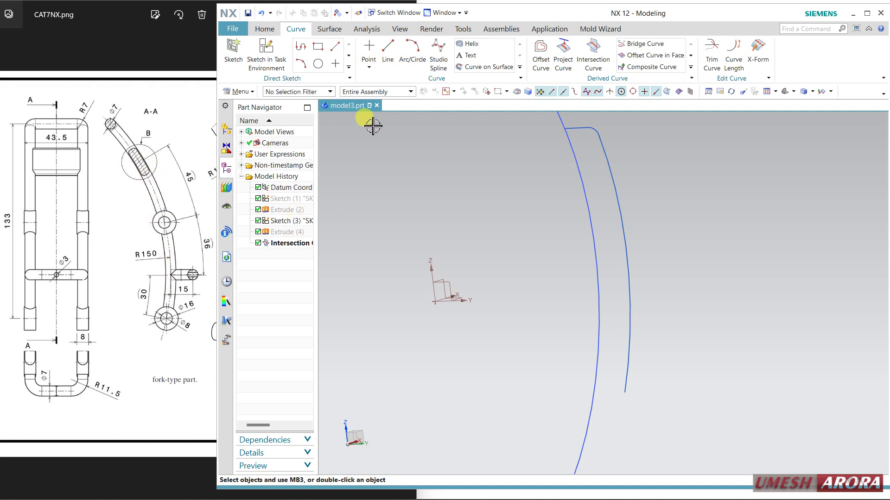
left_click(366, 54)
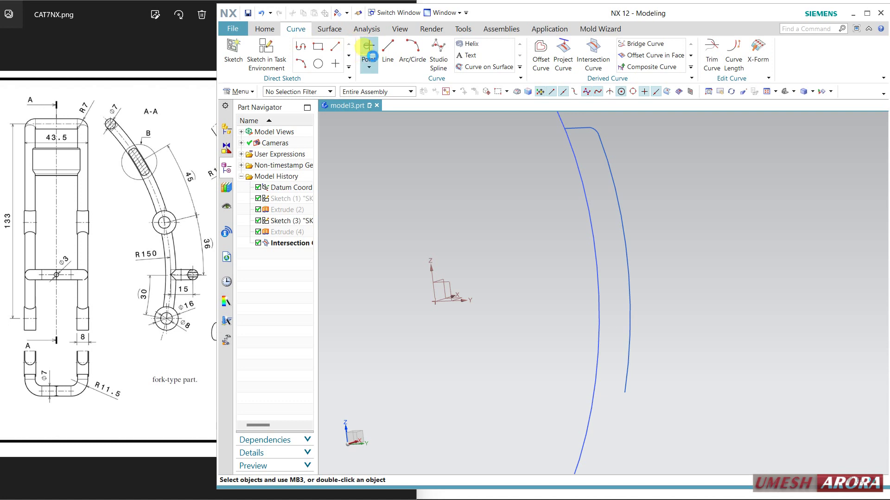
left_click(630, 334)
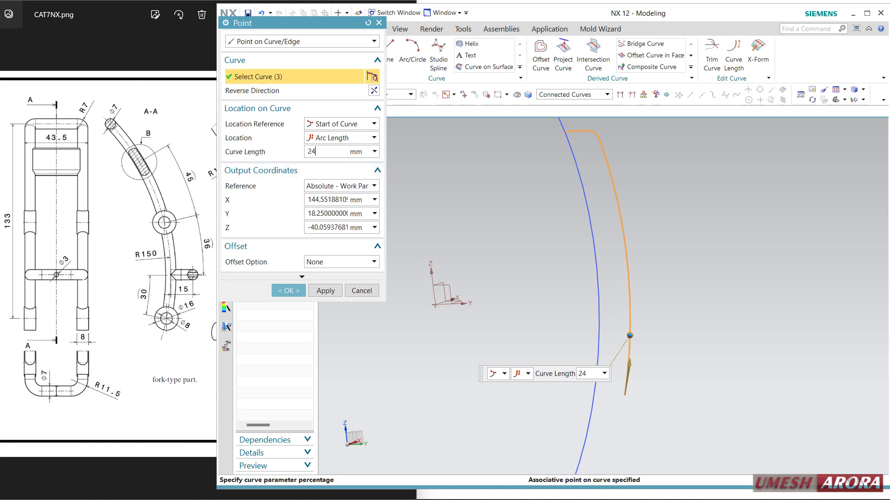
left_click(330, 290)
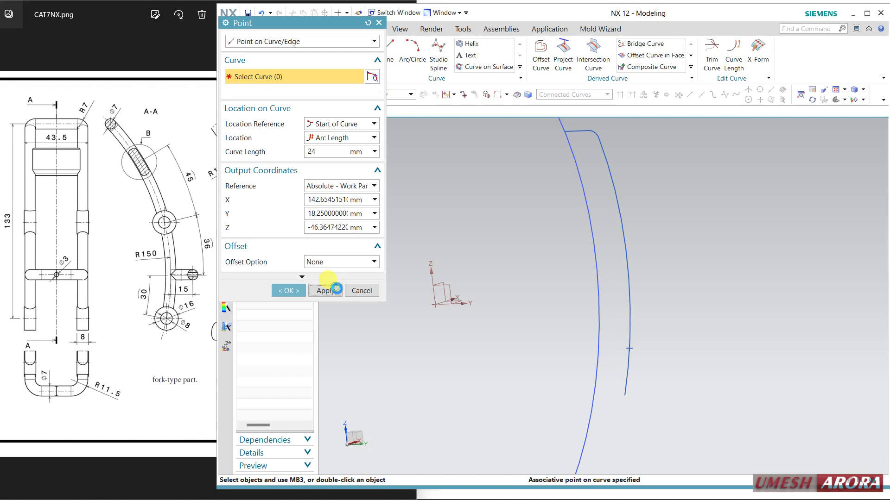
- Add two more points on the intersection curve at arc lengths of 60 mm and 105 mm from its start
left_click(627, 304)
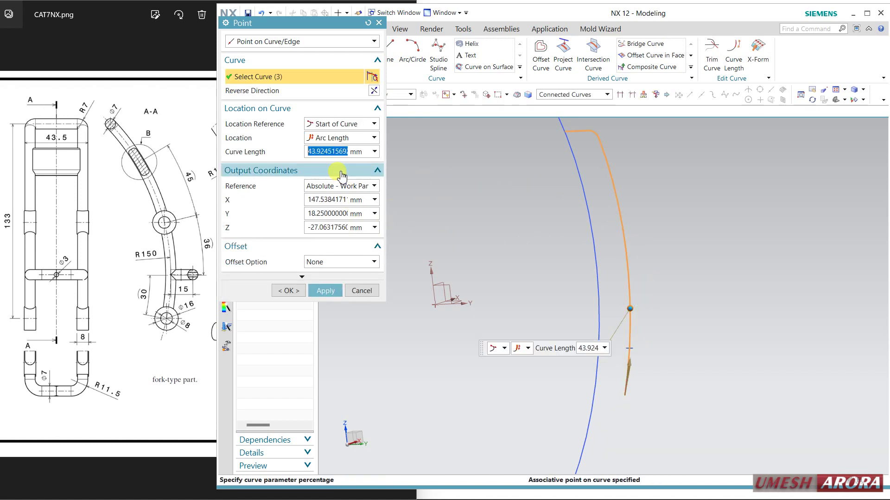
key("Return")
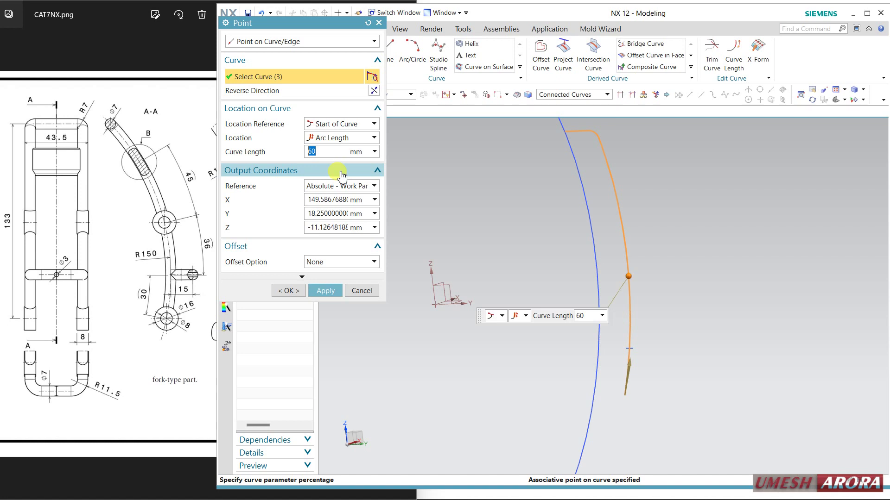
left_click(325, 290)
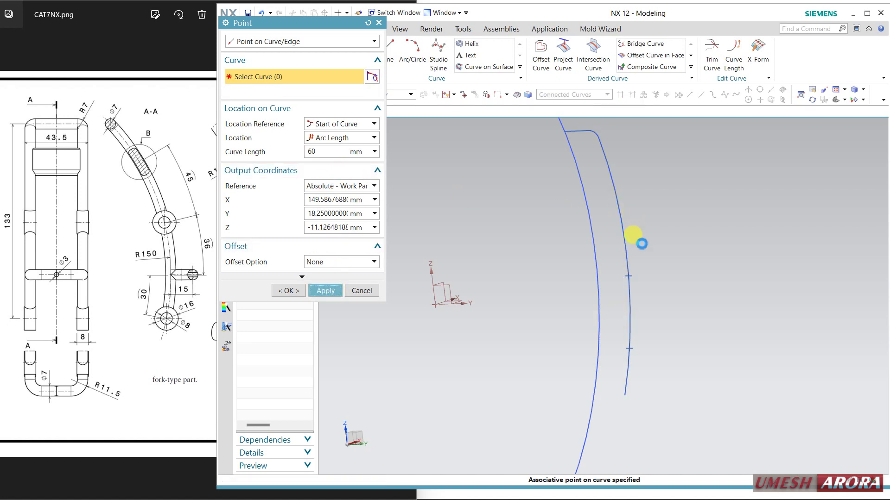
left_click(626, 248)
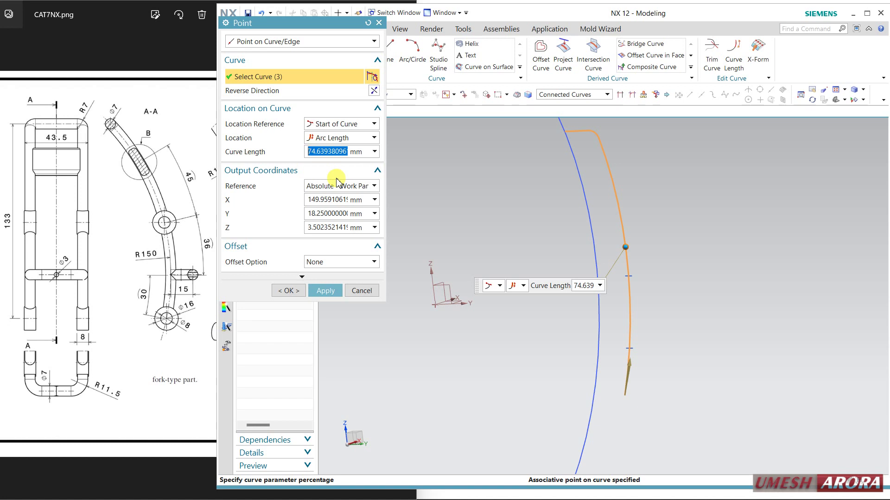
key("Return")
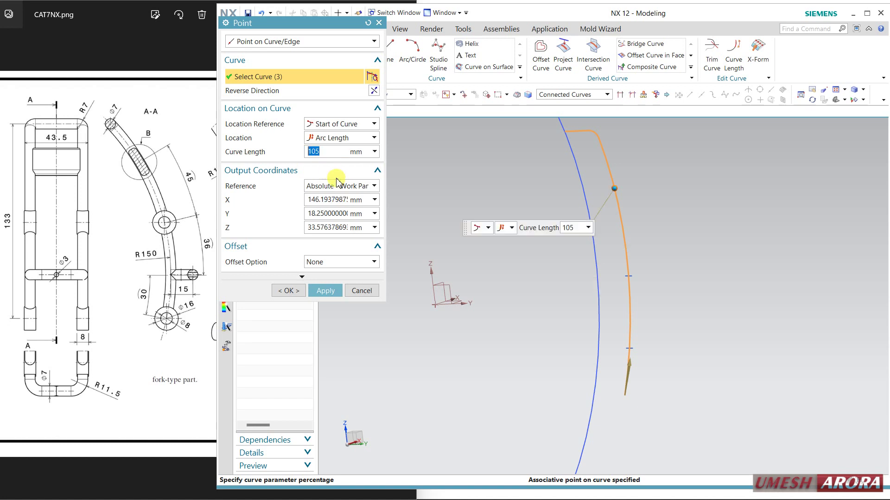
left_click(288, 291)
- Create a datum plane parallel to the XZ plane through the 24 mm curve point, resized to about 28 by 30 mm
middle_click_drag(675, 318, 579, 260)
left_click(267, 29)
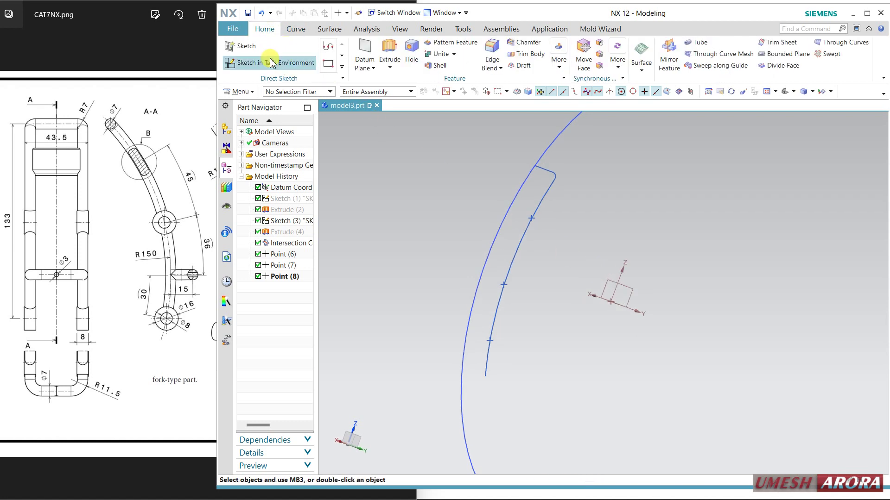
left_click(366, 54)
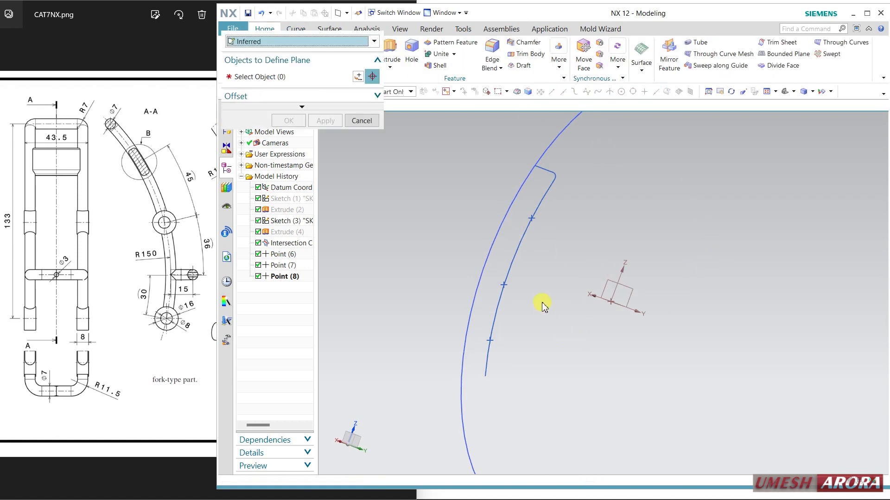
middle_click_drag(542, 298, 583, 312)
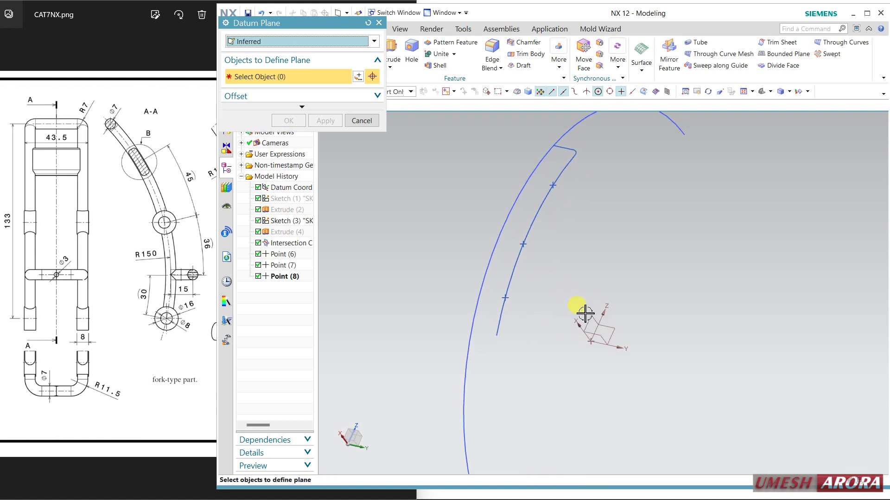
left_click(586, 314)
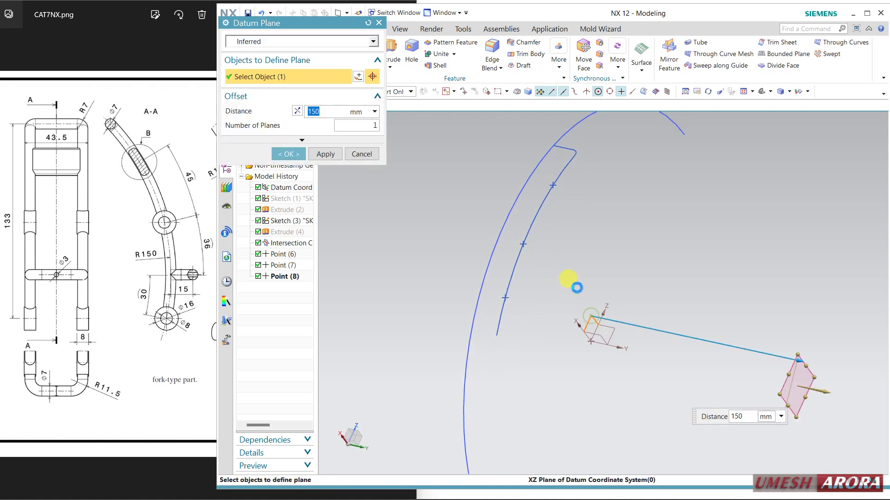
left_click(503, 297)
left_click_drag(606, 382, 520, 278)
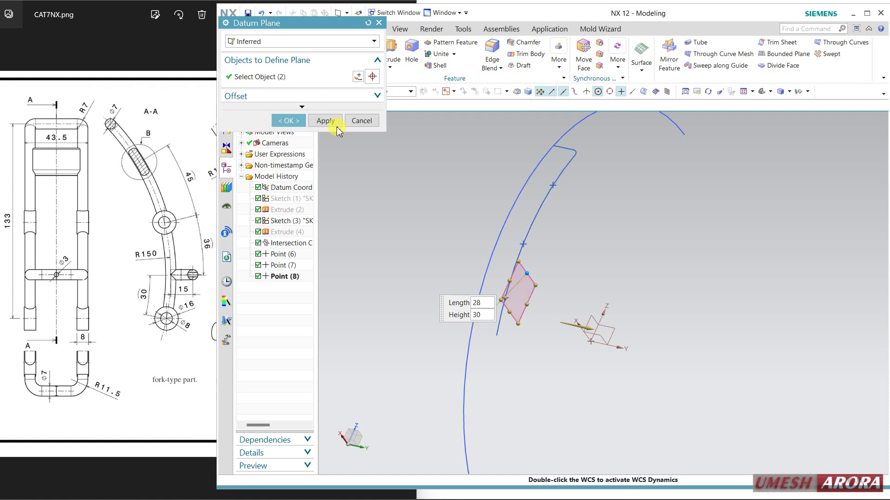
left_click(324, 122)
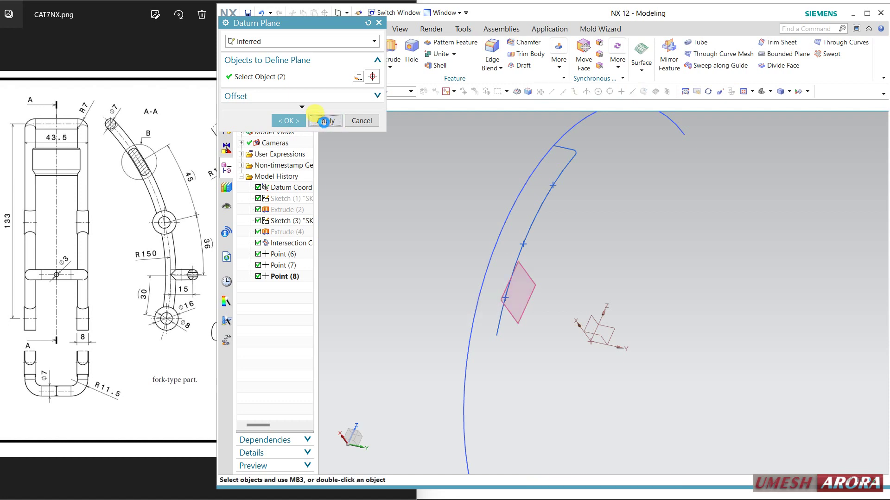
- Create a second datum plane parallel to the XZ plane through the 60 mm curve point, resized to about 29 by 25 mm
left_click(593, 320)
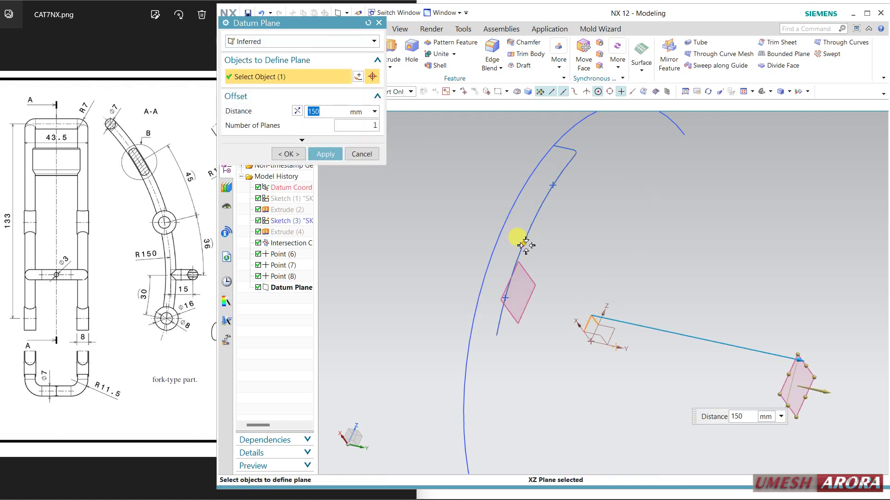
left_click(524, 244)
left_click_drag(619, 359, 548, 235)
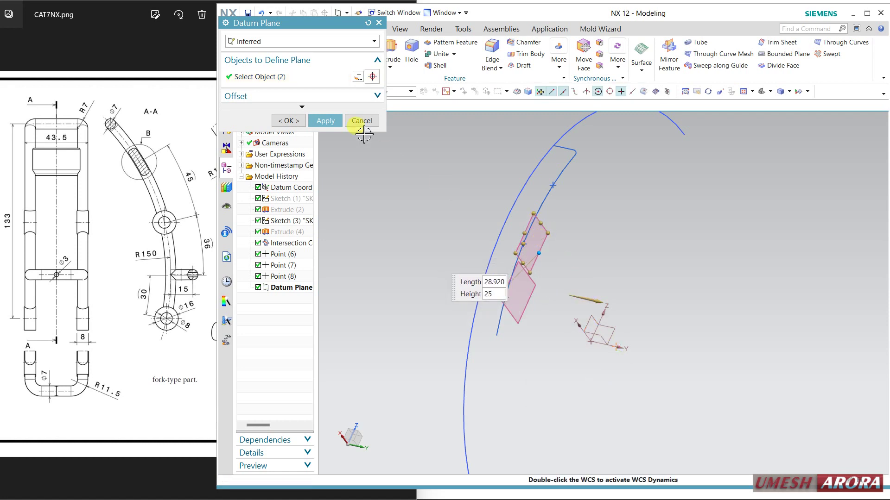
left_click(325, 120)
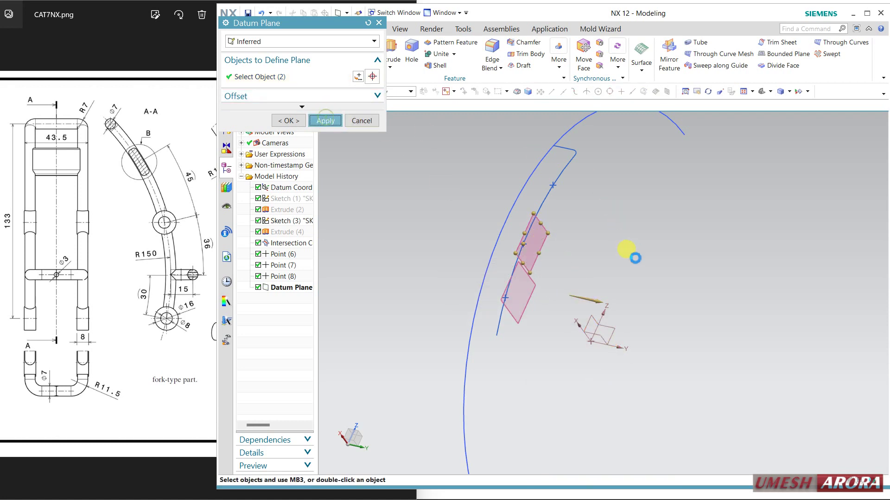
- Create a third datum plane parallel to the XZ plane through the 105 mm curve point and shrink it around that point
left_click(588, 319)
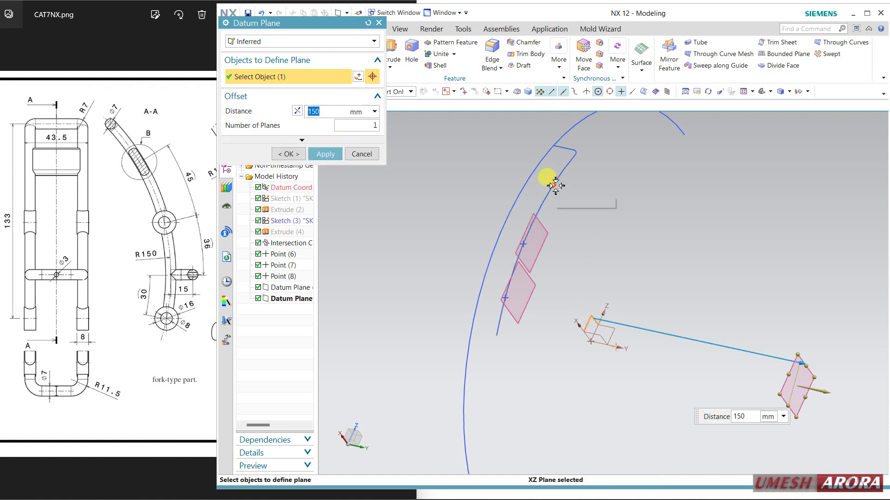
left_click(556, 186)
left_click_drag(571, 293, 588, 254)
left_click_drag(640, 310, 576, 185)
left_click(297, 122)
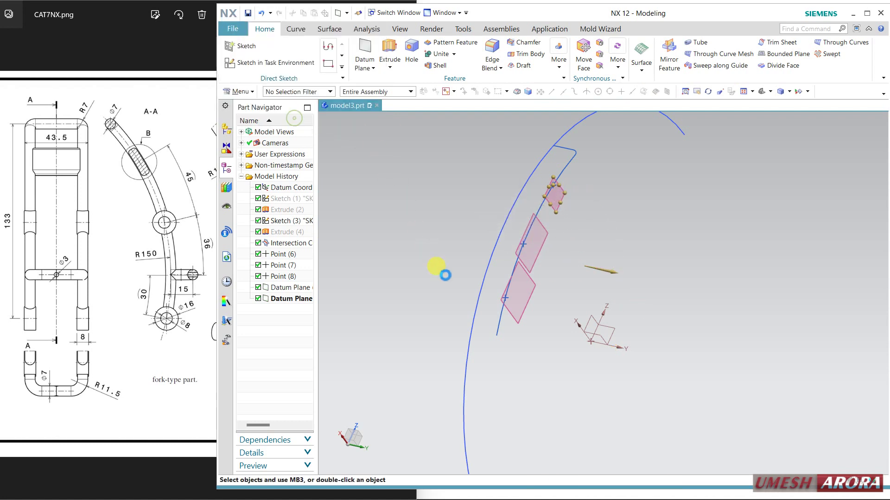
mouse_move(431, 261)
middle_mouse_down()
mouse_move(455, 247)
mouse_move(436, 249)
middle_mouse_up()
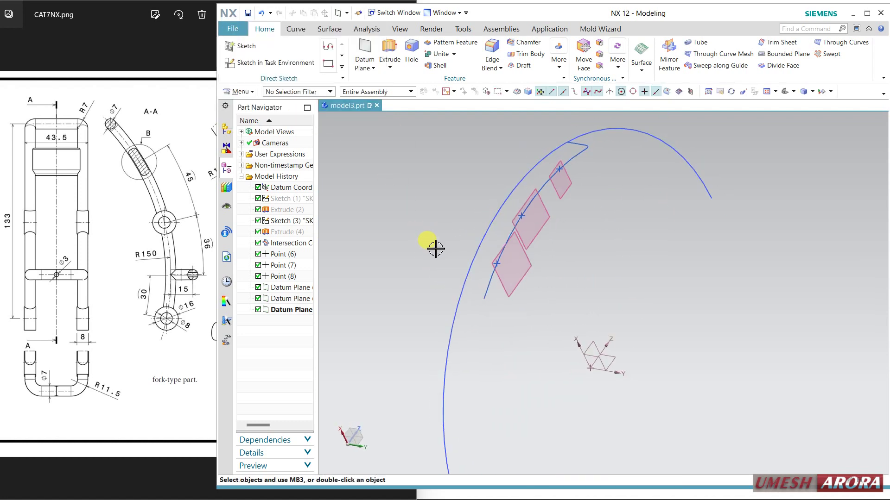
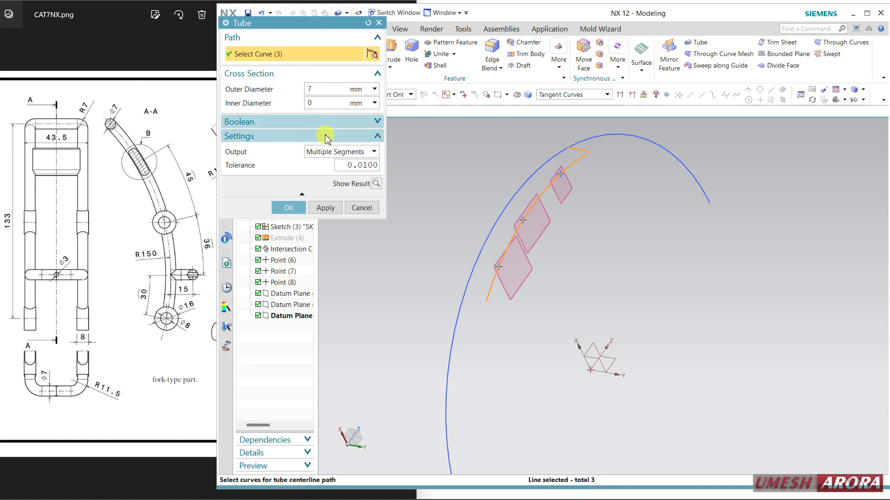
- Create a 7 mm solid tube along the selected path curves with the output set to Single Segment
left_click(323, 152)
left_click(326, 174)
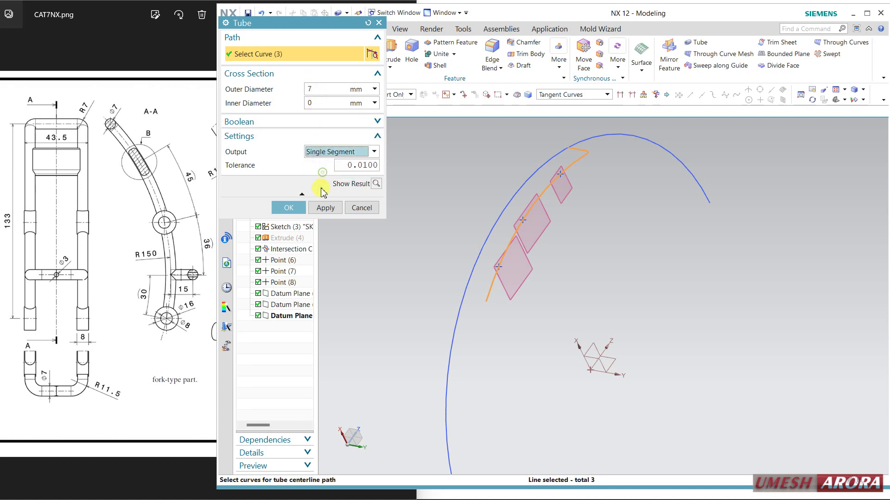
left_click(302, 207)
middle_click_drag(667, 252, 723, 238)
- Start a sketch on the datum plane through the 105 mm curve point, using the Z axis as horizontal reference and reversing the plane normal
left_click_drag(145, 182, 50, 186)
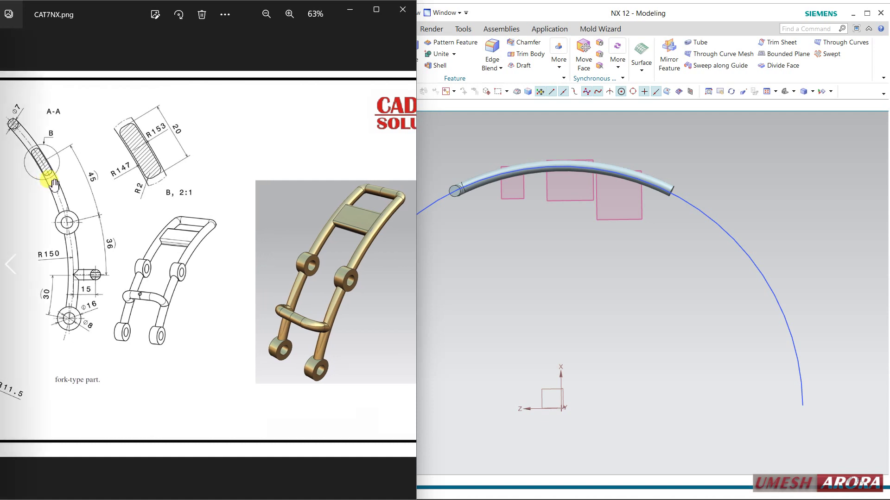
left_click(508, 13)
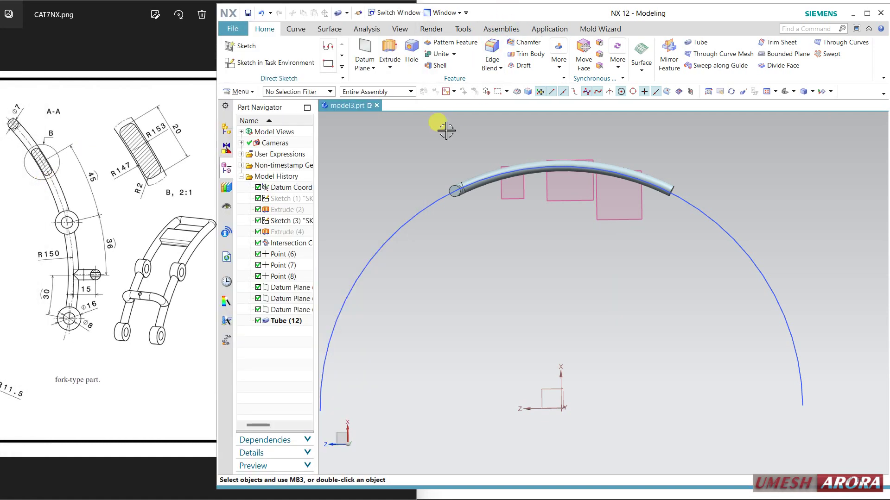
left_click(244, 61)
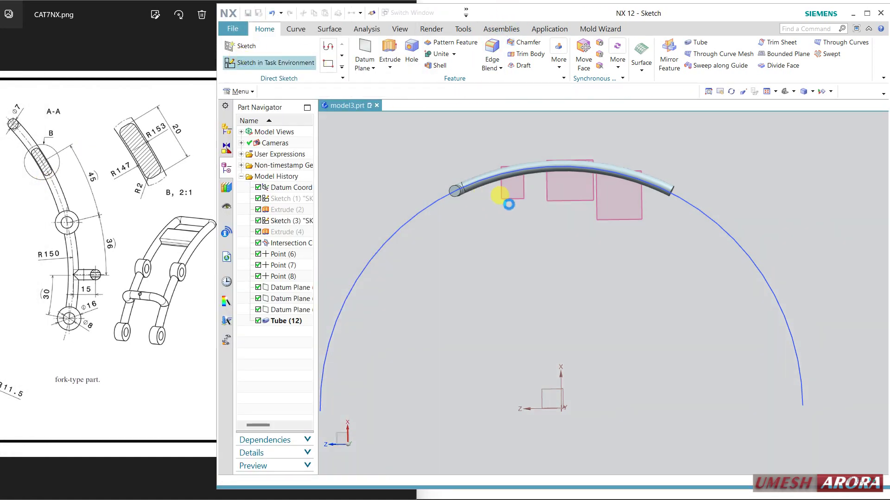
left_click(528, 206)
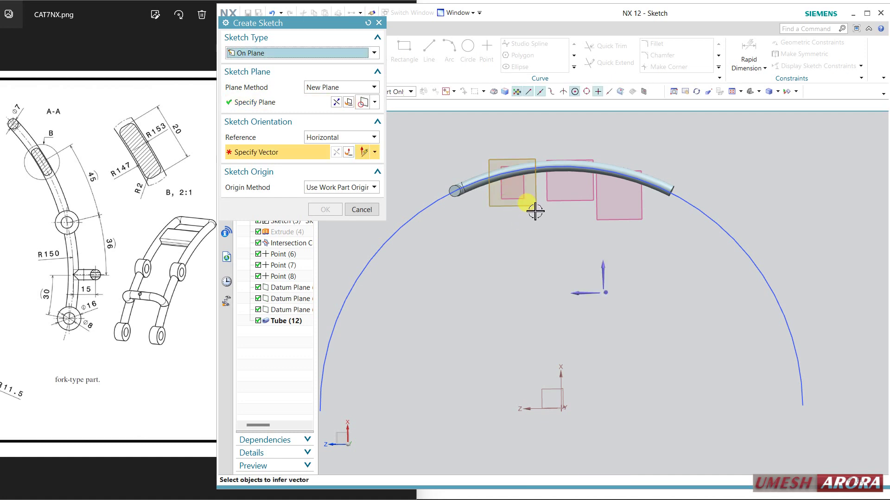
left_click(575, 294)
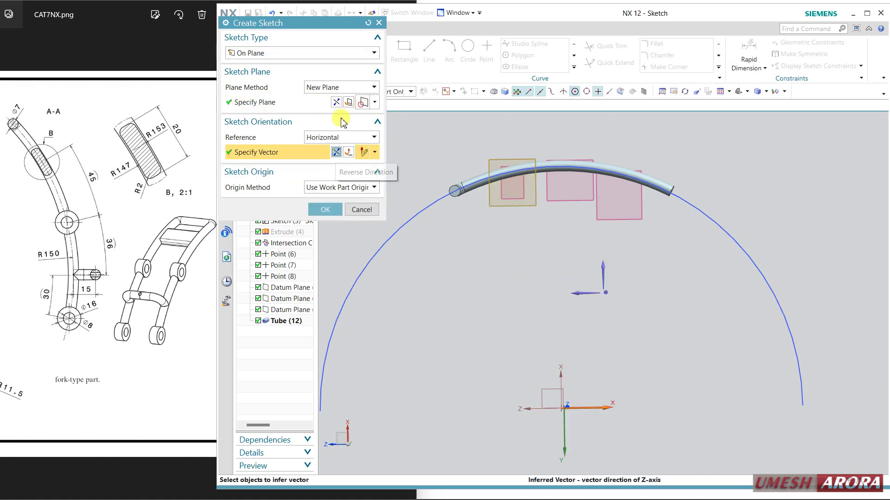
left_click(338, 102)
left_click(334, 208)
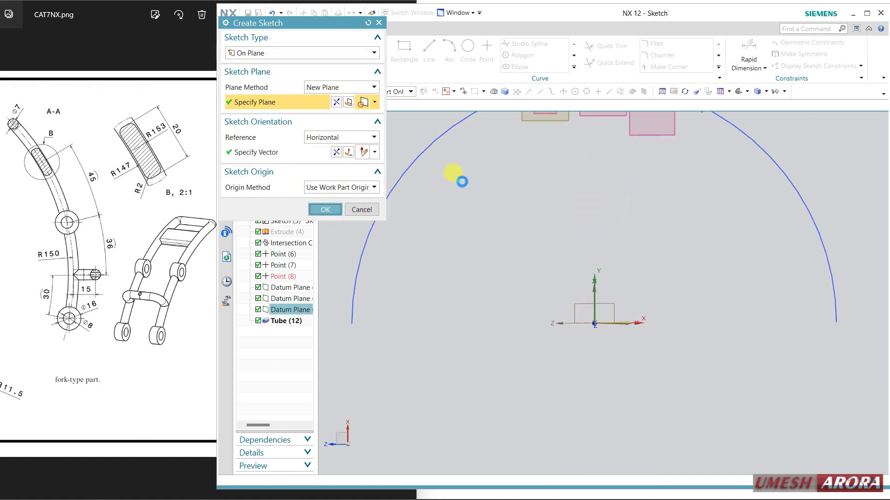
- Switch the display to wireframe and draw a line from the 105 mm curve point to the sketch origin
scroll(539, 258, "up", 5)
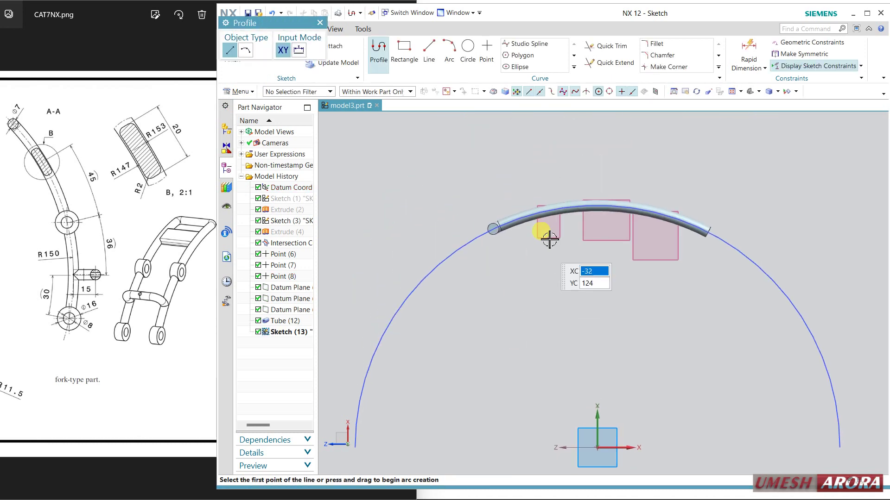
right_click(539, 144)
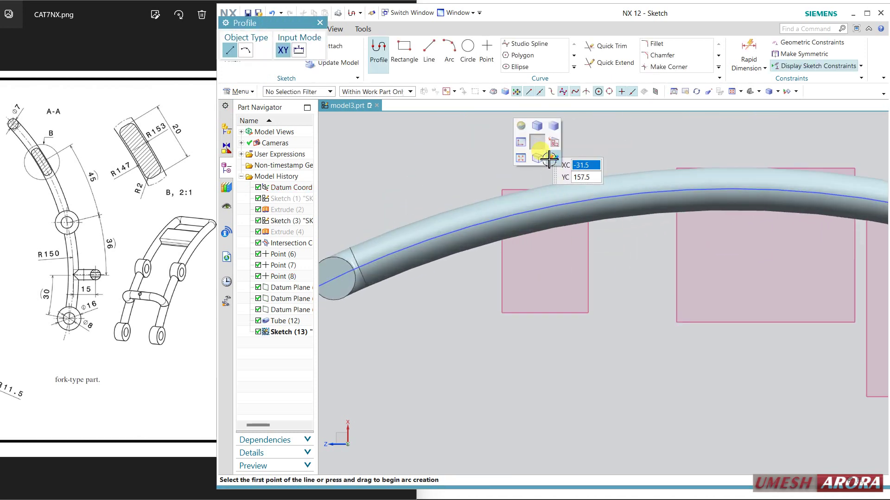
left_click(545, 161)
scroll(614, 247, "up", 1)
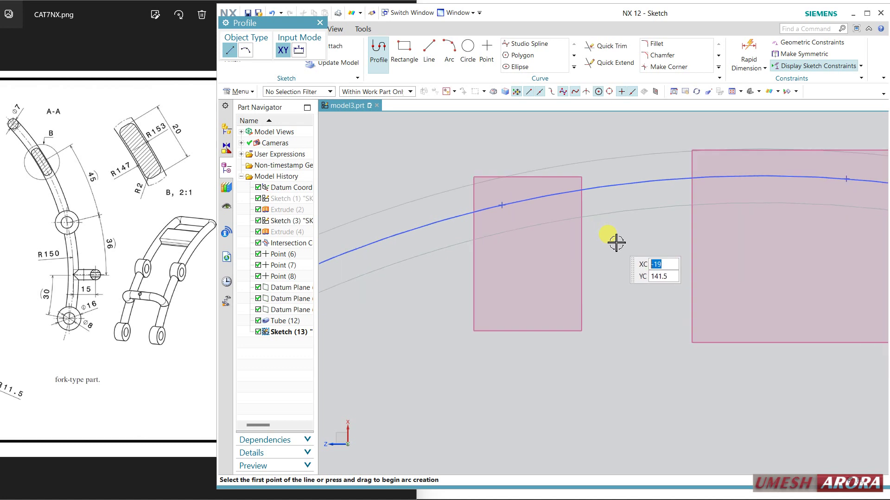
scroll(533, 186, "down", 2)
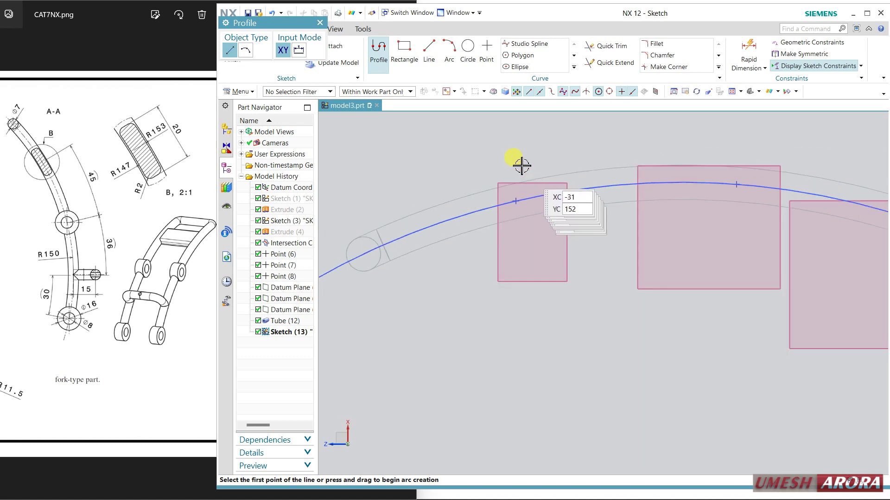
left_click(429, 46)
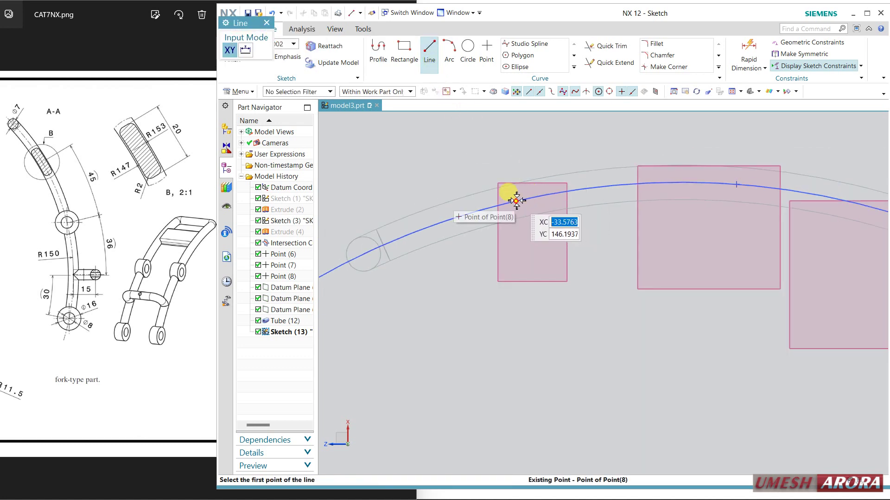
left_click(517, 201)
scroll(537, 301, "down", 3)
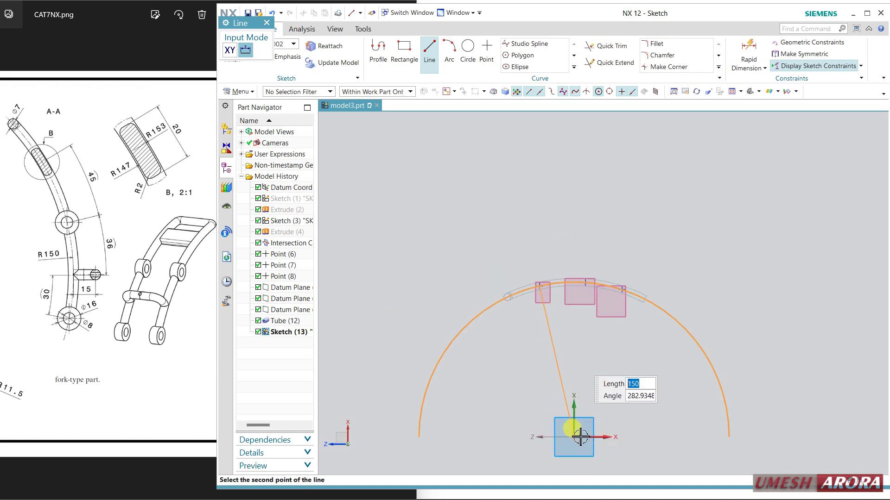
left_click(577, 438)
key("Escape")
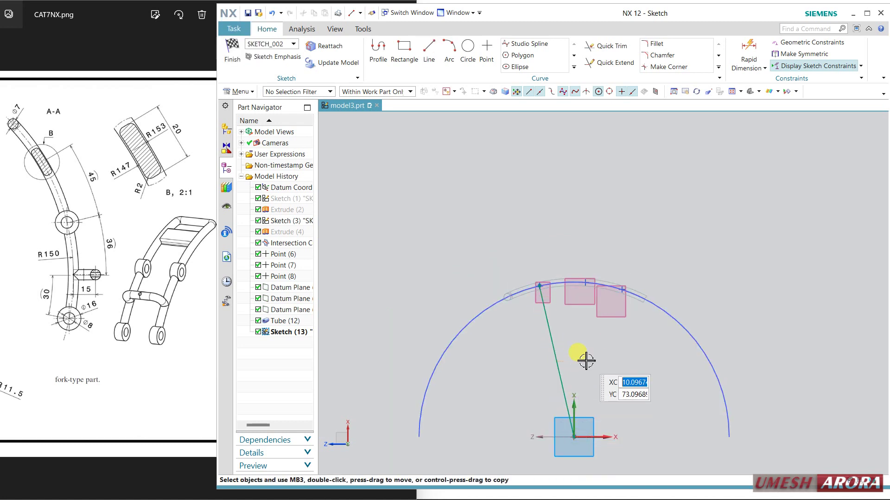
- Draw a collinear line about 14.6 mm long outward from the 105 mm curve point
scroll(559, 304, "up", 2)
scroll(558, 304, "up", 1)
left_click(429, 48)
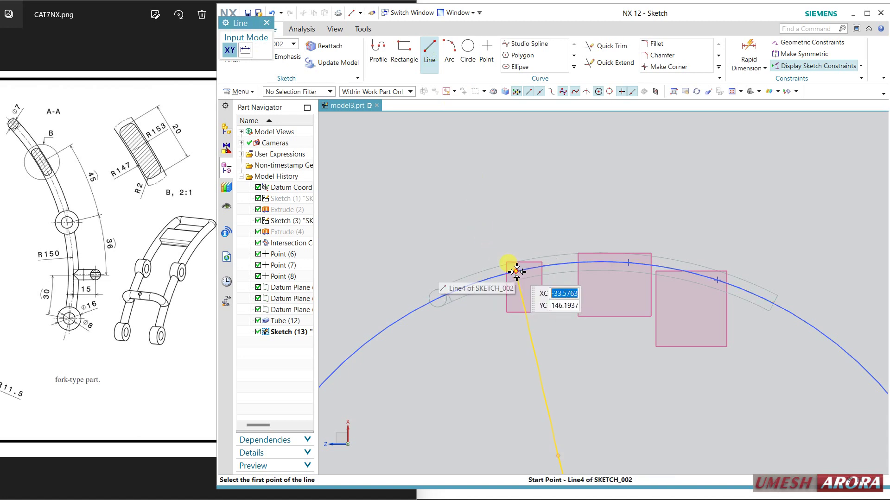
left_click(517, 272)
left_click(510, 236)
key("Escape")
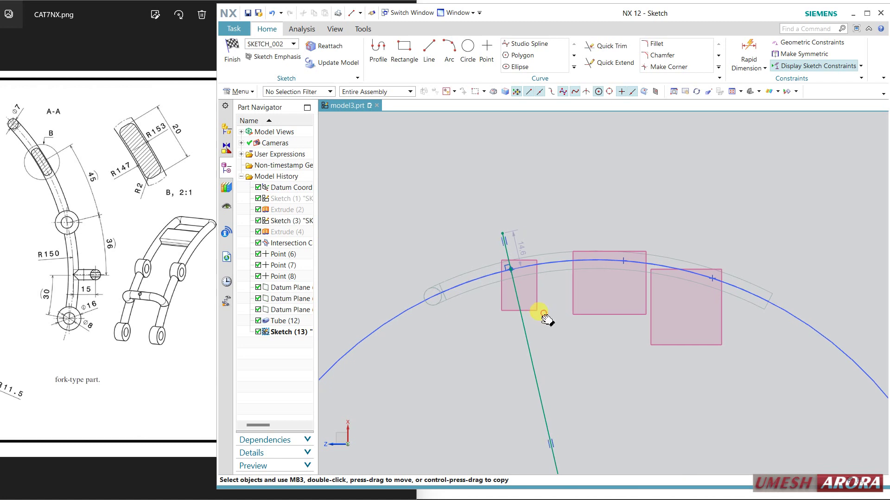
- Offset the two collinear lines symmetrically by 10 mm, converting the originals to reference
scroll(527, 278, "down", 3)
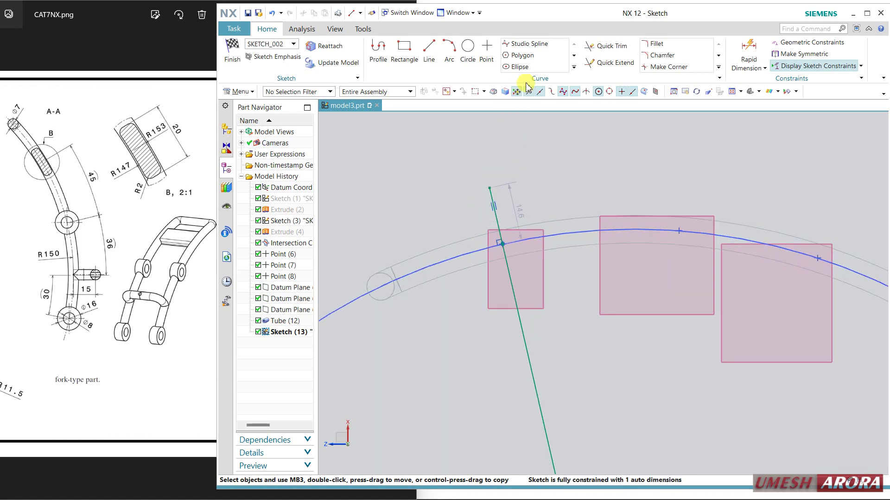
left_click(573, 67)
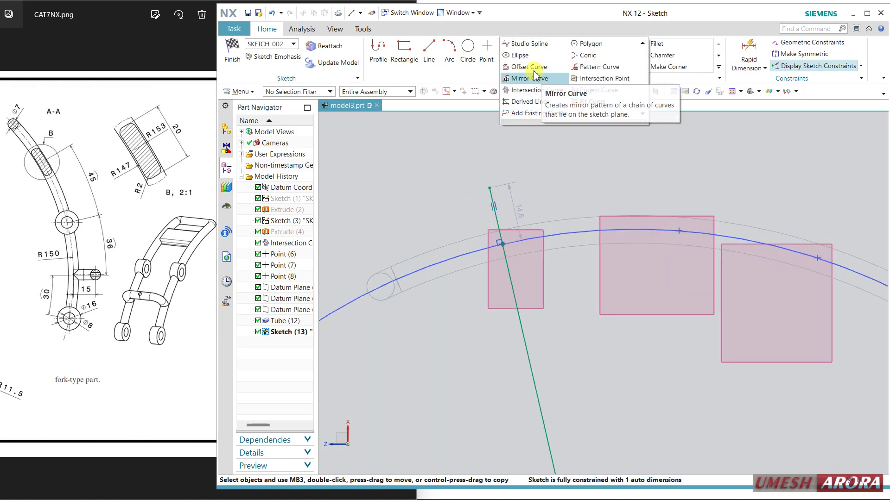
left_click(532, 68)
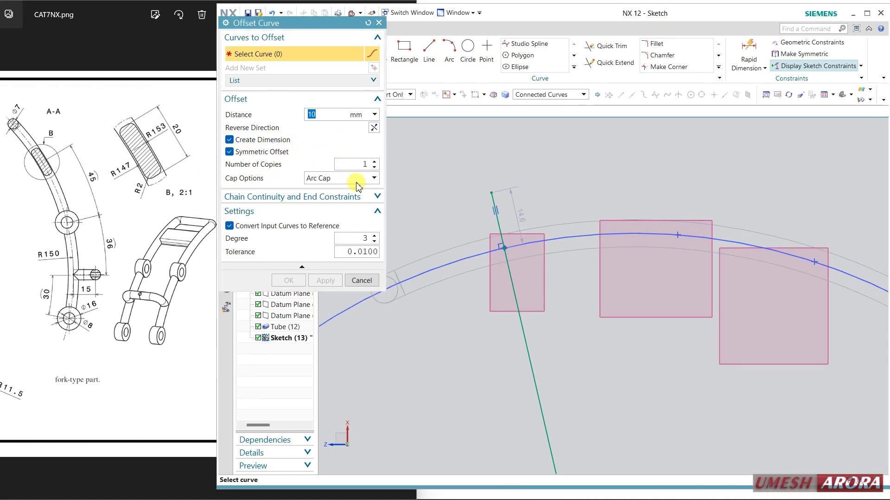
left_click(512, 294)
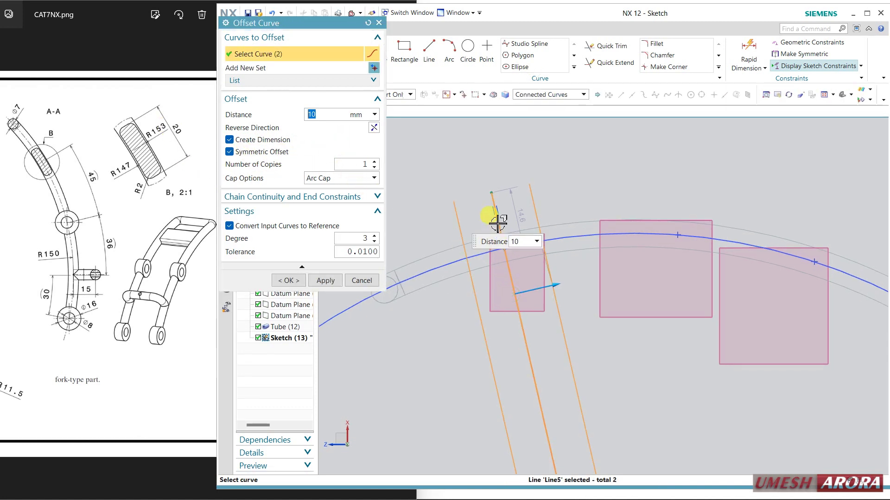
left_click(291, 281)
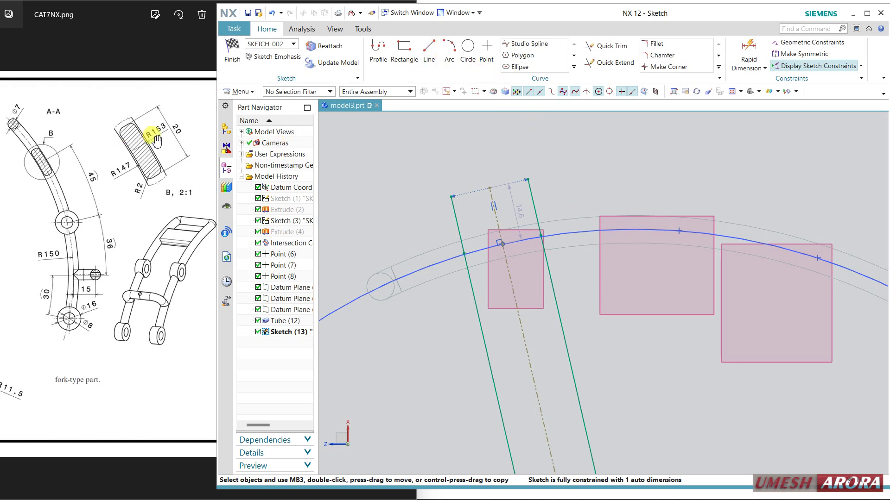
- Draw a three-point arc between the two offset lines, just outside the intersection curve
left_click(449, 51)
scroll(463, 247, "up", 5)
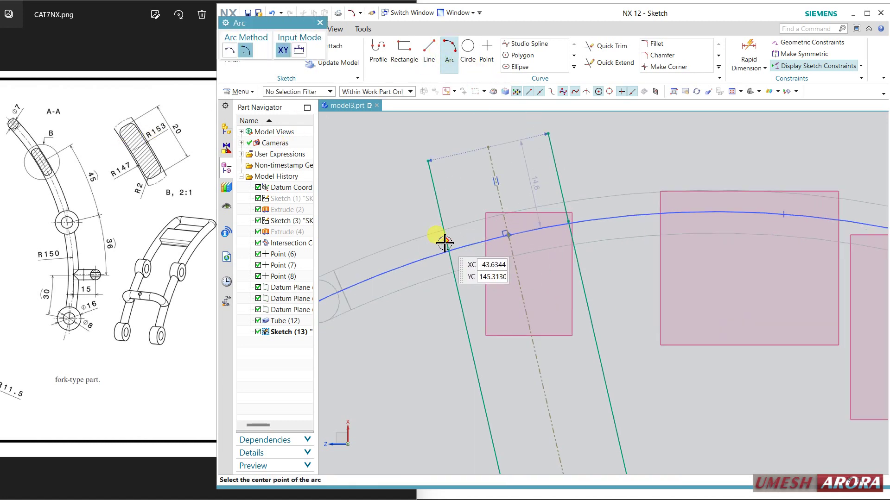
left_click(446, 232)
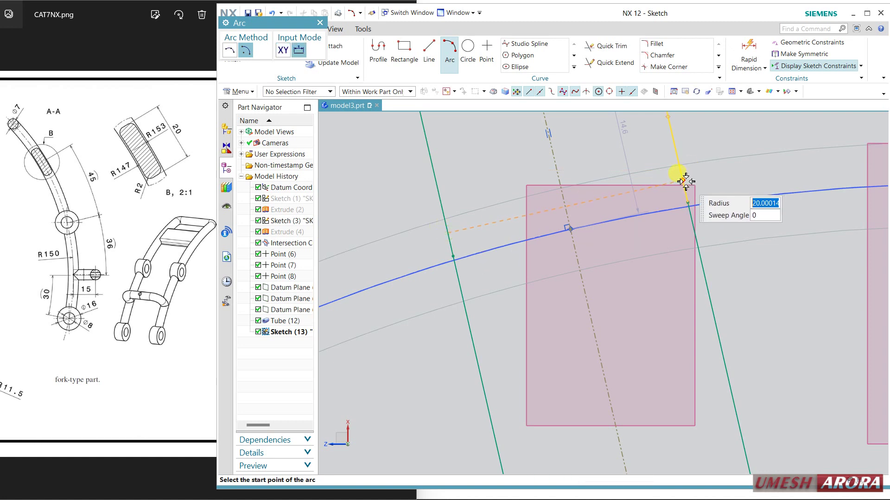
left_click(683, 180)
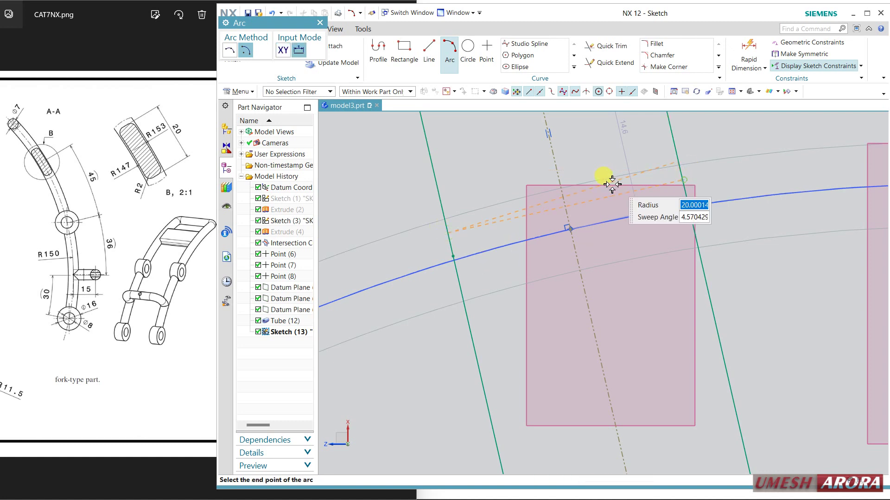
left_click(240, 53)
left_click(681, 179)
left_click(575, 198)
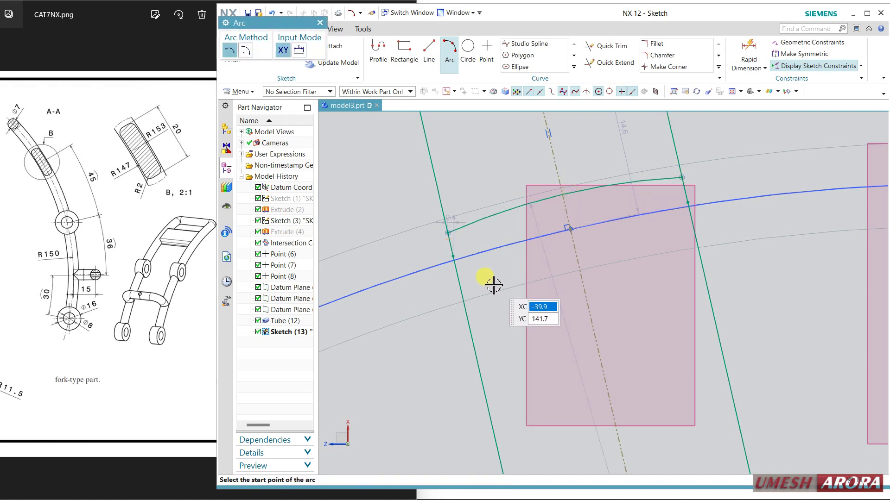
- Draw a second three-point arc between the two offset lines, just inside the intersection curve
left_click(462, 292)
left_click(702, 243)
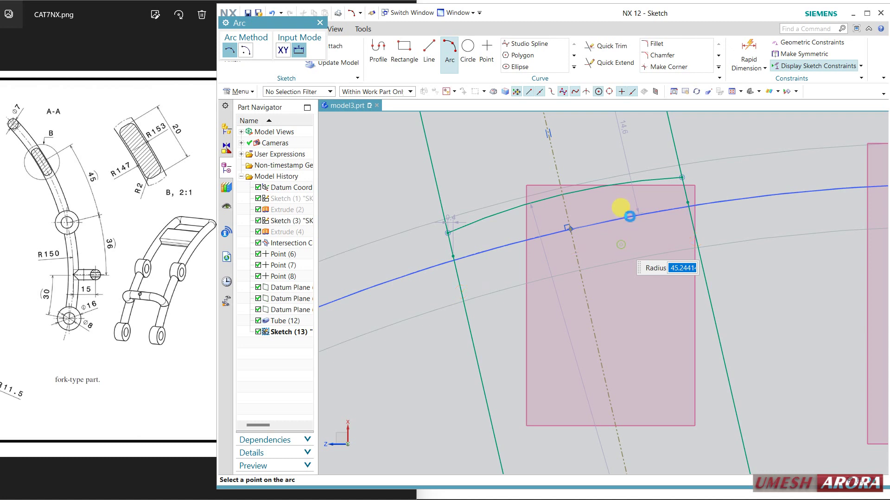
left_click(623, 211)
key("Escape")
- Trim the two offset lines down to their portions between the outer and inner arcs
left_click(607, 46)
left_click(673, 135)
left_click(441, 192)
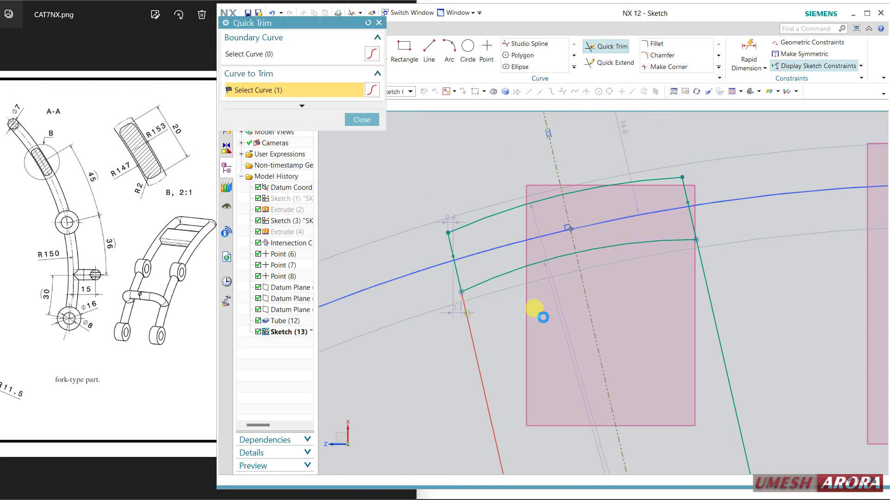
left_click(704, 279)
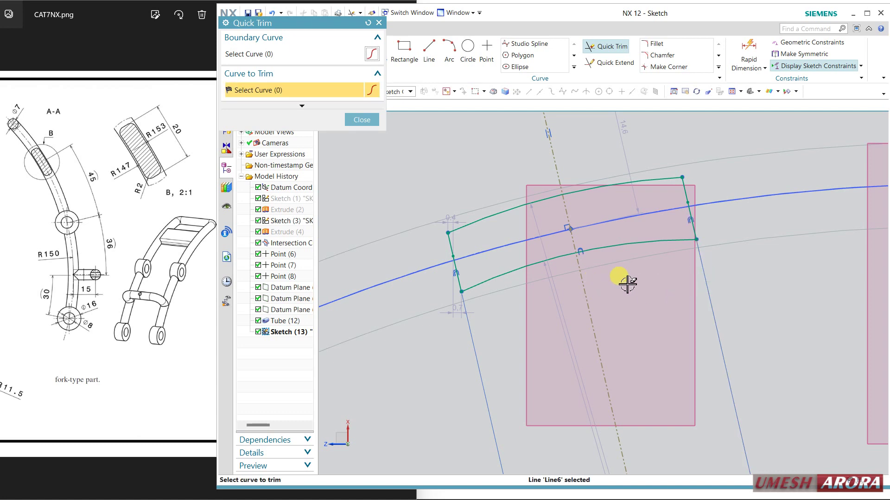
key("Escape")
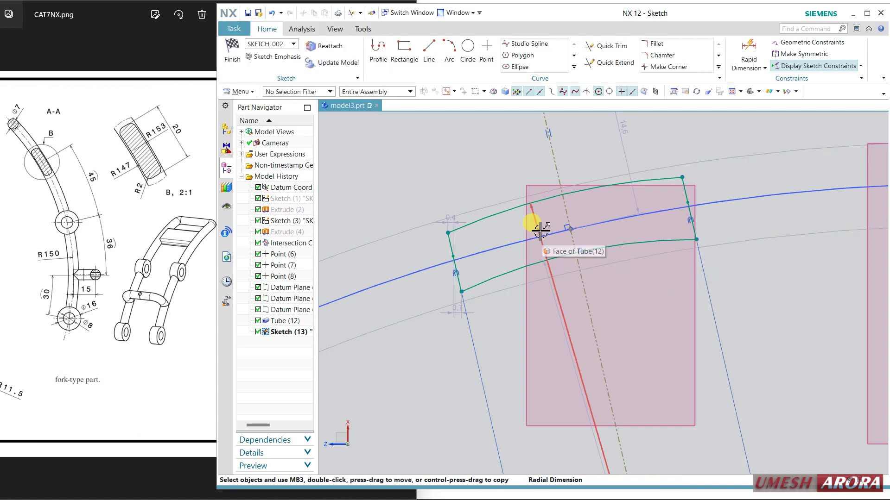
- Constrain the inner arc's center to be coincident with the sketch origin
scroll(611, 304, "down", 3)
mouse_move(649, 353)
middle_mouse_down("shift")
mouse_move(578, 242)
mouse_move(567, 194)
middle_mouse_up("shift")
left_click(547, 153)
scroll(639, 240, "down", 2)
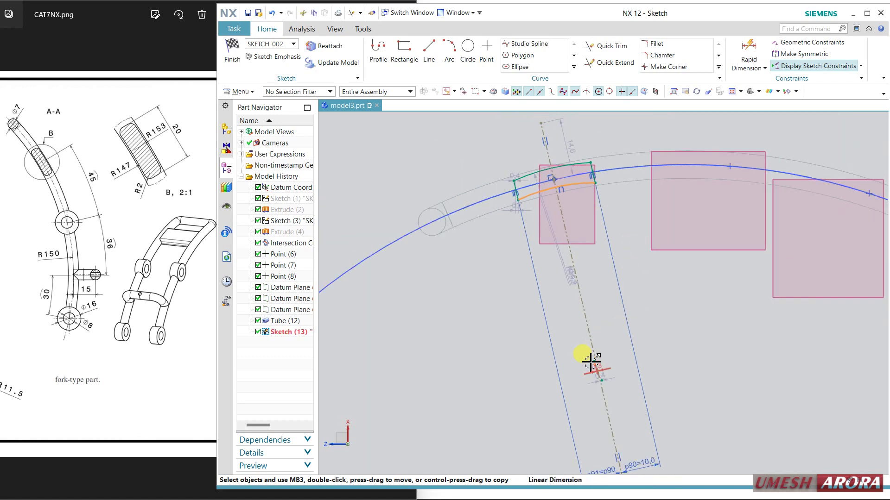
left_click(524, 364)
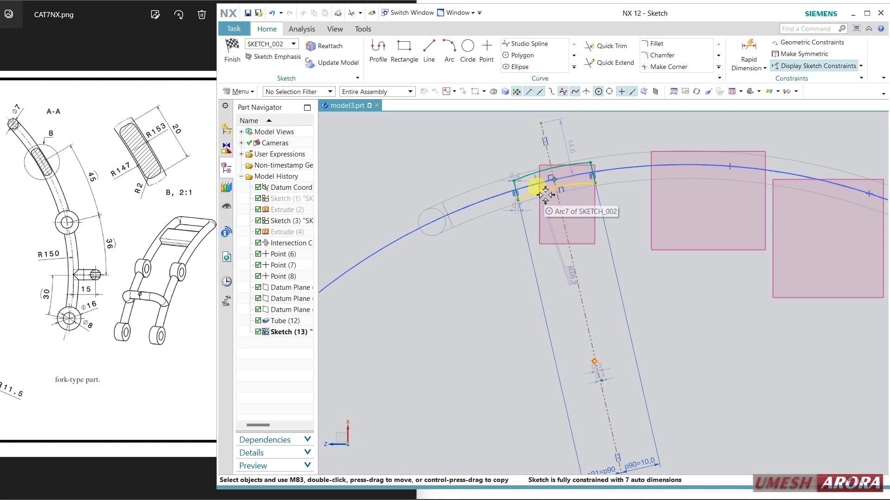
scroll(678, 364, "down", 5)
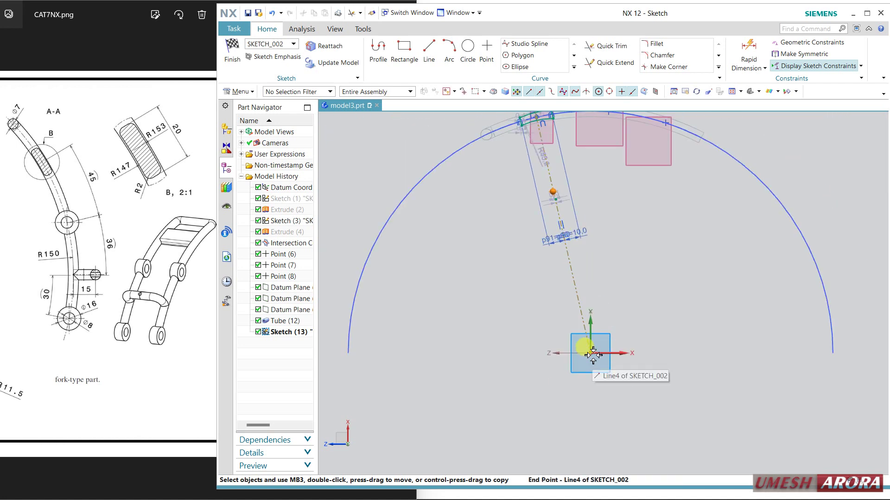
left_click(592, 354)
left_click(612, 335)
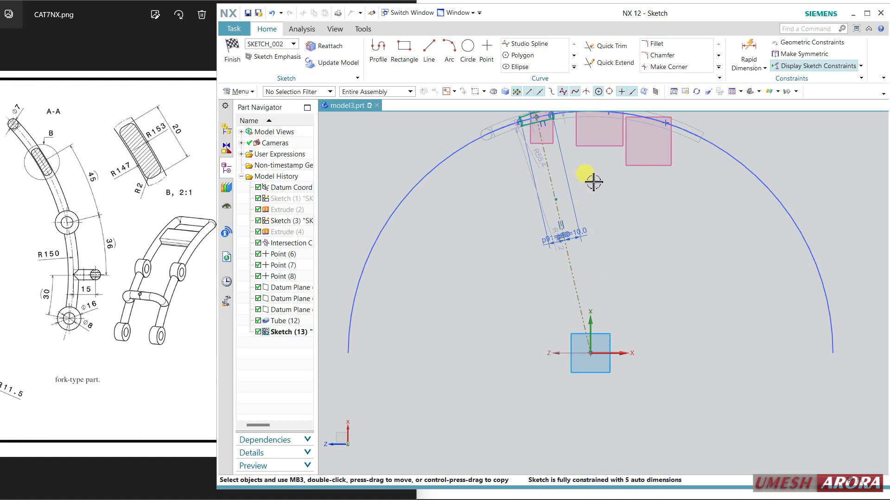
scroll(590, 172, "up", 5)
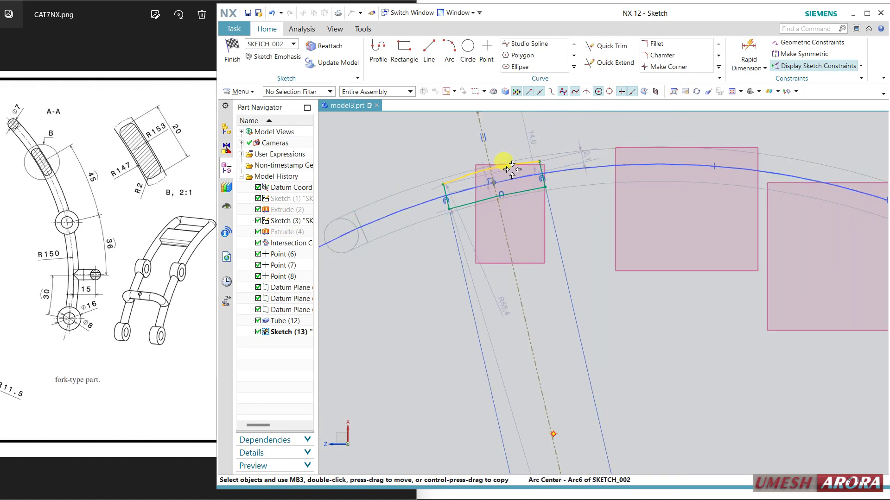
- Constrain the outer arc's center to be coincident with the sketch origin
scroll(597, 299, "down", 5)
scroll(596, 420, "down", 4)
scroll(604, 359, "up", 2)
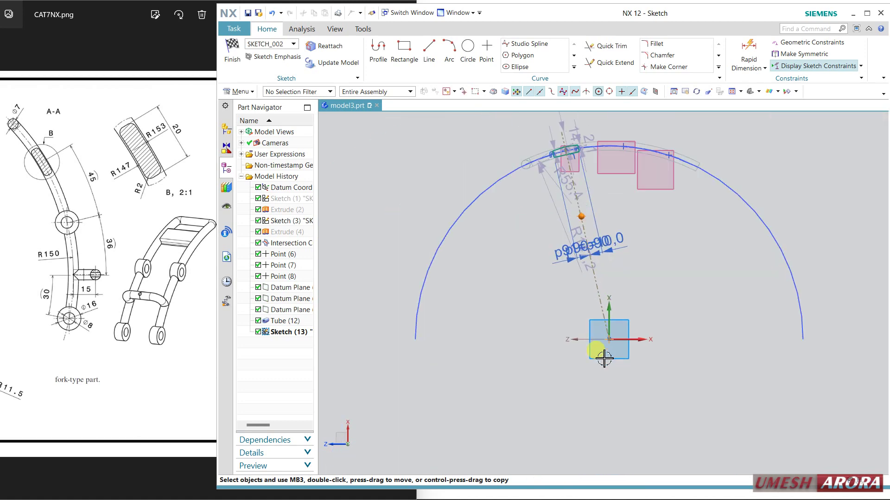
left_click(613, 335)
left_click(626, 324)
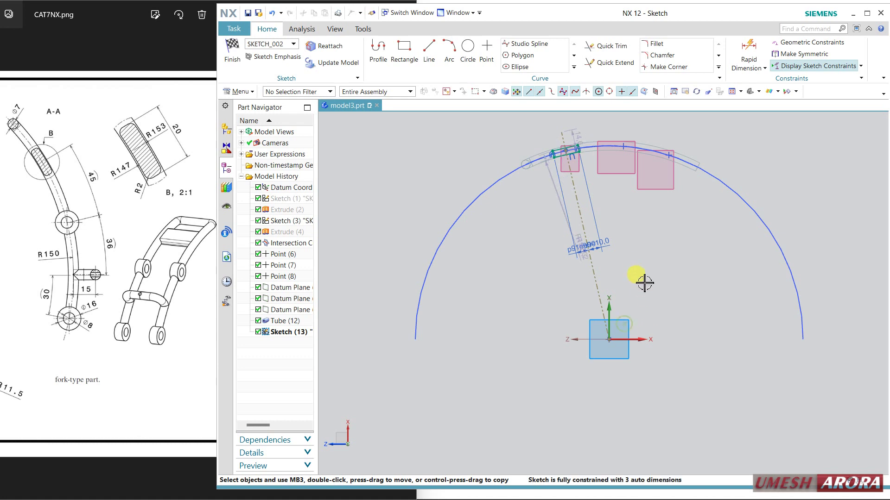
- Set the inner arc's radius to 147 mm and the outer arc's radius to 153 mm
scroll(588, 155, "up", 5)
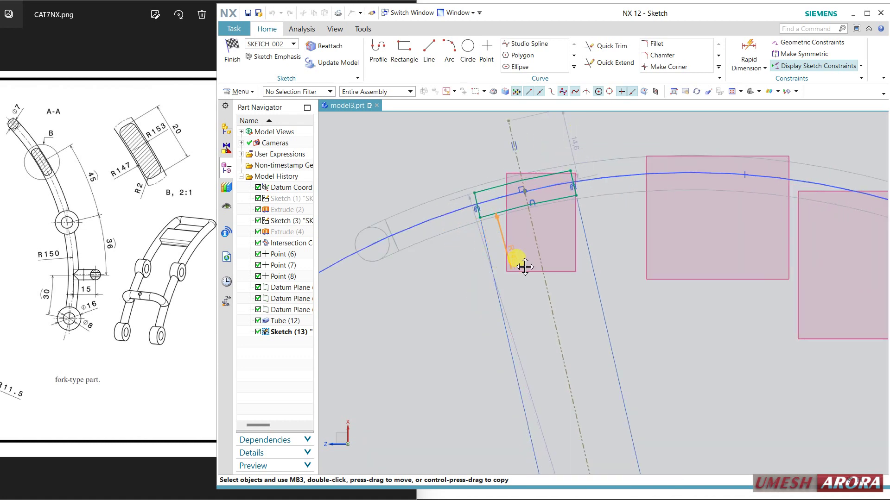
double_click(541, 312)
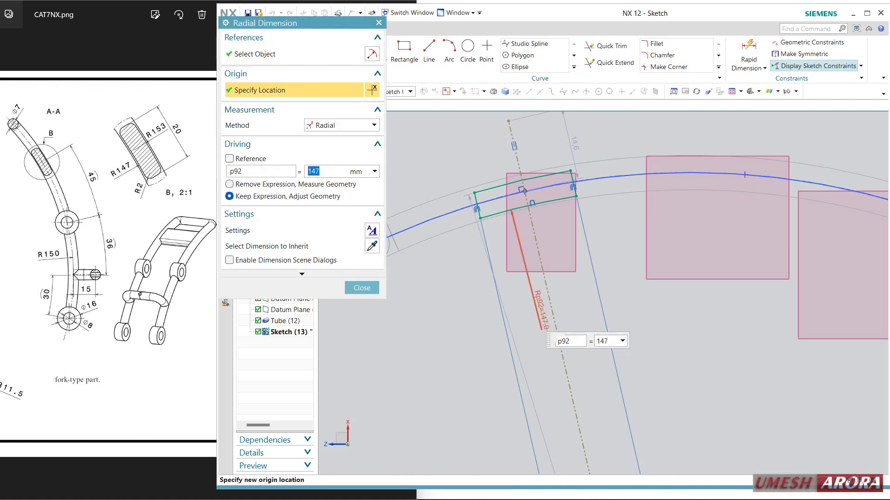
middle_click(478, 231)
left_click(409, 259)
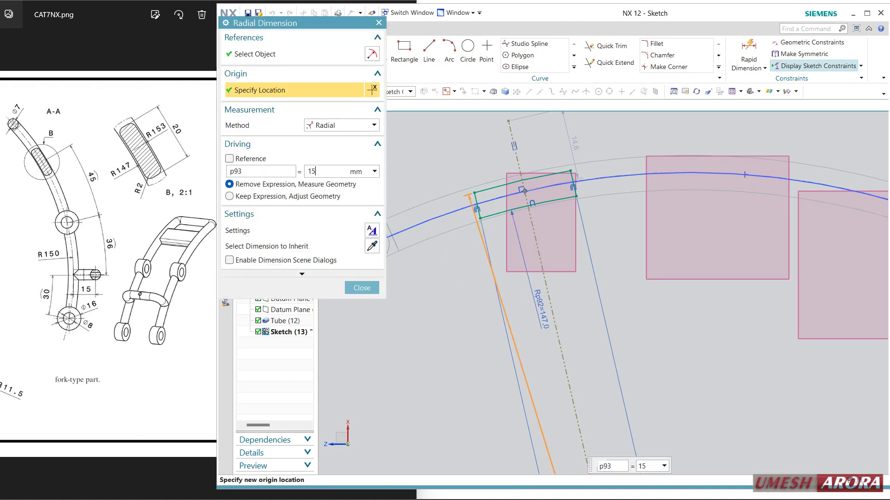
type("153")
key("Return")
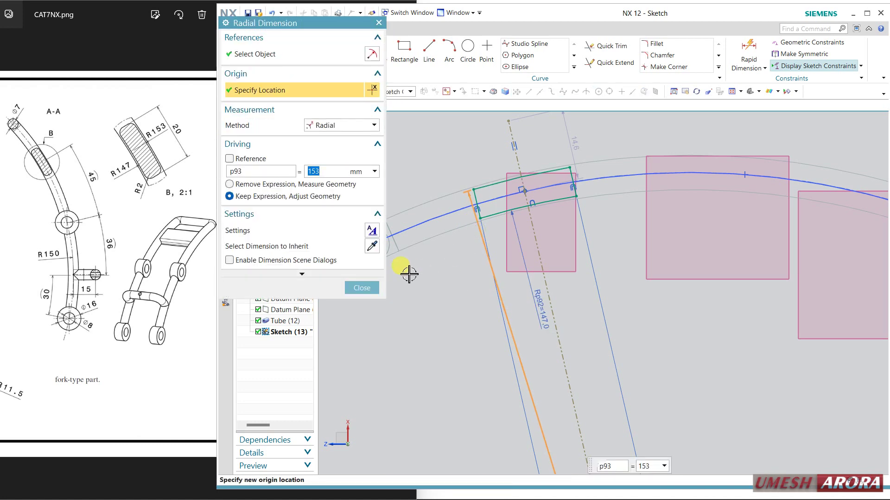
left_click(372, 288)
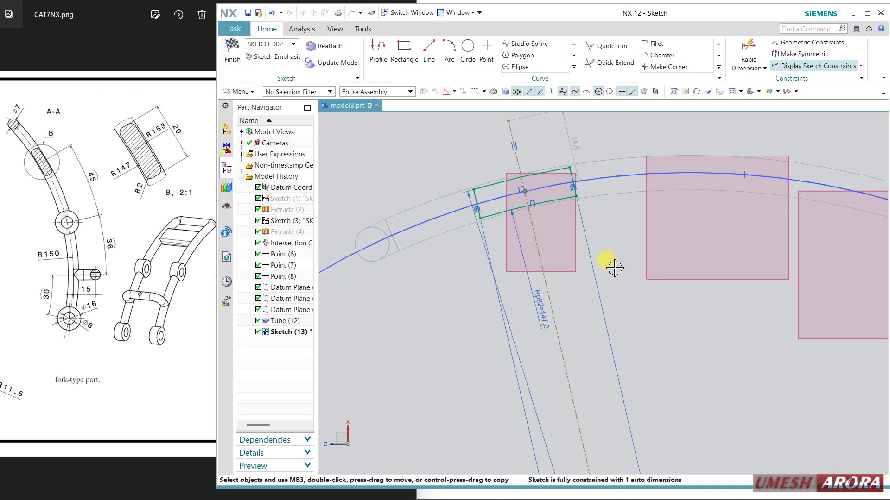
- Set the linear dimension from the intersection curve to the centerline's outer end to 12 mm
double_click(570, 137)
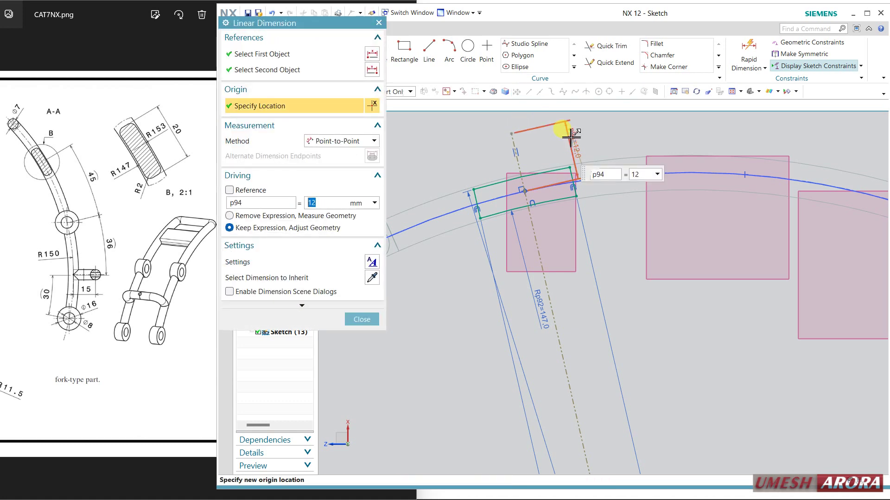
left_click(357, 320)
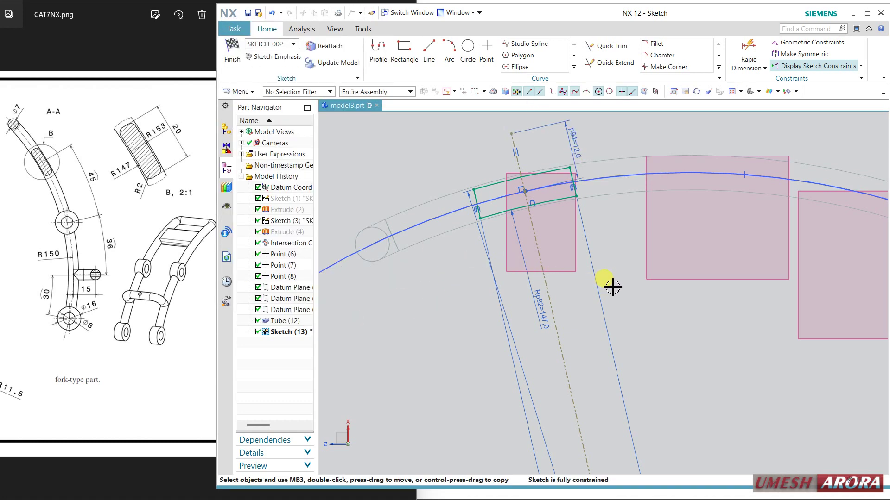
- Round all four corners of the plate profile with 2 mm radius fillets and finish the sketch
scroll(558, 155, "up", 3)
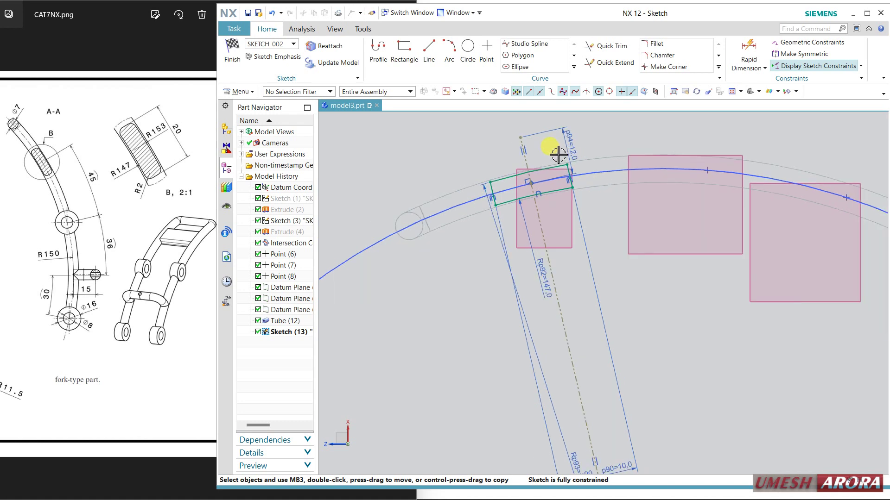
left_click(677, 45)
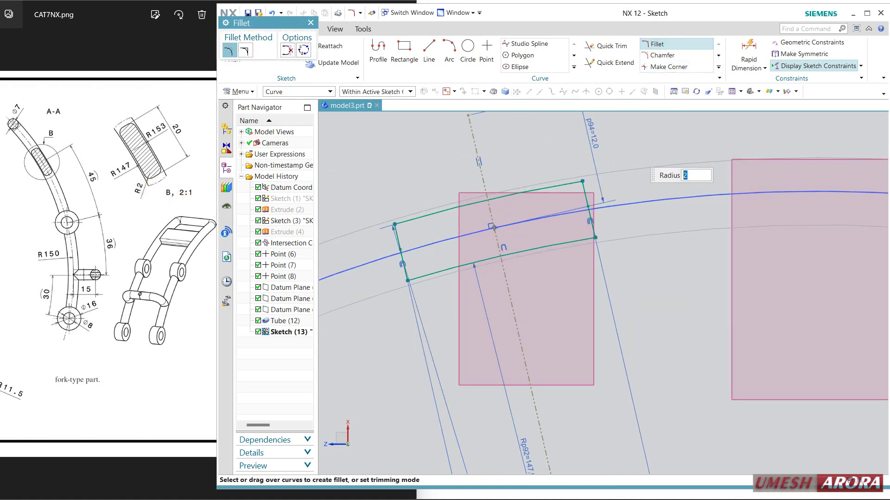
left_click(577, 176)
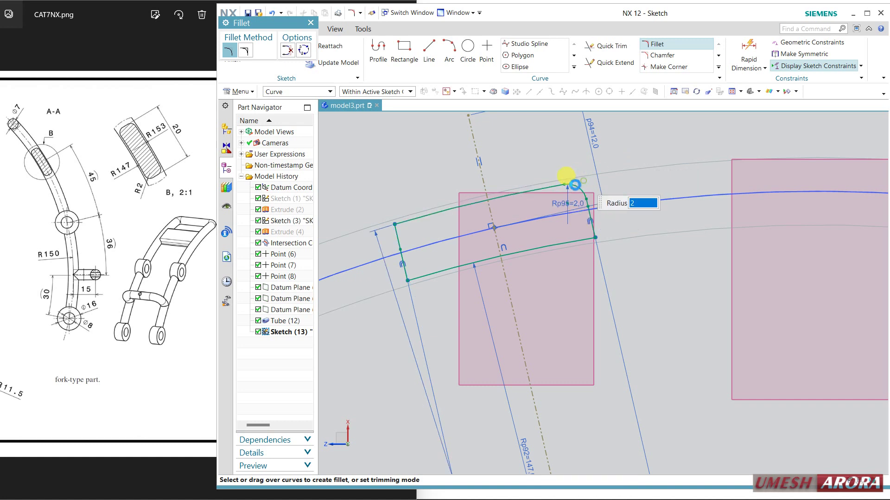
left_click(393, 225)
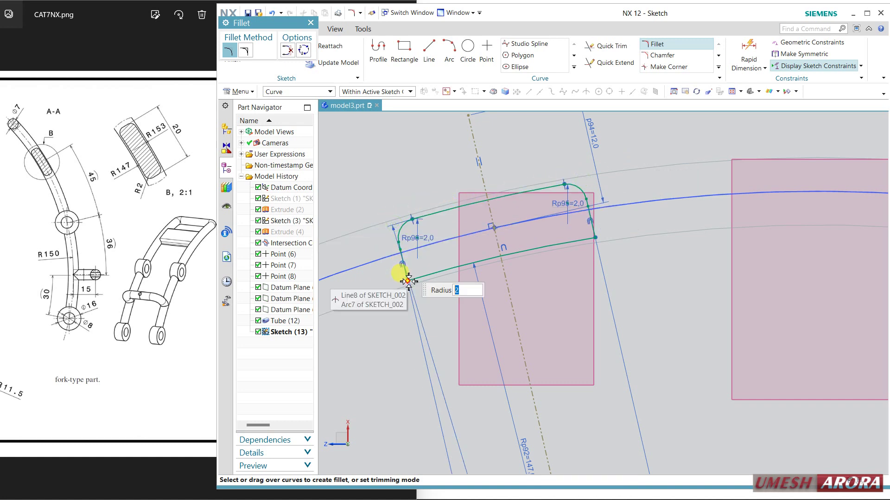
left_click(408, 280)
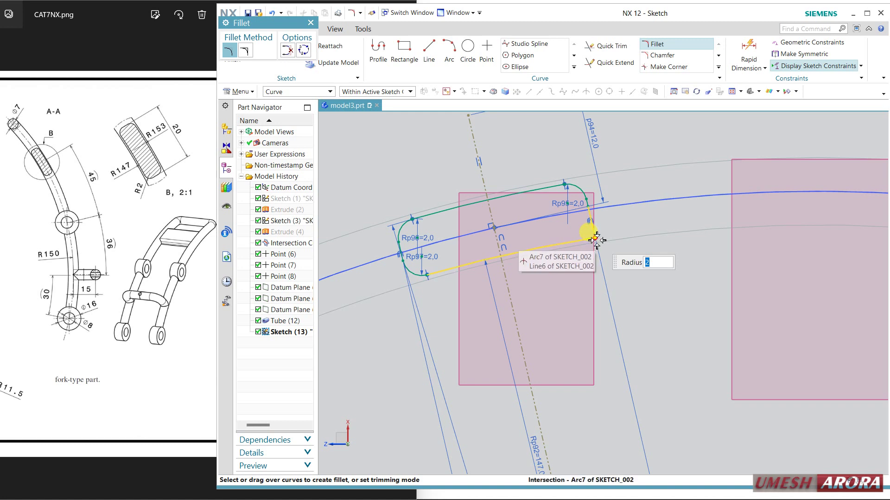
left_click(596, 240)
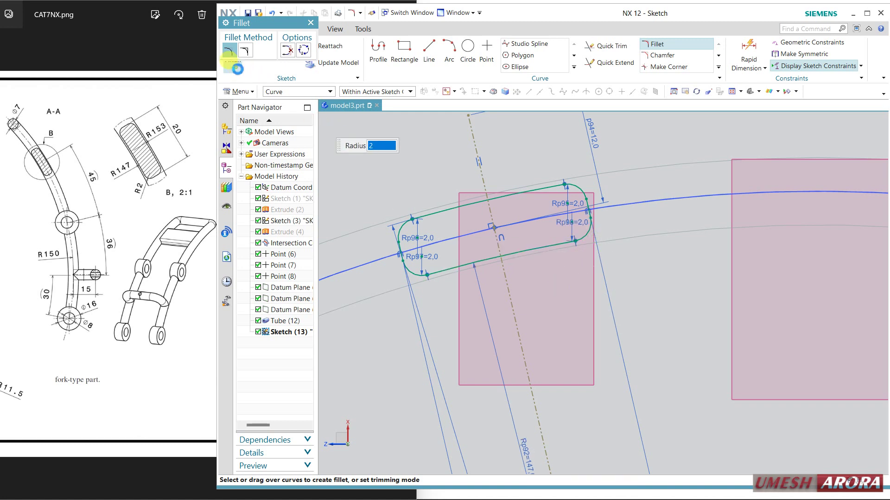
key("ctrl+q")
- Extrude the rounded plate profile until the XZ plane of the datum coordinate system, uniting it with the tube
mouse_move(646, 271)
middle_mouse_down()
mouse_move(634, 266)
mouse_move(629, 293)
middle_mouse_up()
left_click(390, 51)
scroll(498, 173, "up", 5)
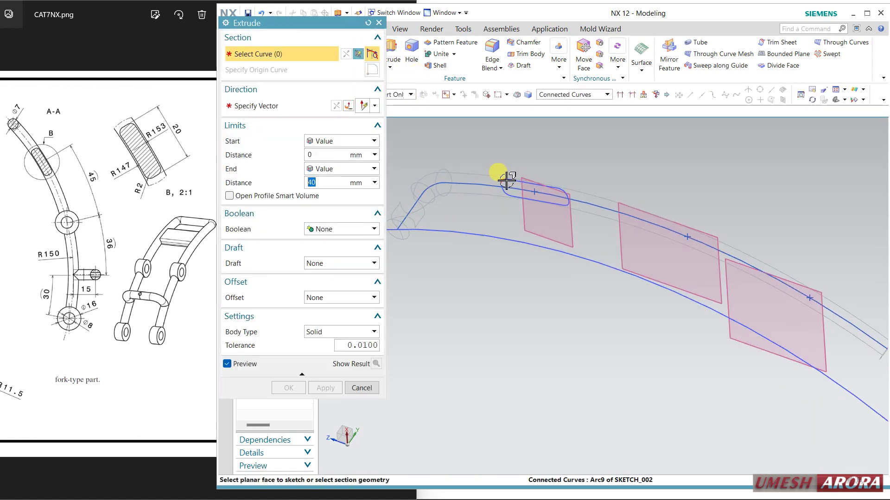
left_click(507, 181)
scroll(561, 251, "down", 2)
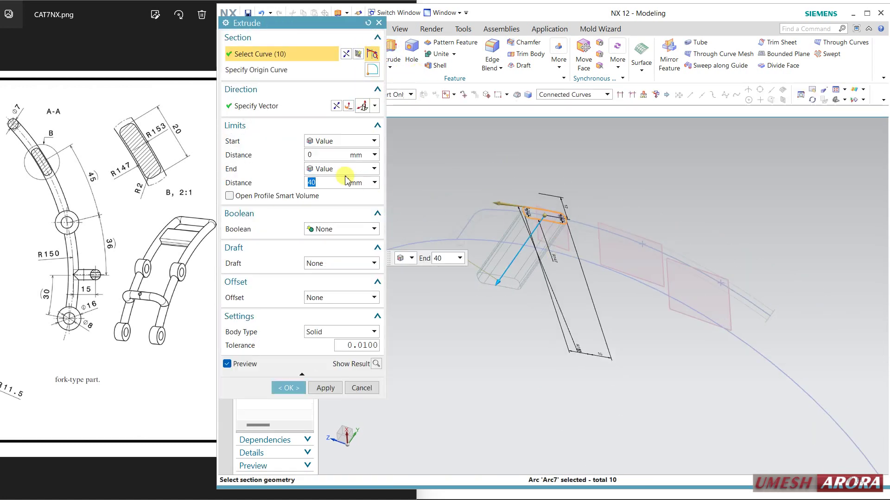
left_click(334, 169)
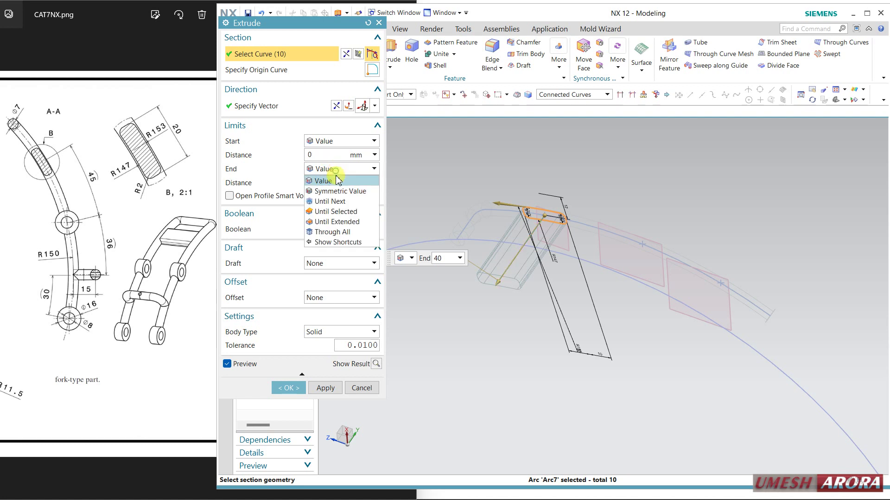
left_click(335, 211)
scroll(572, 294, "down", 2)
left_click(578, 369)
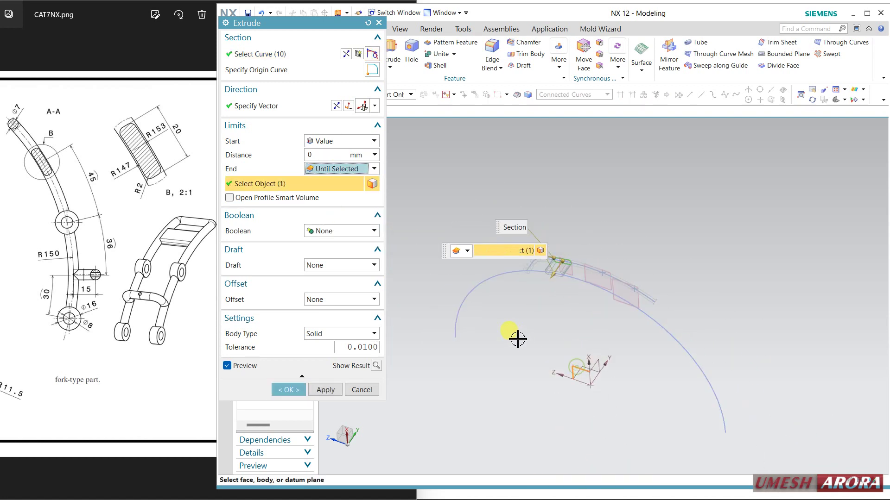
left_click(332, 231)
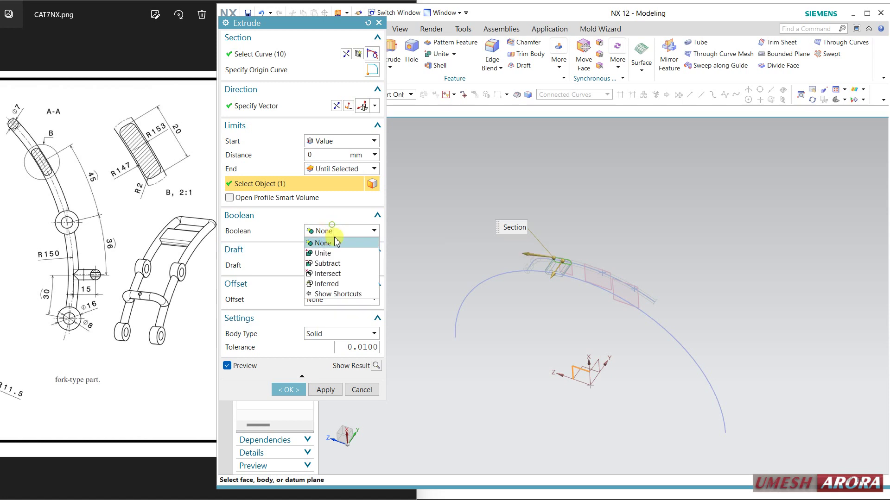
left_click(336, 255)
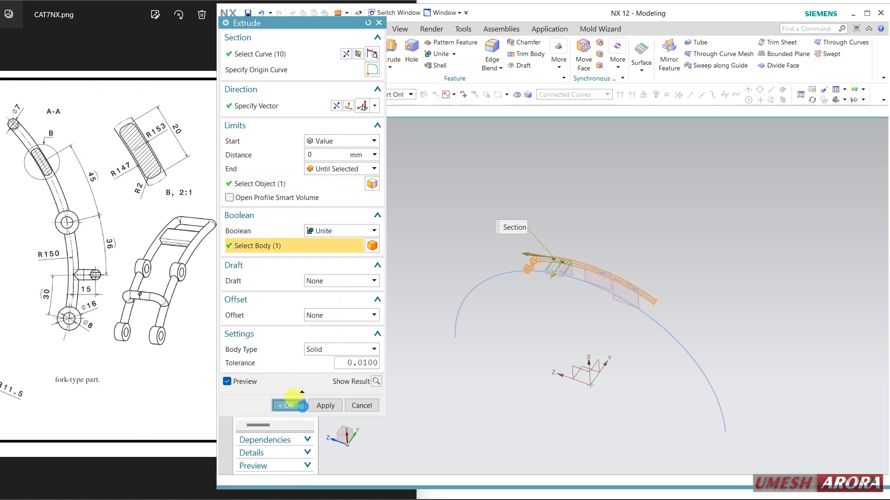
left_click(289, 406)
- Switch the model display from wireframe to shaded
right_click(452, 238)
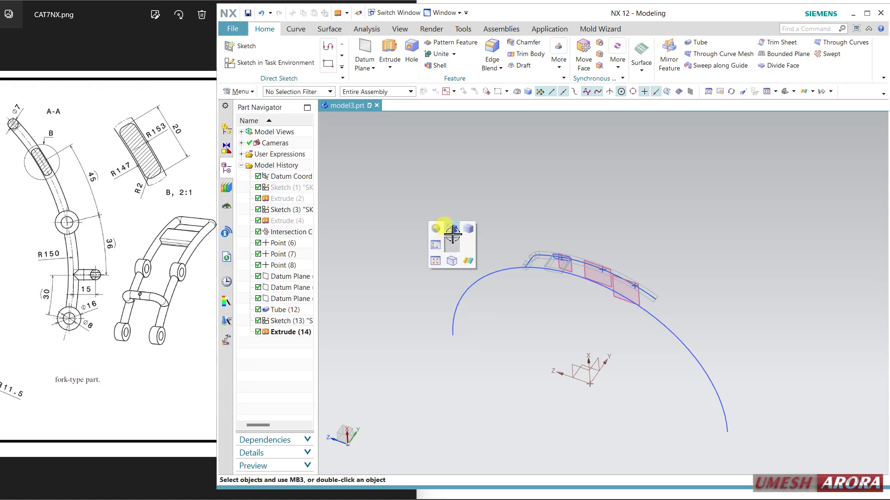
left_click(452, 232)
scroll(552, 340, "up", 3)
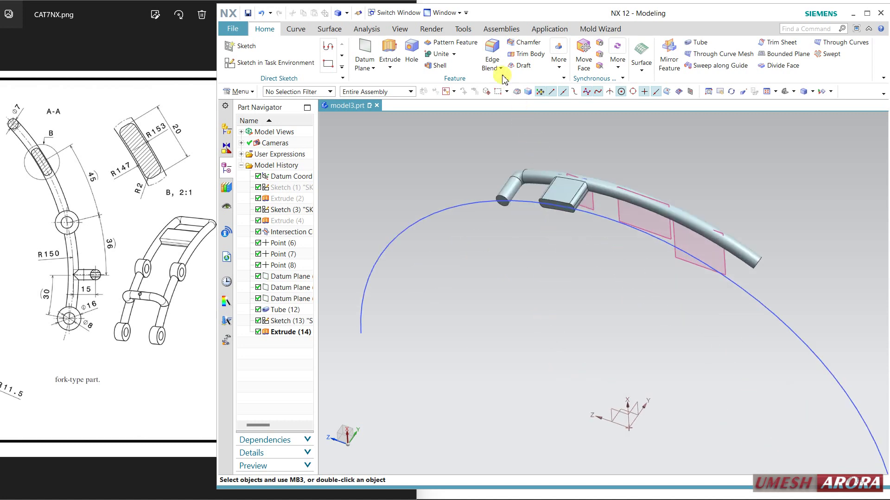
- Mirror the tube and the extruded plate about the XZ plane of the datum coordinate system
left_click(668, 58)
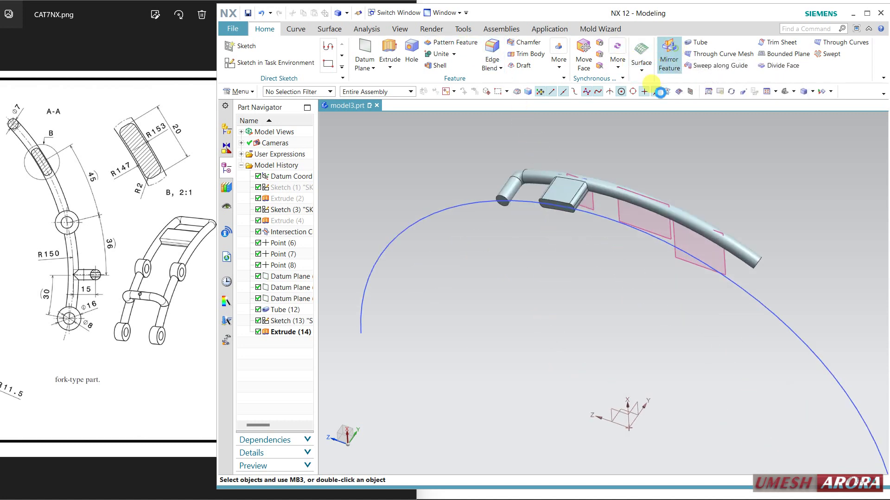
left_click(528, 173)
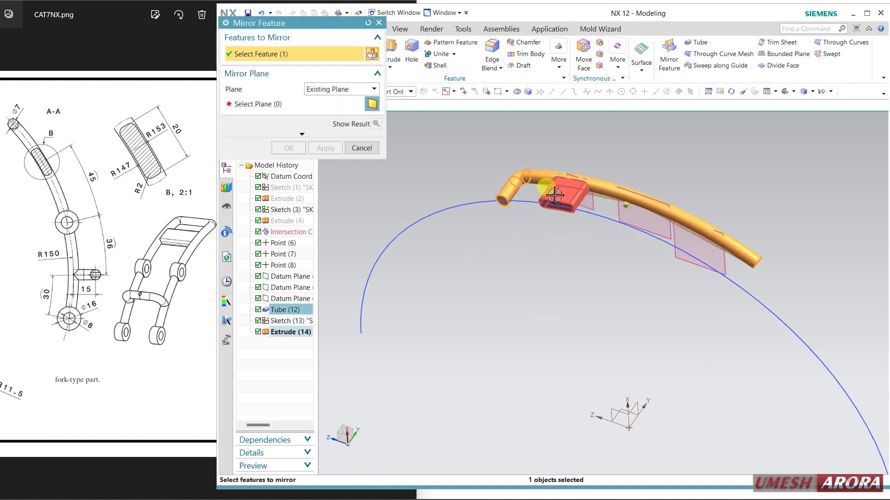
middle_click(494, 203)
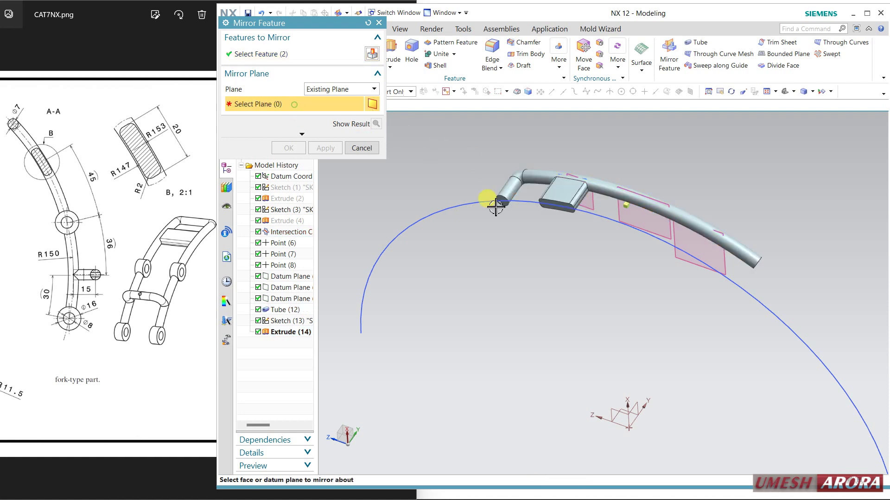
left_click(610, 414)
middle_click(542, 325)
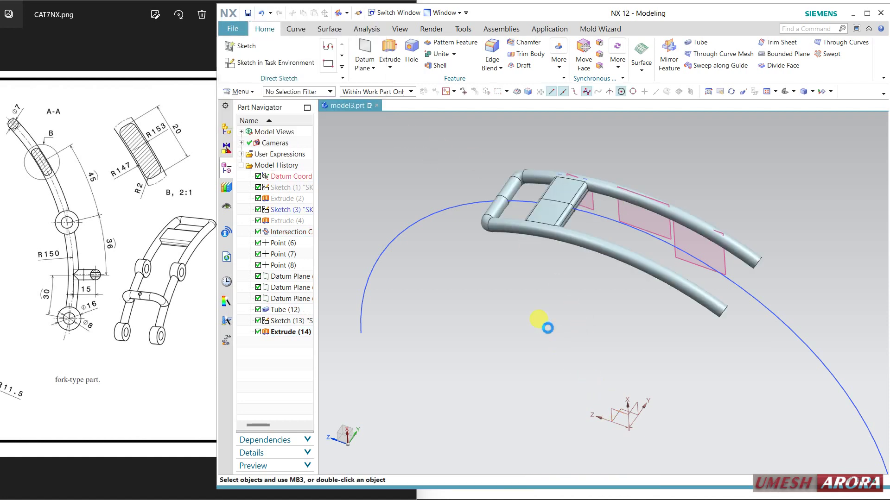
- Reopen the mirror feature and examine its reusable references and additional settings
double_click(286, 343)
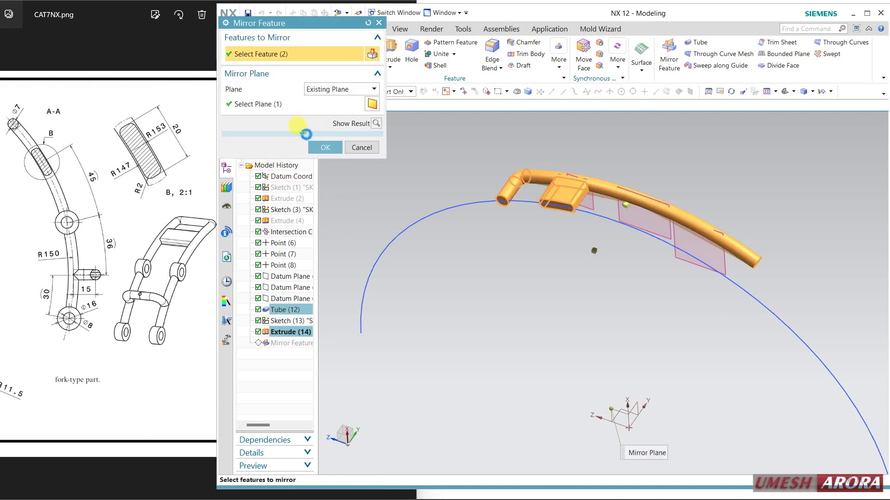
left_click(303, 134)
left_click(304, 141)
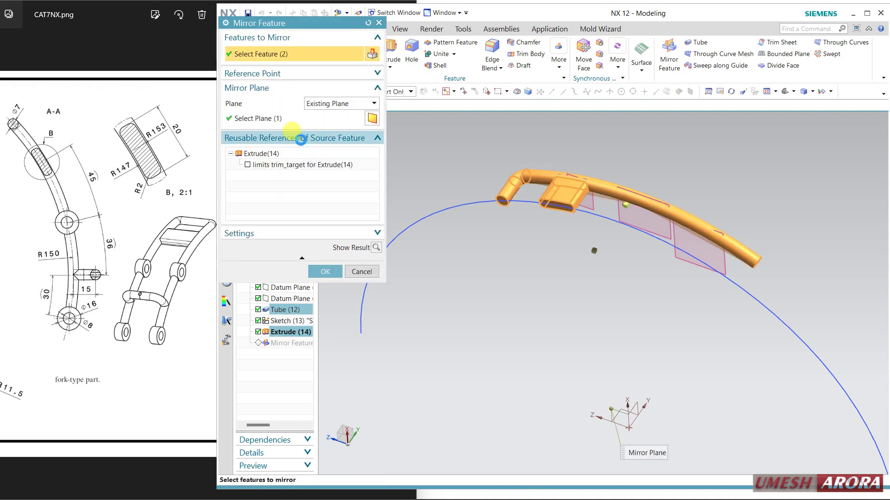
left_click(301, 138)
left_click(285, 152)
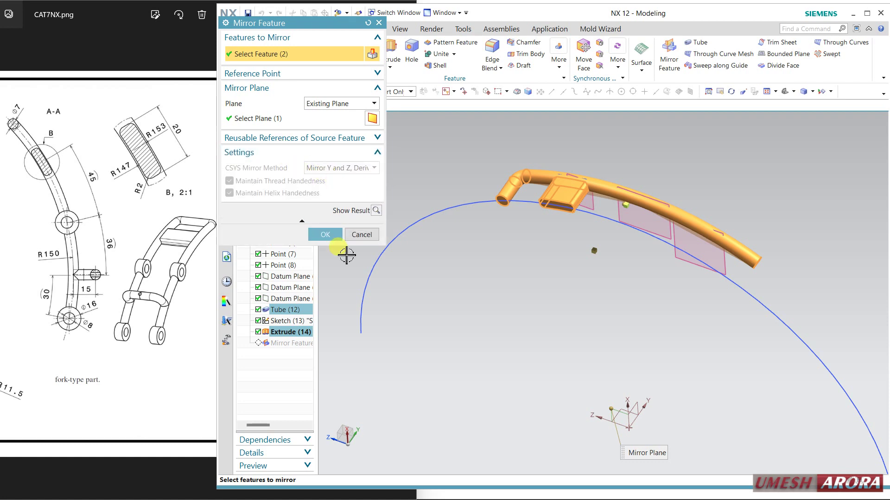
middle_click(410, 170)
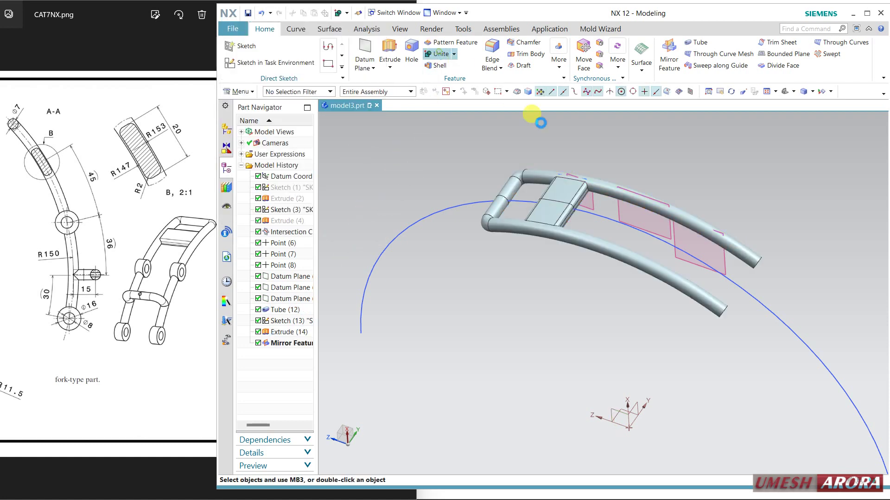
- Unite the original half of the fork with its mirrored half into one solid body
left_click(565, 176)
left_click(536, 208)
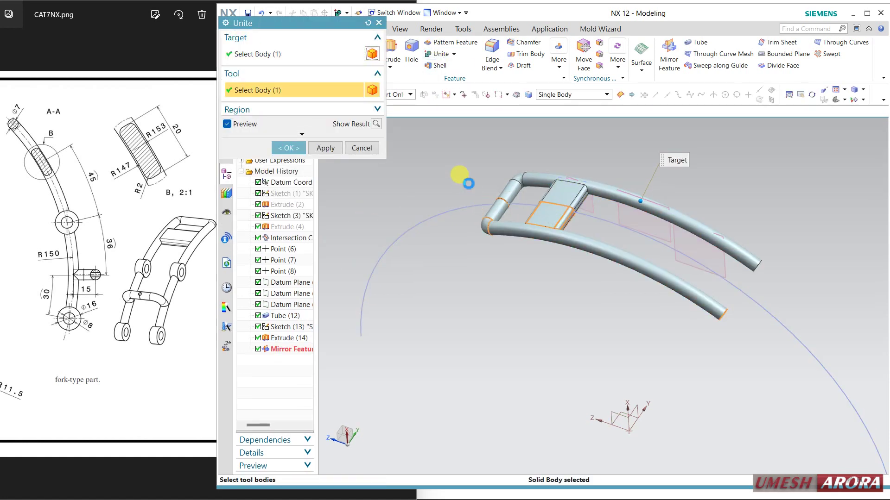
middle_click(468, 183)
- Create a sketch on the datum plane nearest the tubes' open ends, with the Z-axis as its horizontal reference
mouse_move(500, 205)
middle_mouse_down()
mouse_move(490, 193)
mouse_move(498, 233)
mouse_move(500, 216)
middle_mouse_up()
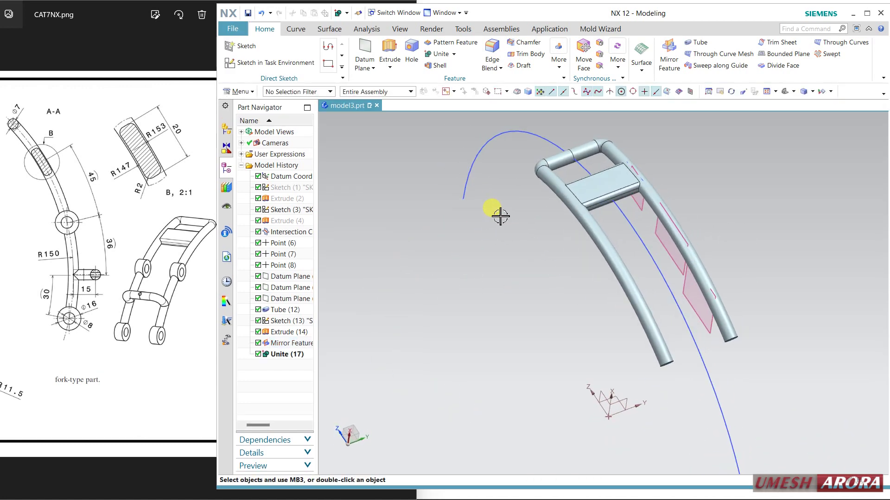
middle_click_drag(527, 257, 581, 253)
left_click(573, 244)
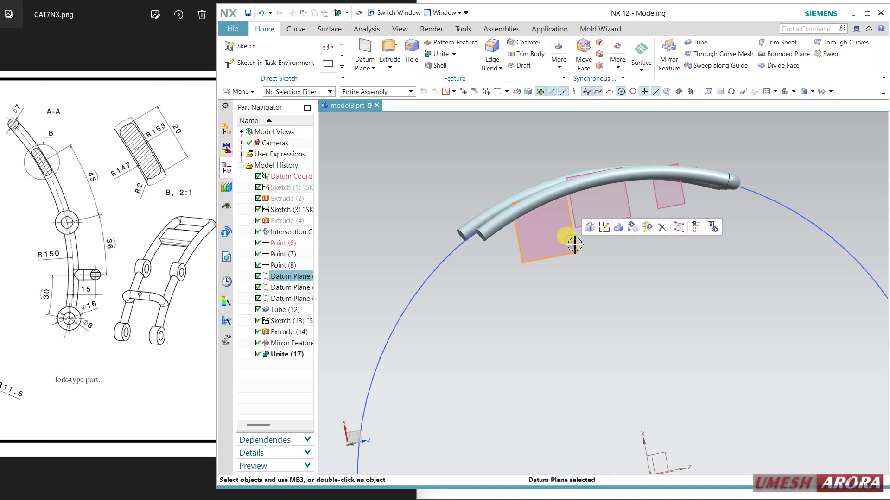
left_click(604, 227)
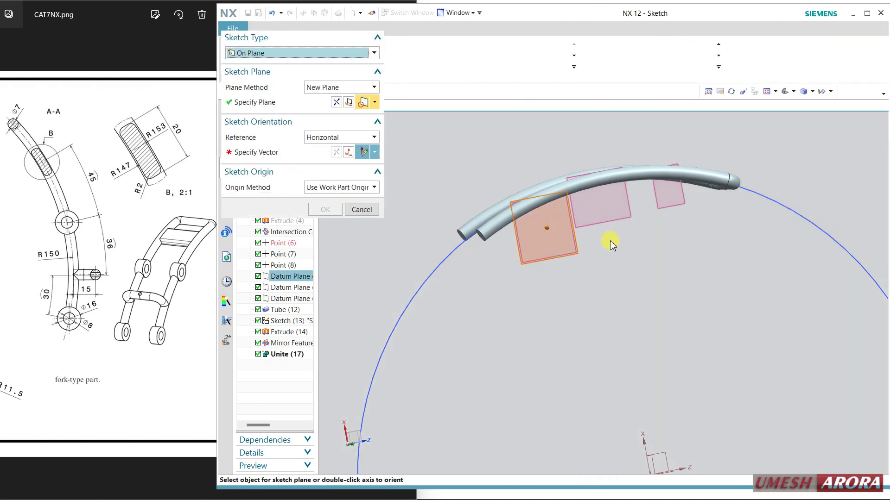
left_click(640, 286)
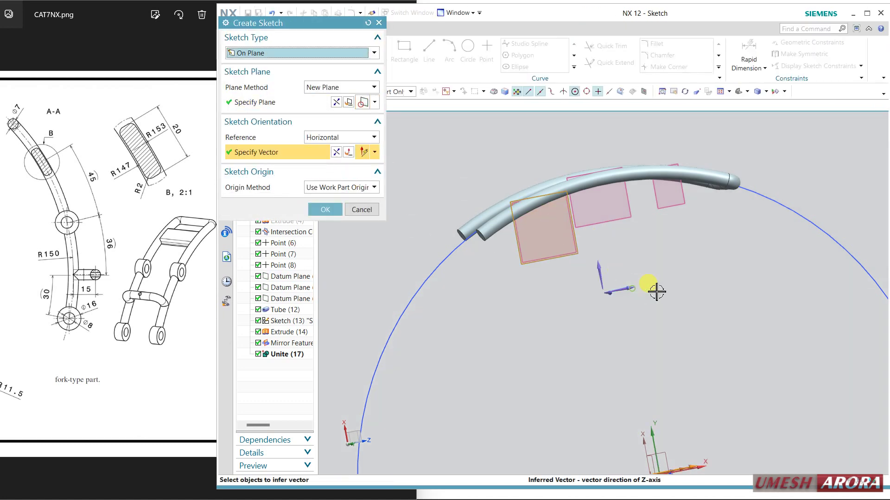
middle_click(669, 265)
key("z")
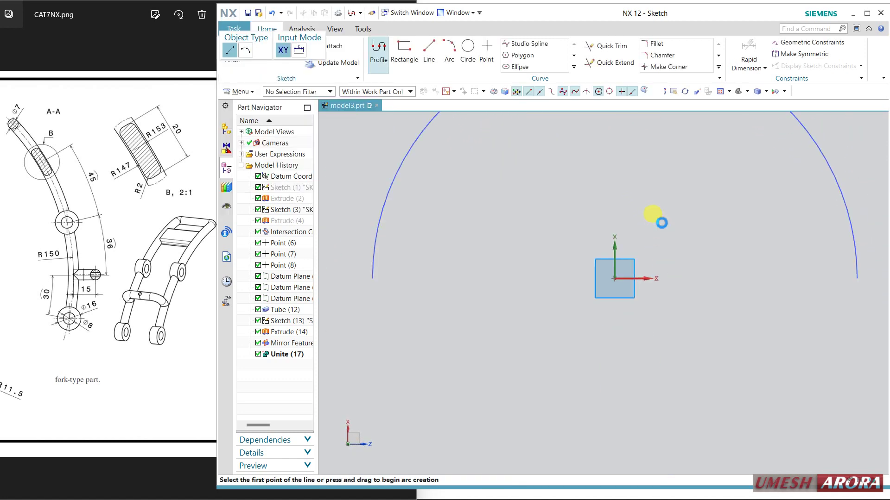
scroll(649, 208, "down", 5)
scroll(579, 157, "down", 3)
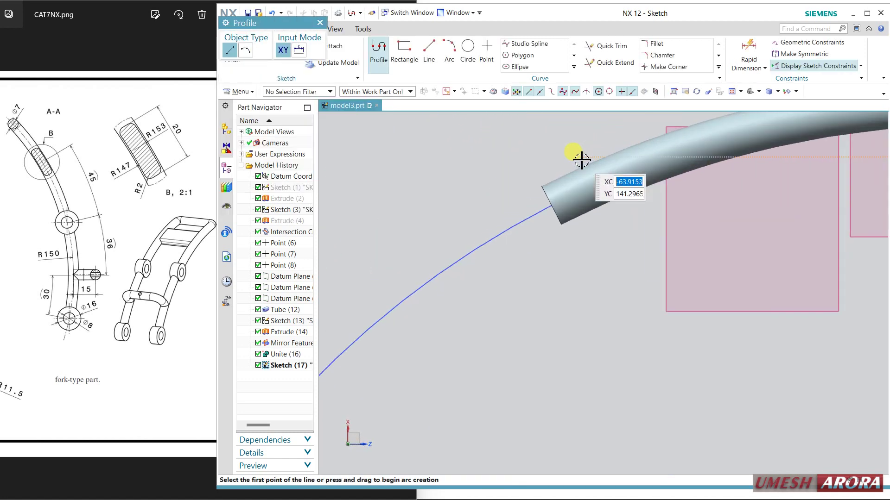
- Draw concentric 16 mm and 8 mm diameter circles centred on the guide arc just beyond the tube's open end
left_click(468, 55)
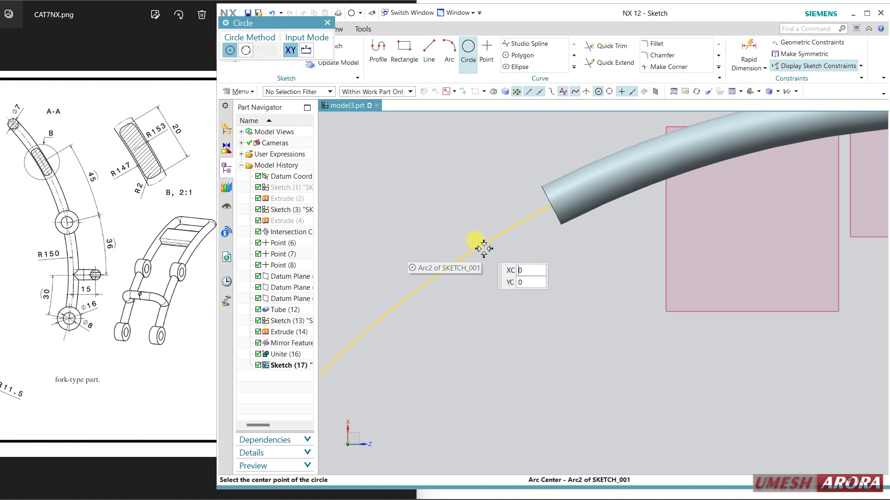
left_click(482, 241)
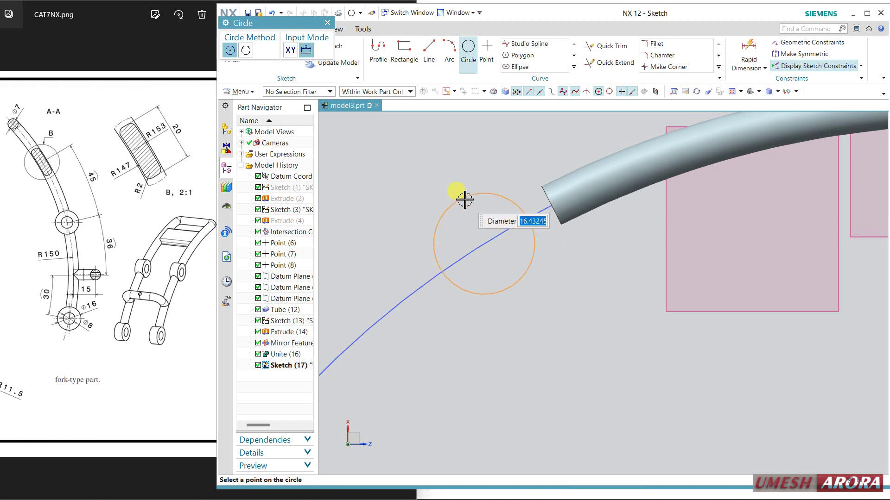
type("16")
key("Return")
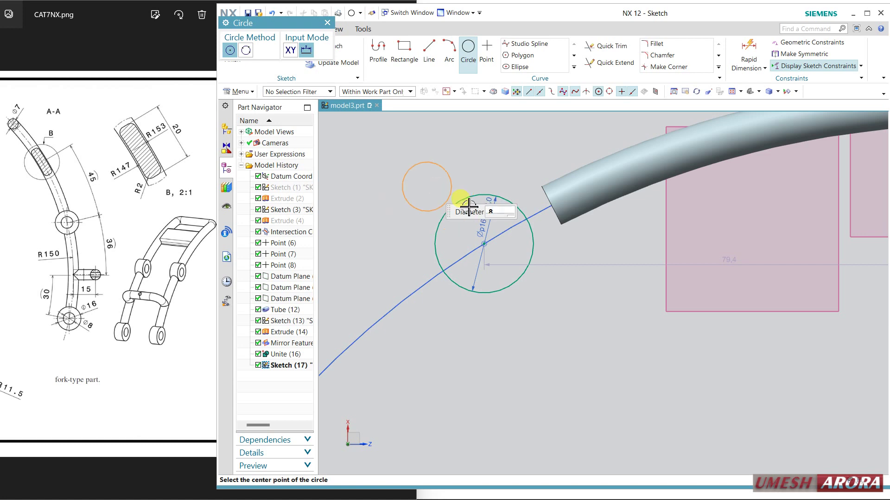
left_click(484, 244)
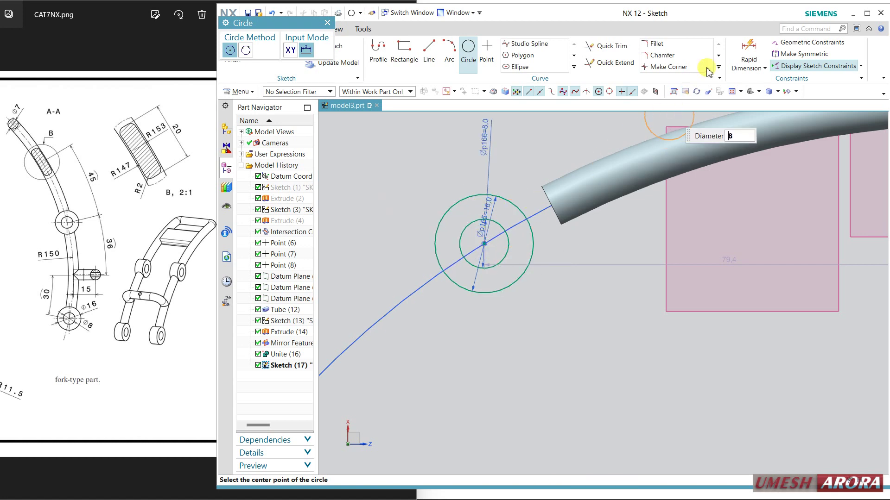
- Dimension the circles' centre 6 mm from the centre of the tube's end edge and finish the sketch
left_click(748, 46)
scroll(554, 200, "down", 2)
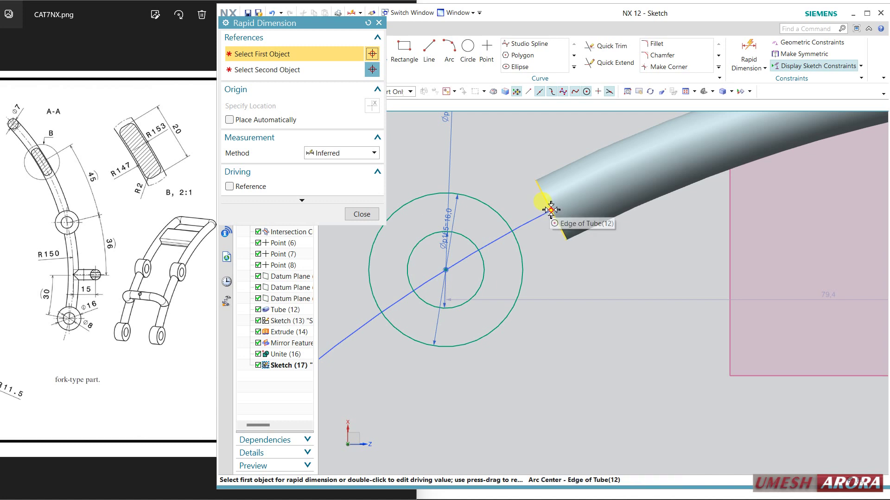
left_click(470, 250)
left_click(446, 269)
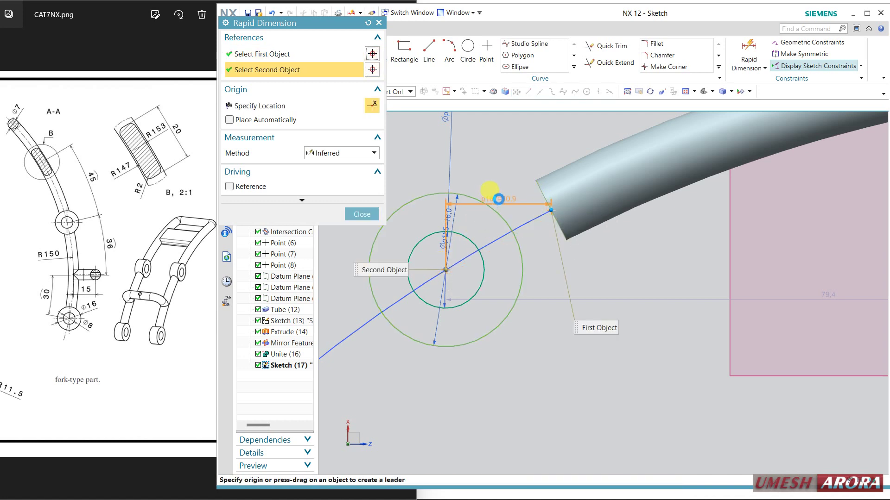
left_click(492, 210)
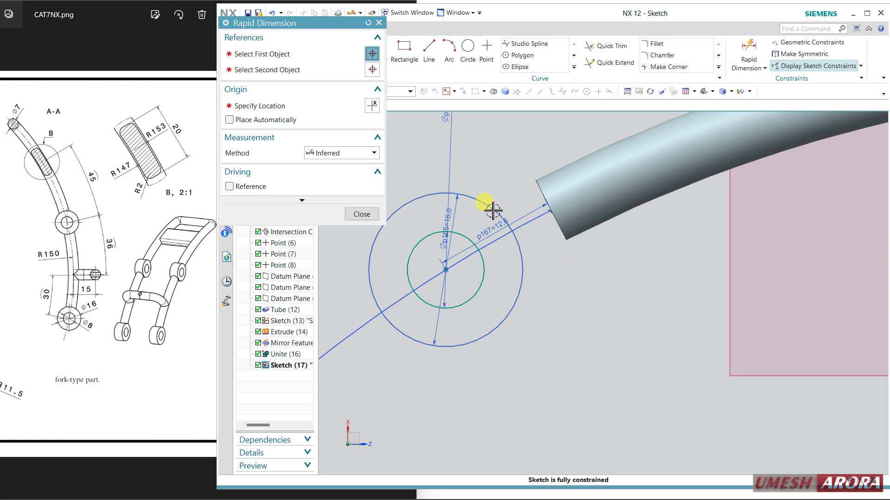
type("6")
key("Return")
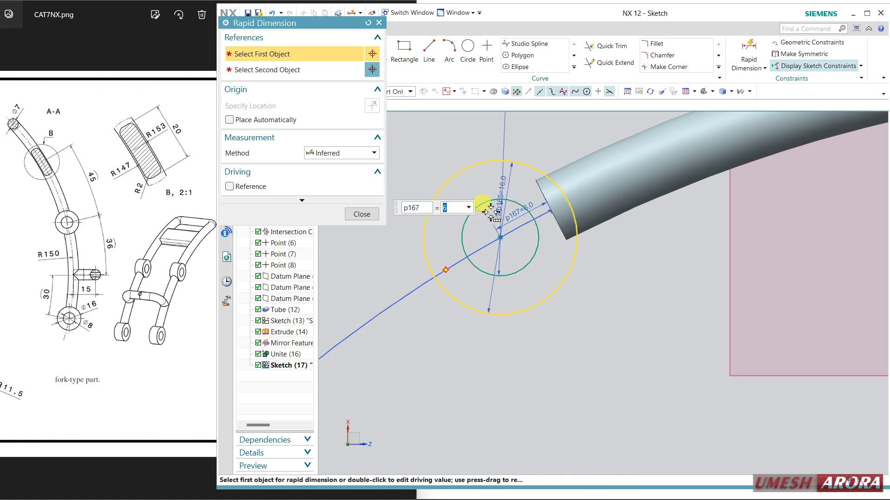
left_click(377, 214)
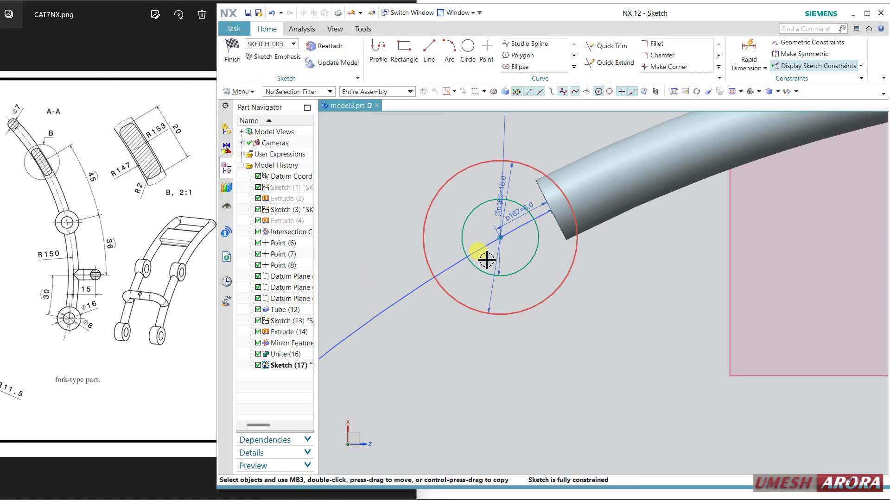
left_click(237, 63)
- Extrude both concentric circles at the tube end with a symmetric value of 4 mm, united with the fork body
mouse_move(493, 274)
middle_mouse_down()
mouse_move(518, 284)
mouse_move(532, 307)
mouse_move(512, 292)
middle_mouse_up()
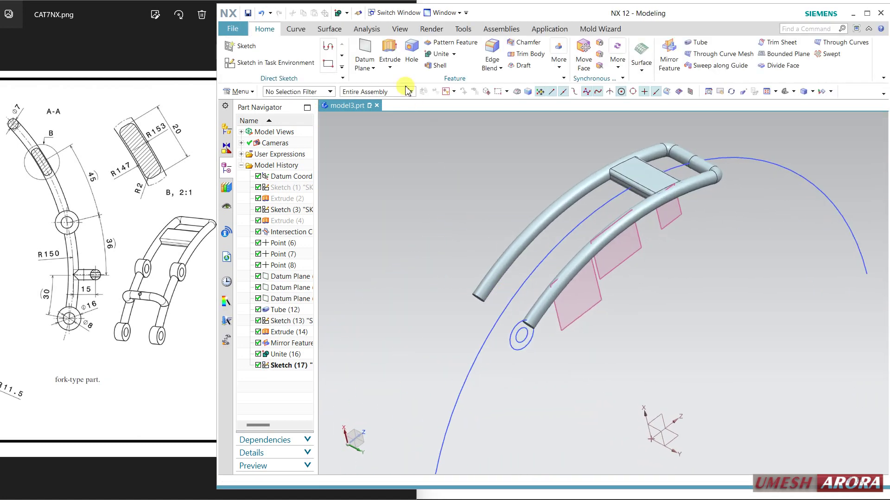
left_click(389, 48)
scroll(528, 352, "up", 5)
left_click(518, 353)
left_click(511, 351)
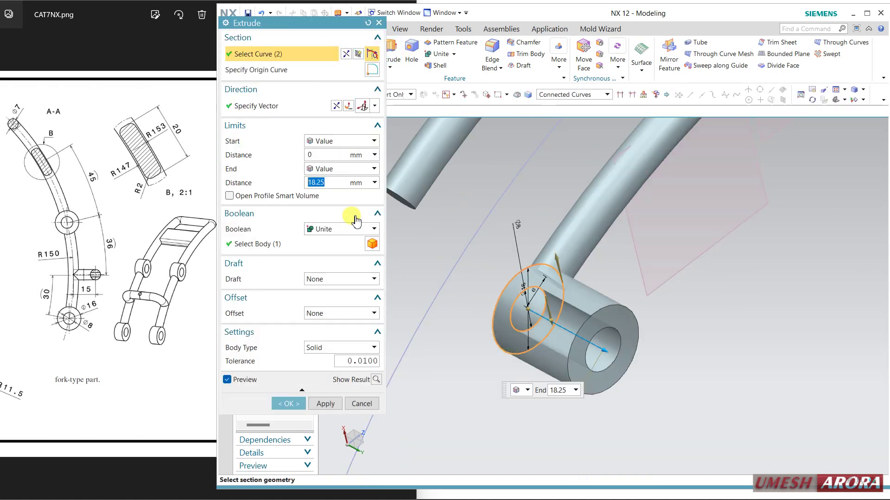
left_click(339, 173)
left_click(332, 191)
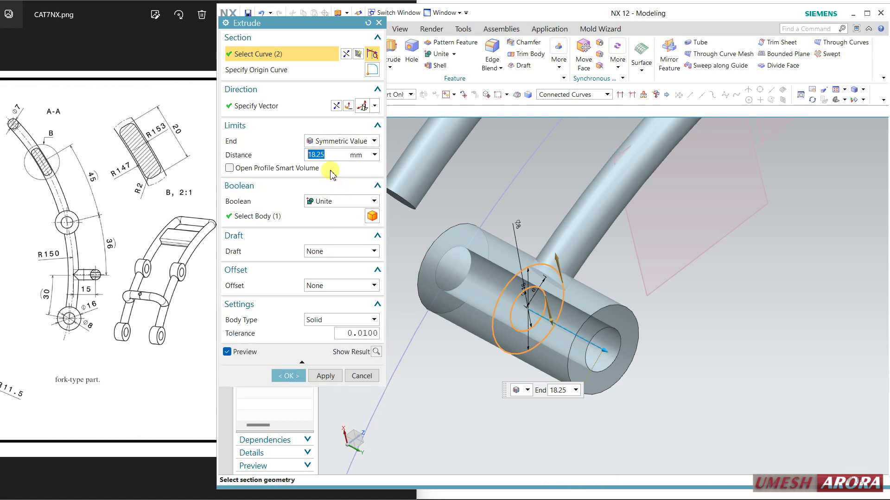
type("4")
key("Return")
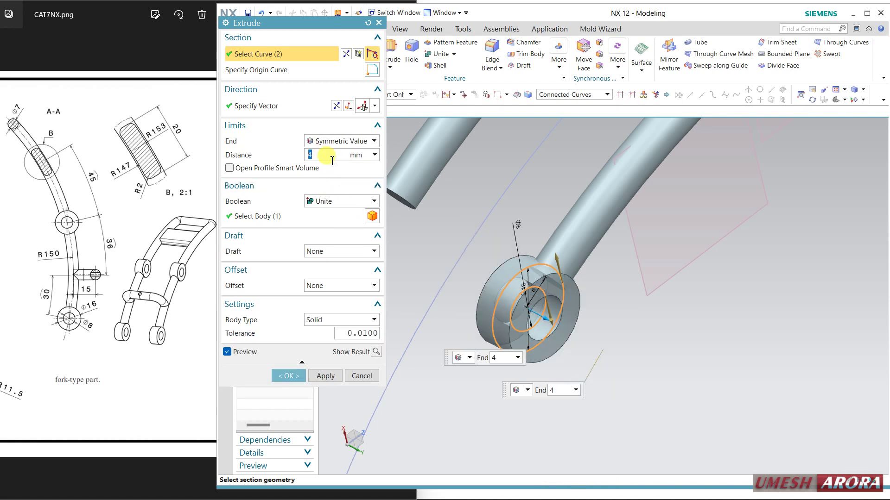
mouse_move(83, 311)
left_mouse_down()
mouse_move(84, 293)
mouse_move(135, 294)
left_mouse_up()
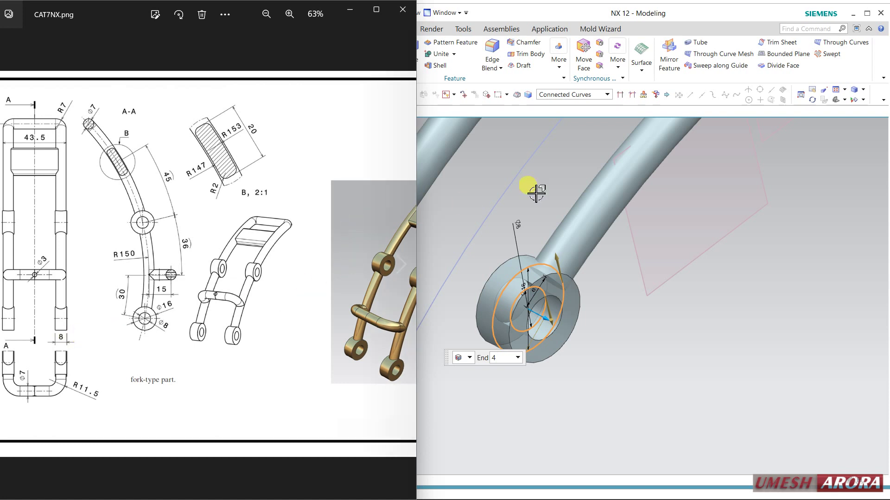
left_click(535, 13)
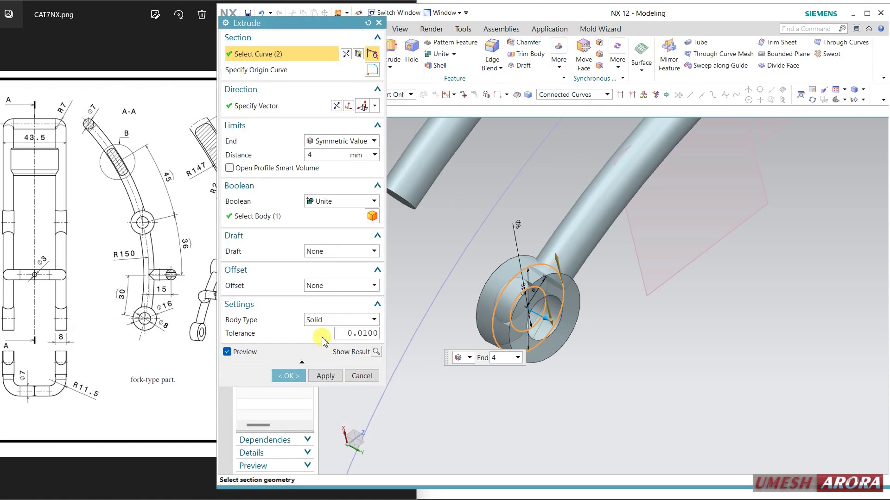
left_click(327, 376)
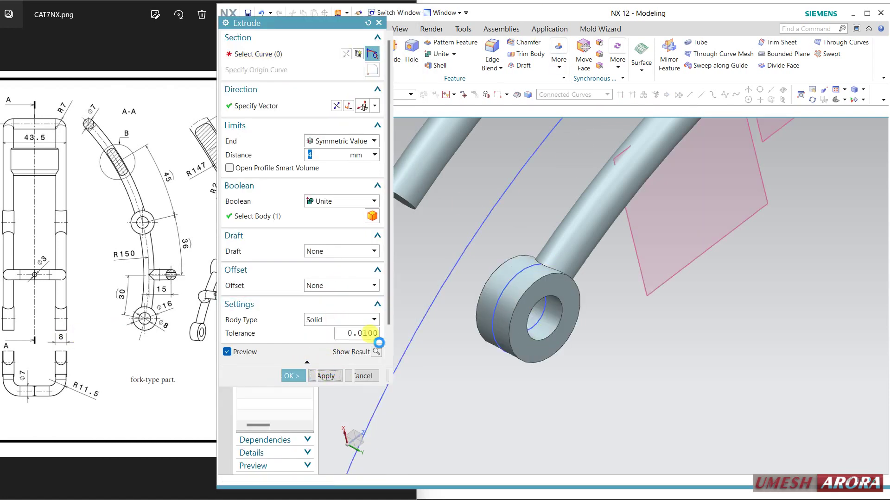
scroll(619, 308, "down", 3)
left_click(369, 375)
- Create a sketch on the middle datum plane, with the Z-axis direction as its horizontal reference
middle_click_drag(354, 374, 677, 260)
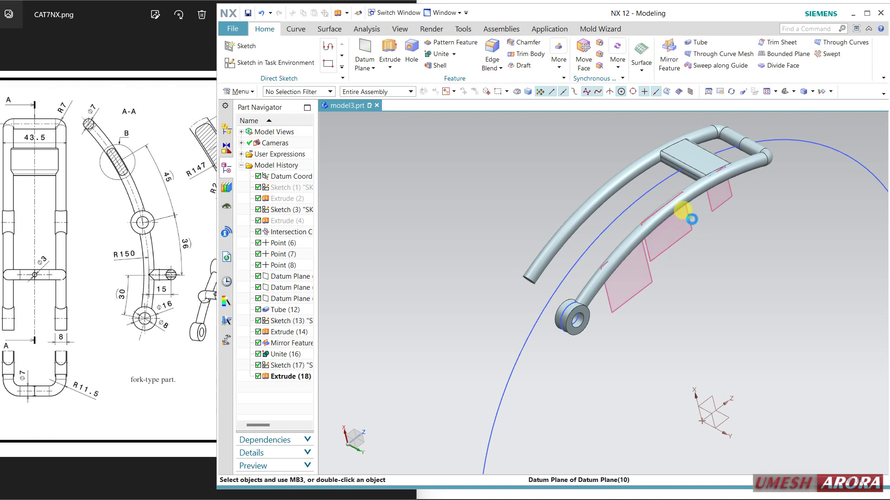
left_click(691, 220)
left_click(722, 203)
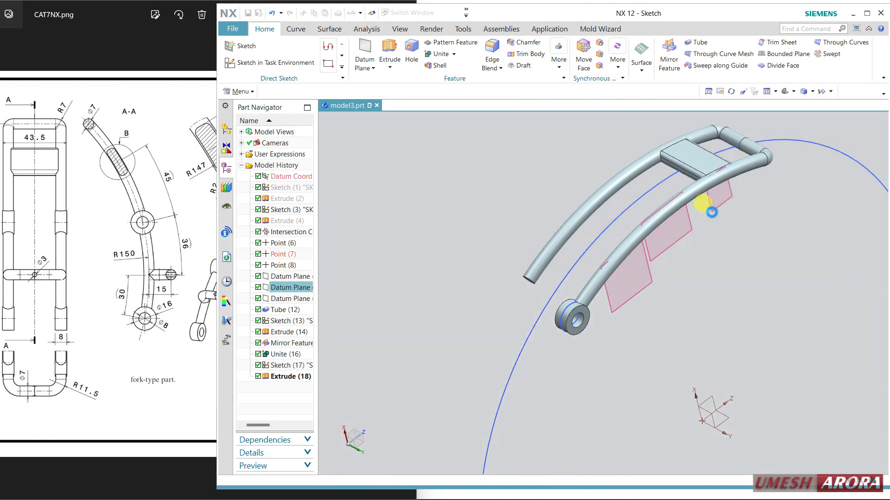
left_click(303, 153)
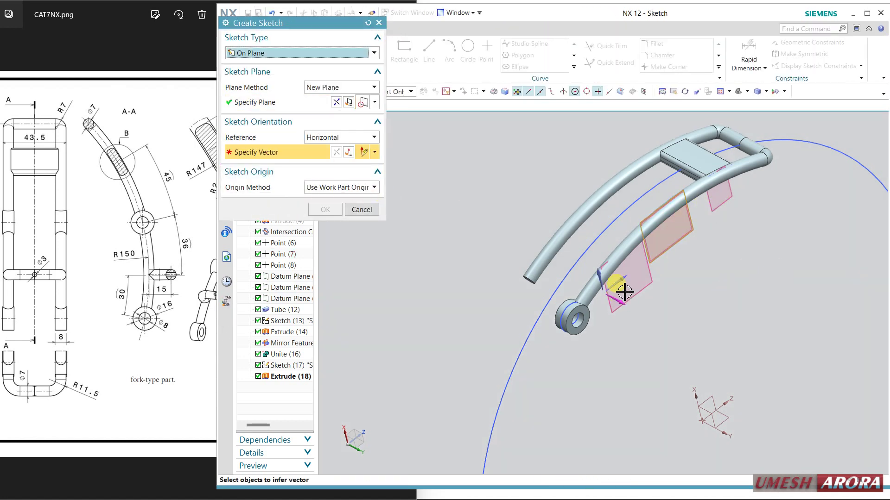
left_click(618, 280)
middle_click(700, 310)
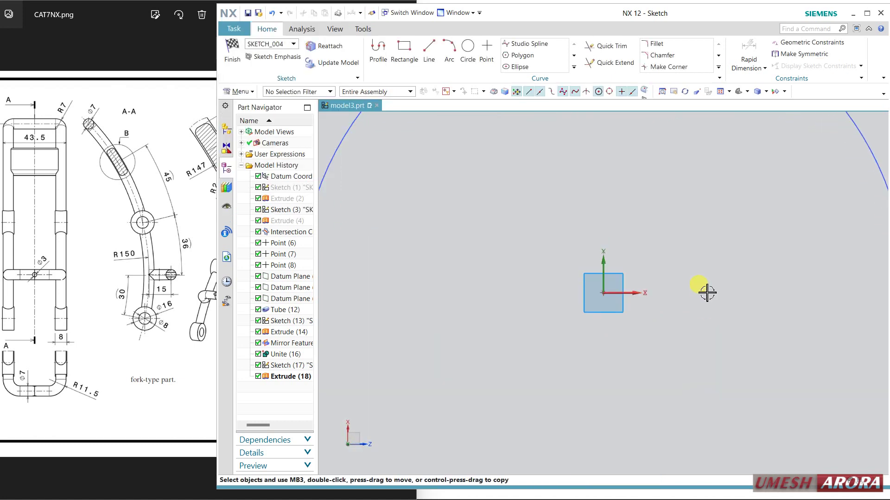
scroll(641, 278, "down", 3)
scroll(596, 141, "up", 2)
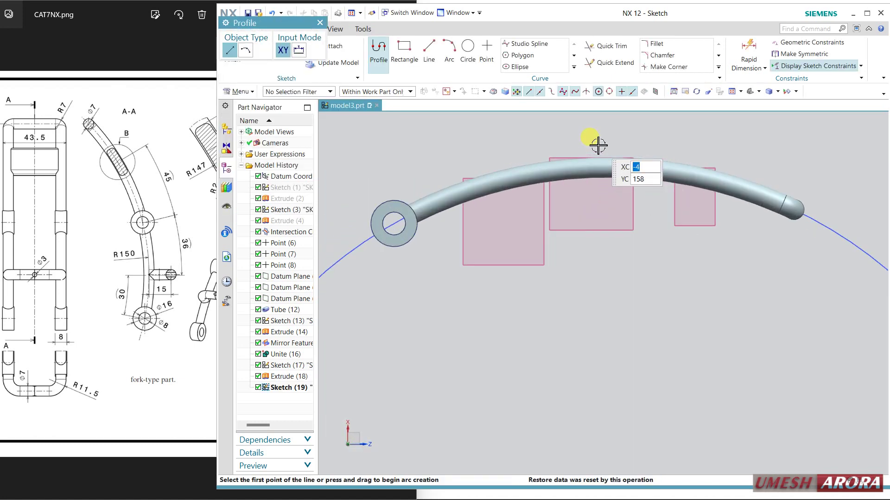
- Show the model in wireframe and sketch concentric 16 mm and 8 mm diameter circles at the middle datum plane's point on the arc
right_click_drag(608, 141, 615, 149)
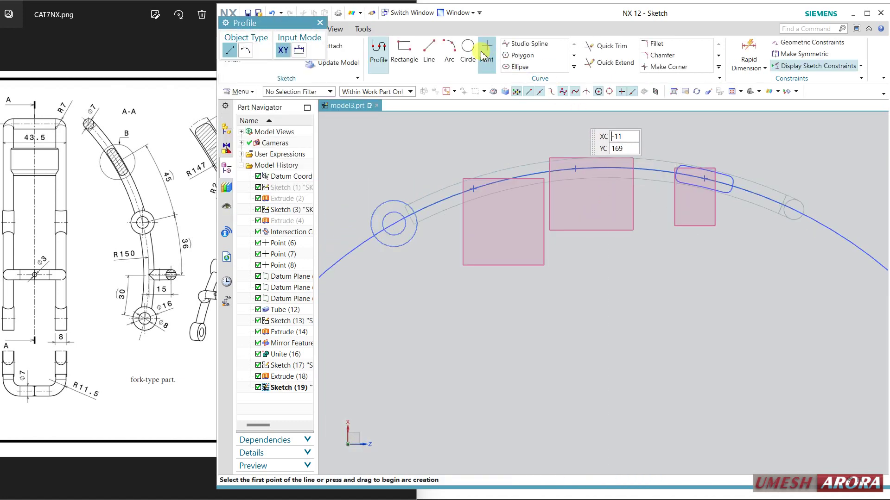
left_click(468, 47)
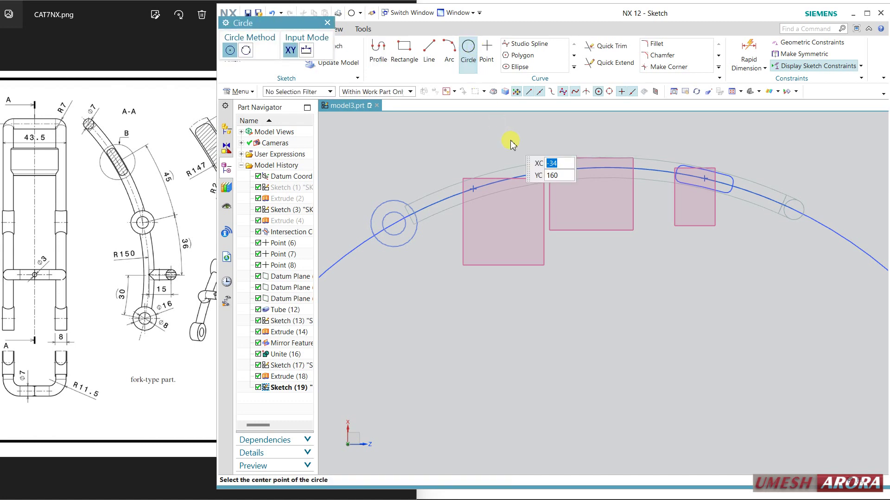
left_click(576, 169)
left_click(613, 175)
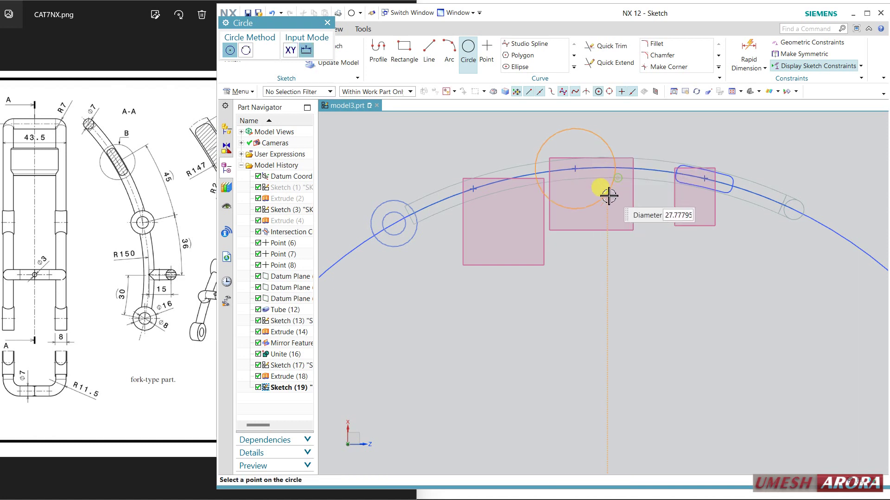
type("16")
key("Return")
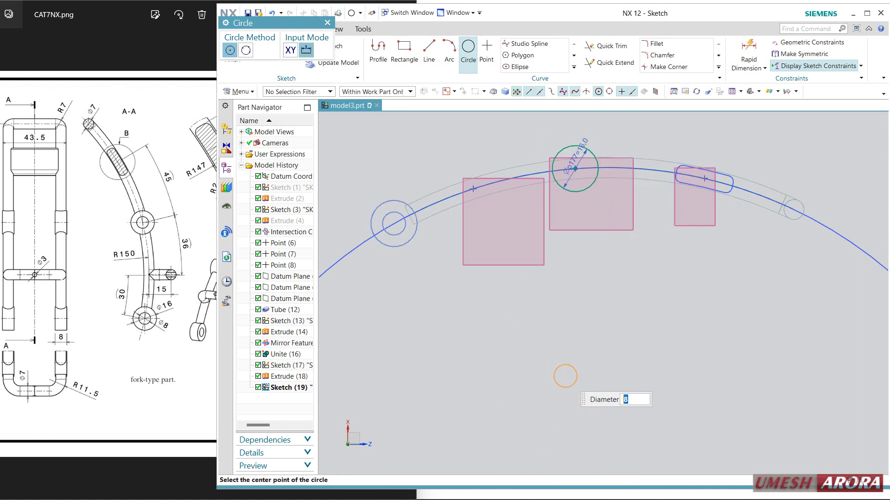
left_click(576, 169)
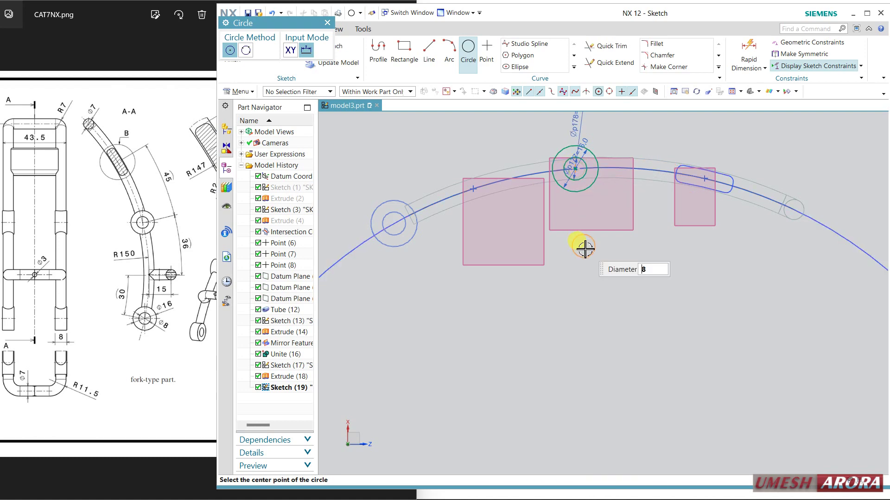
key("Escape")
left_click(232, 51)
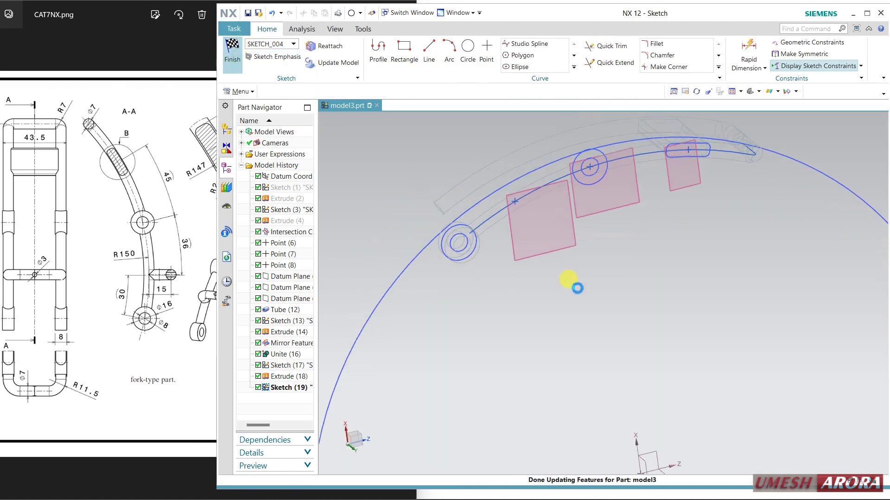
- Finish the sketch and extrude its outer 16 mm circle with a symmetric value of 4 mm, united with the fork body
right_click(732, 318)
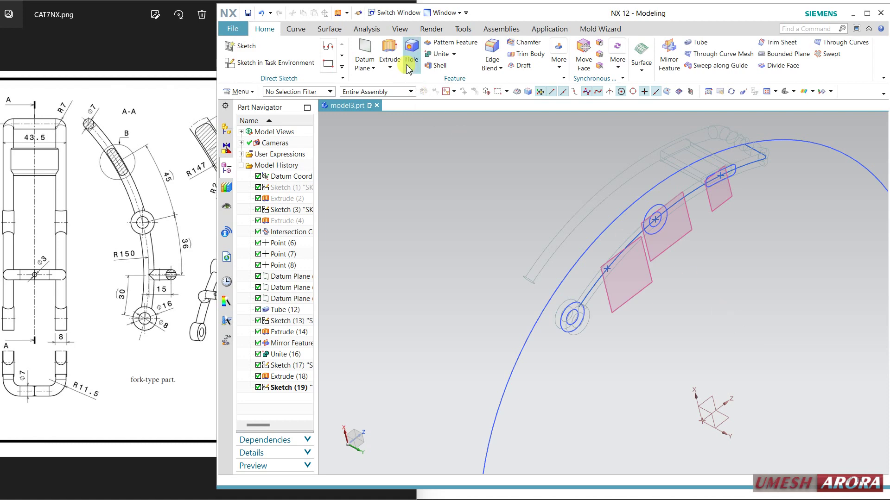
left_click(390, 50)
scroll(654, 209, "up", 3)
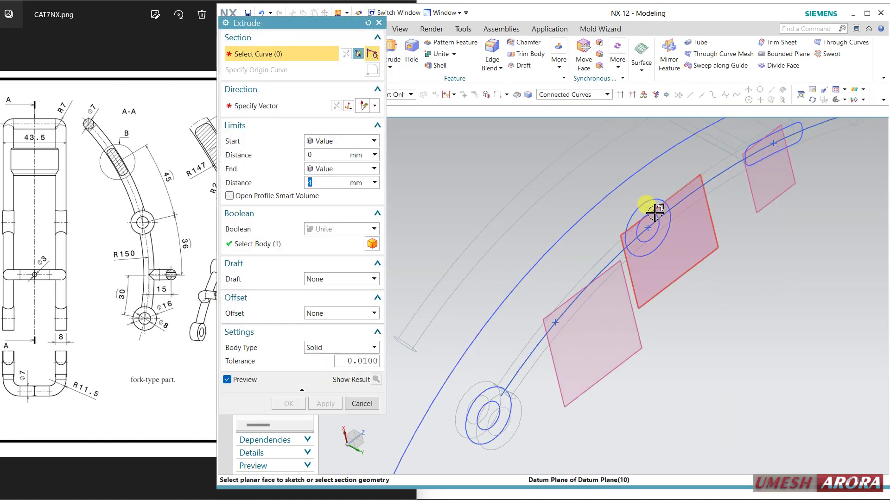
left_click(653, 215)
left_click(640, 206)
right_click_drag(431, 194, 430, 188)
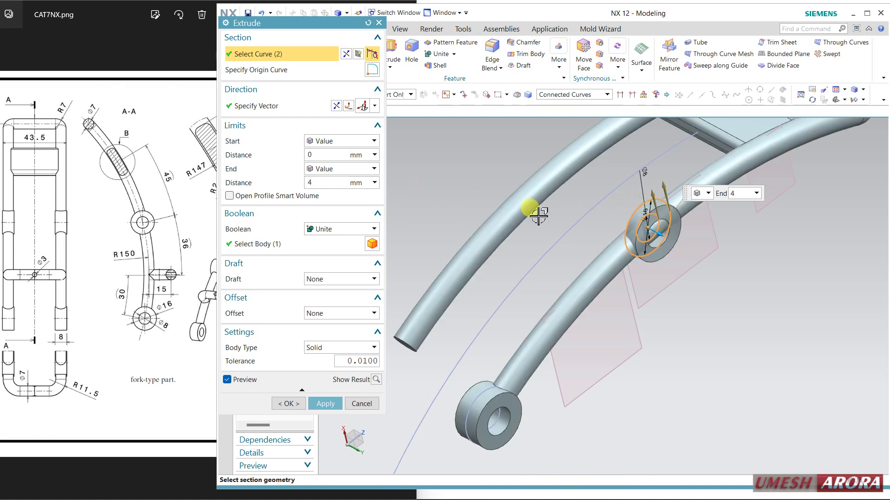
left_click(641, 224, "shift")
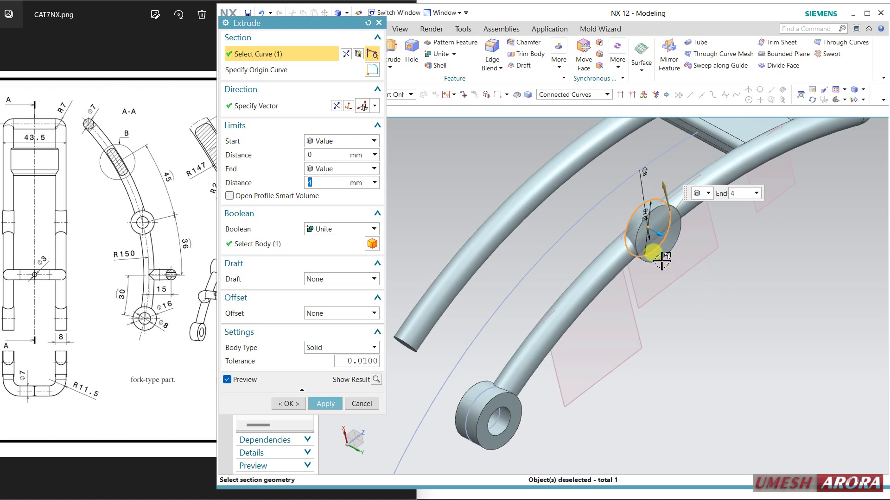
left_click(352, 170)
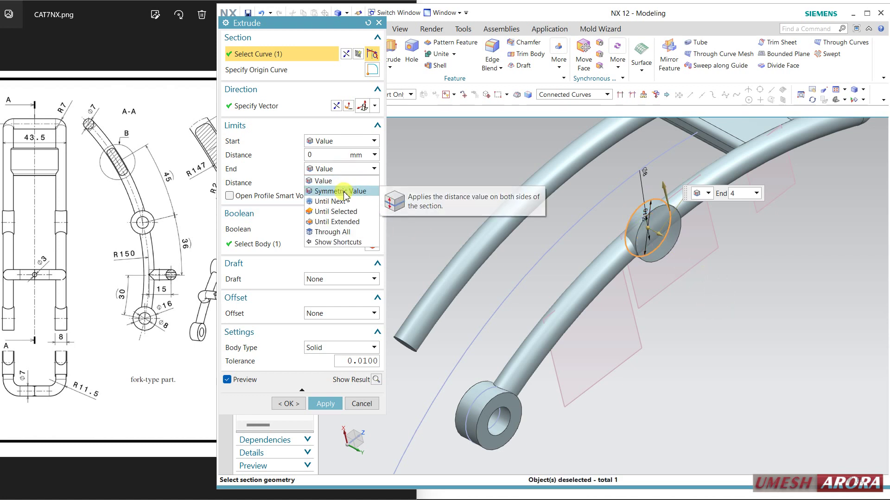
left_click(340, 192)
left_click(326, 375)
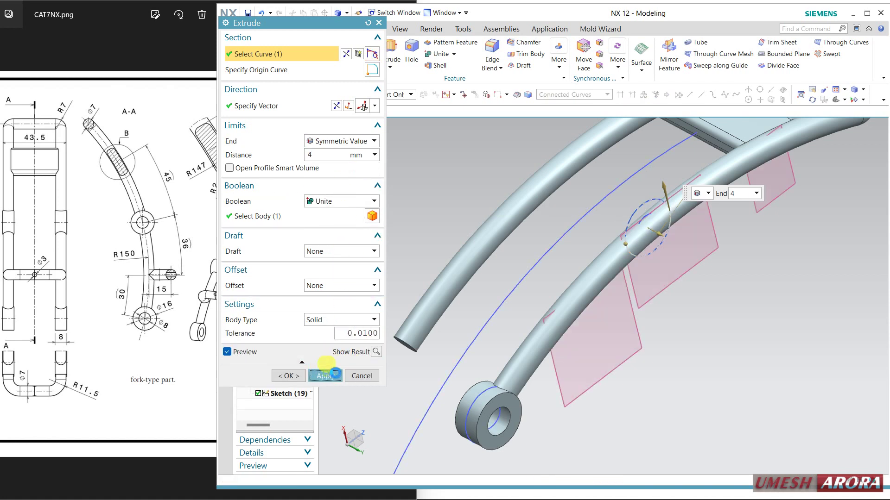
- Extrude the inner 8 mm circle with a symmetric value of 4 mm, subtracting it from the body to bore the middle boss
right_click(706, 330)
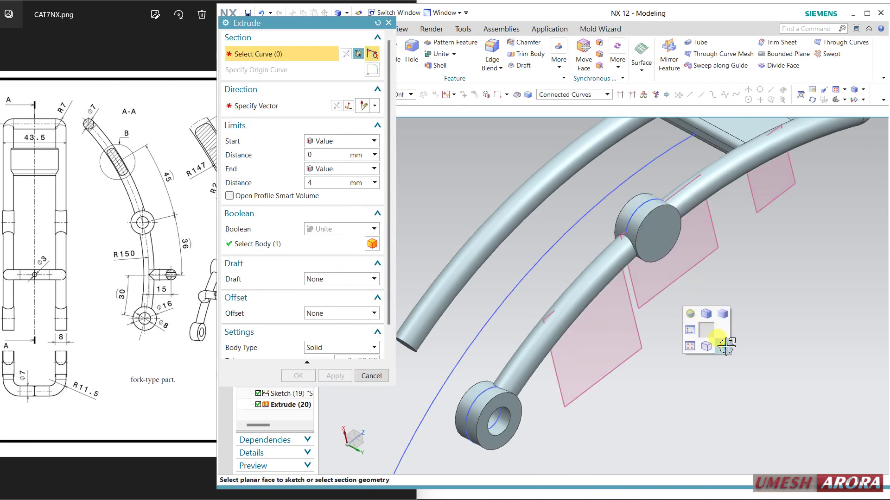
left_click(726, 345)
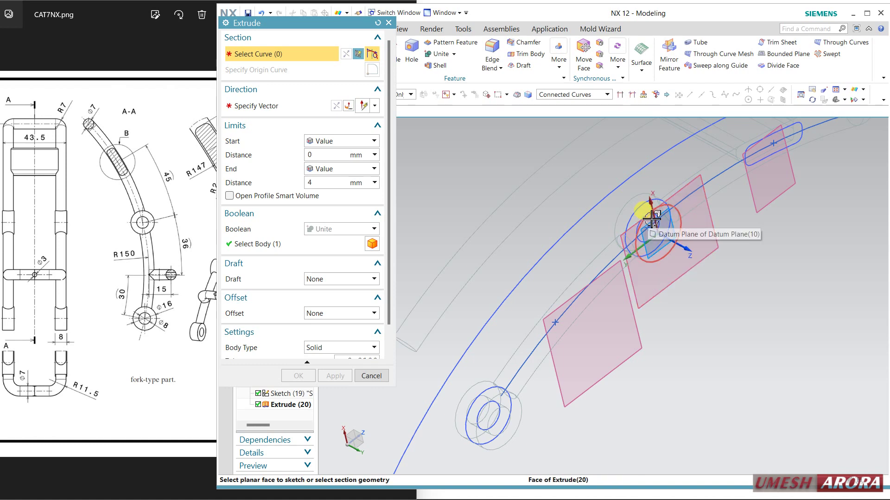
left_click(651, 214)
right_click(703, 314)
left_click(685, 314)
left_click(341, 229)
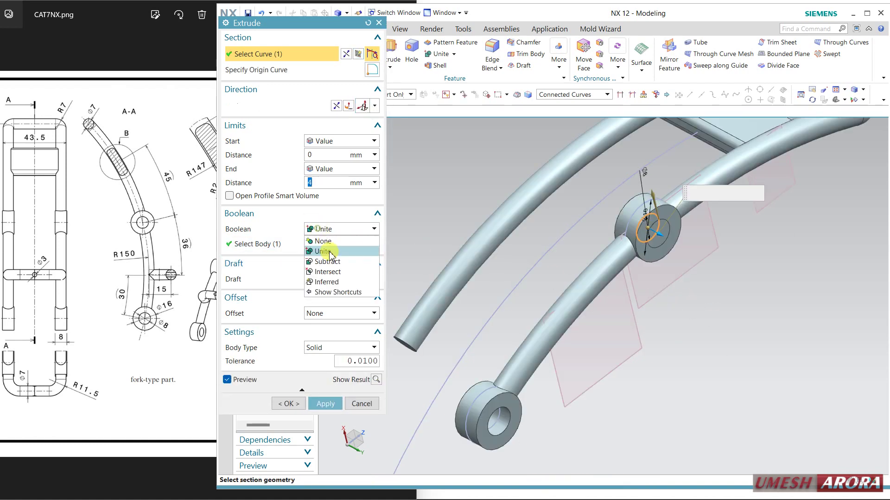
left_click(325, 242)
left_click(338, 170)
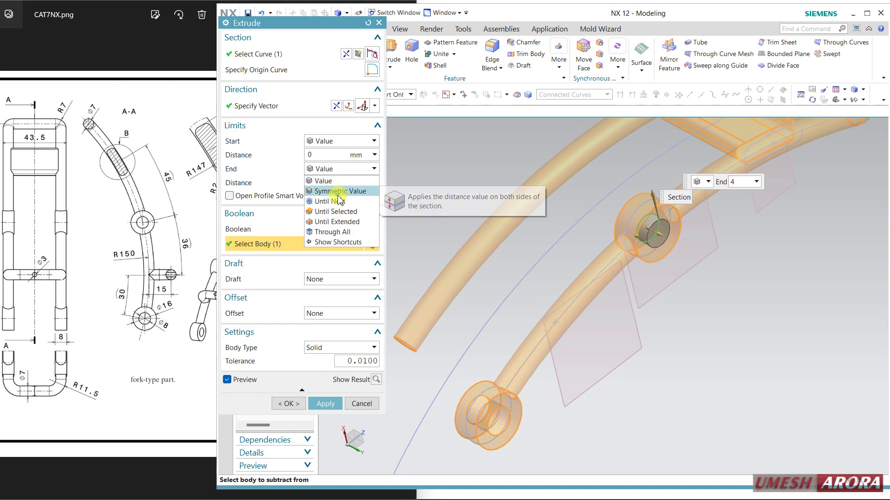
left_click(337, 193)
left_click(302, 379)
- Mirror the end boss extrude and the middle boss's sketch and two extrudes across the datum coordinate system's XZ plane
middle_click_drag(389, 376, 721, 335)
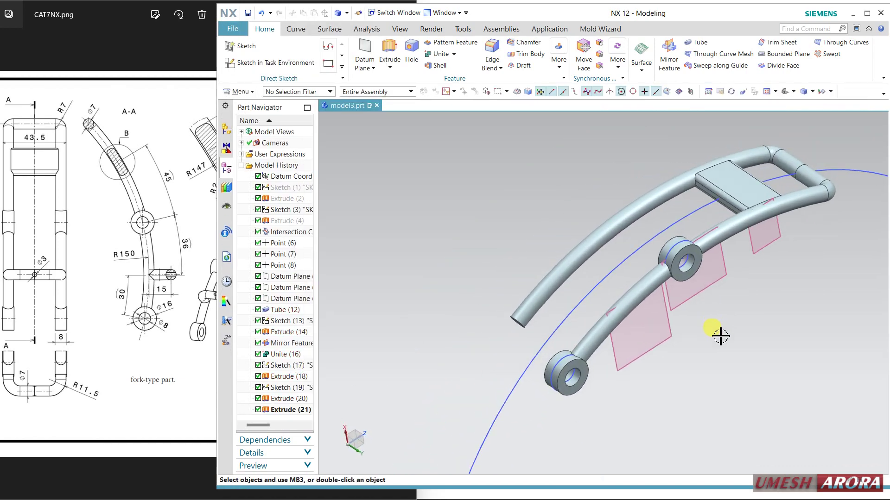
left_click(304, 411)
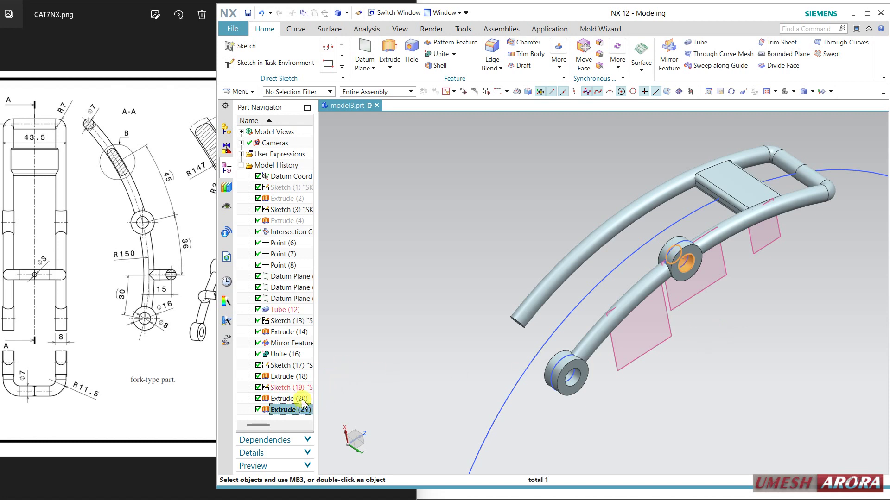
left_click(302, 400, "ctrl")
left_click(301, 377, "shift")
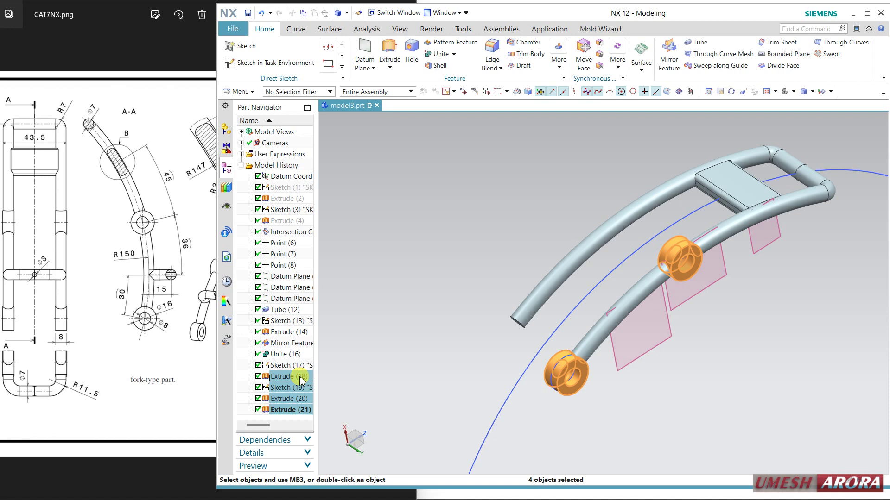
left_click(670, 56)
scroll(659, 347, "down", 4)
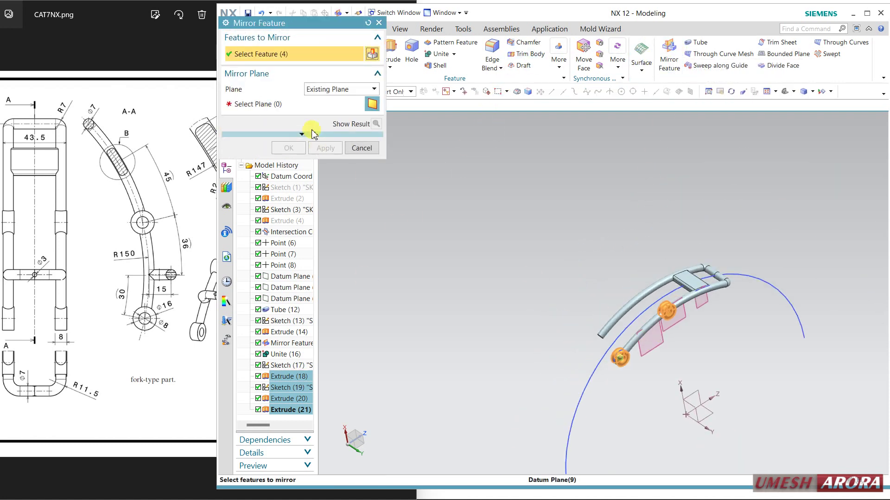
left_click(698, 393)
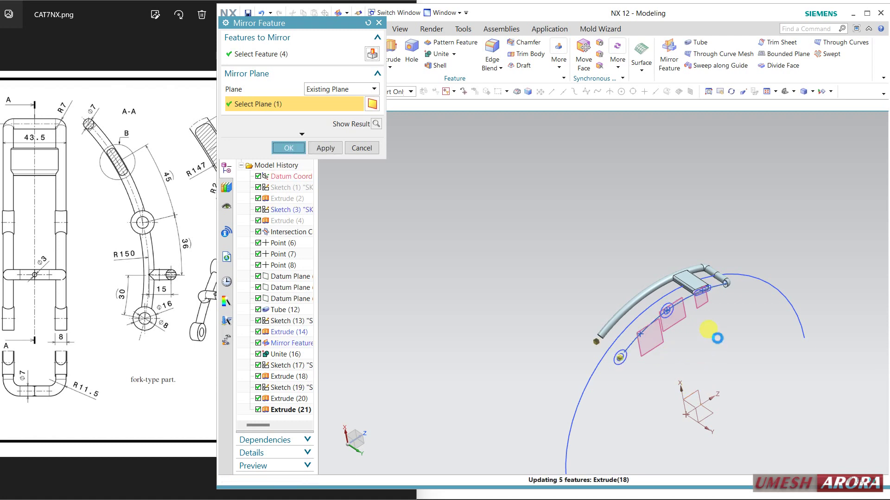
middle_click(718, 334)
- Hide the circle sketch on the middle boss
scroll(721, 341, "up", 4)
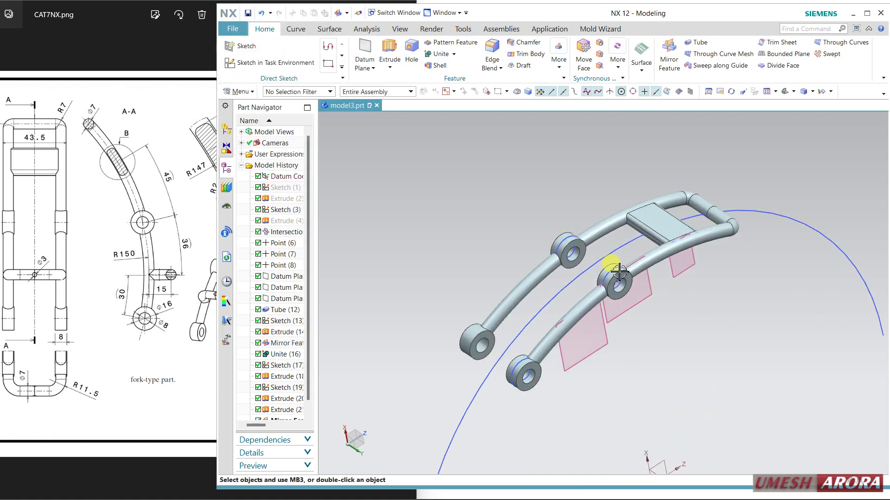
left_click(618, 271)
key("ctrl+b")
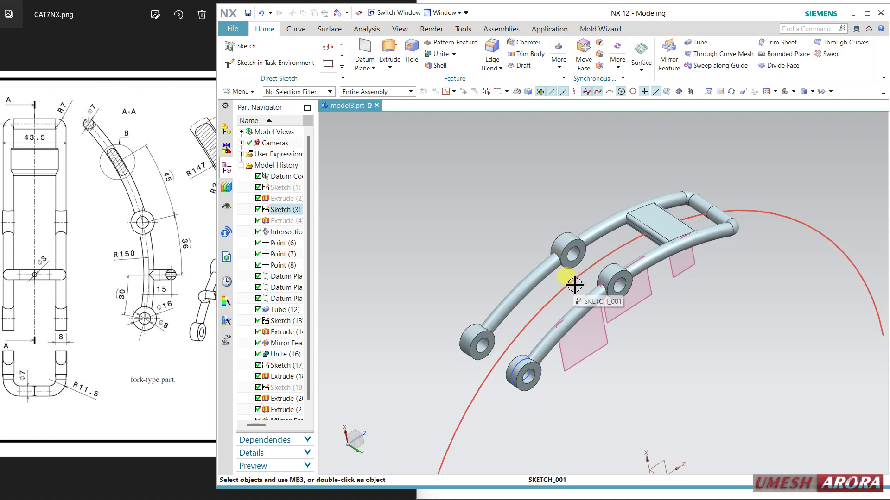
- Create a sketch on the datum plane nearest the open end of the arm, keeping the horizontal reference
middle_click_drag(612, 264, 690, 326)
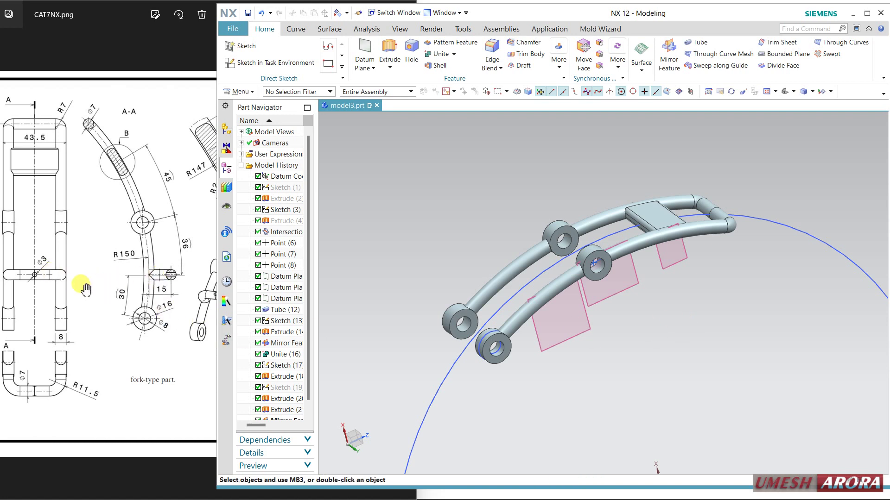
left_click(234, 62)
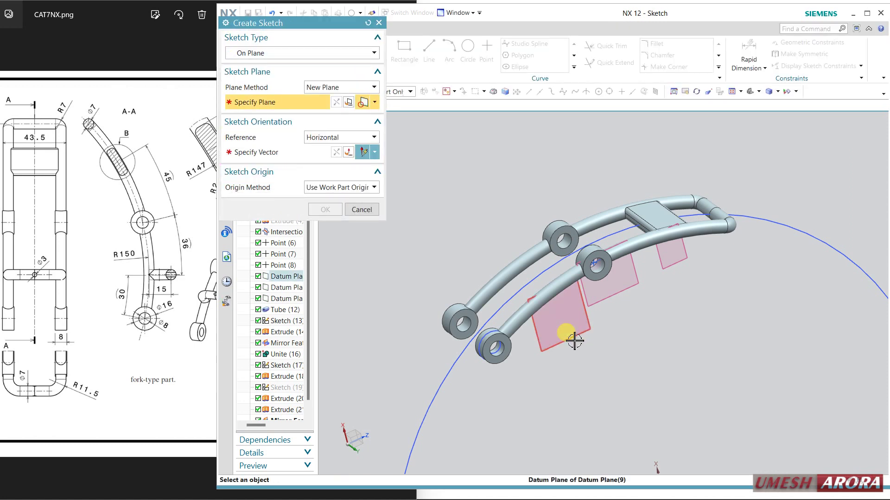
left_click(575, 340)
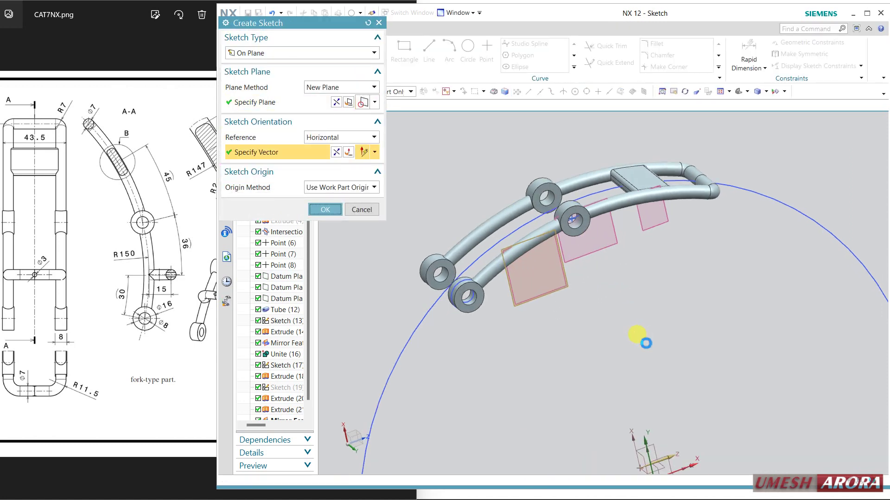
middle_click(647, 343)
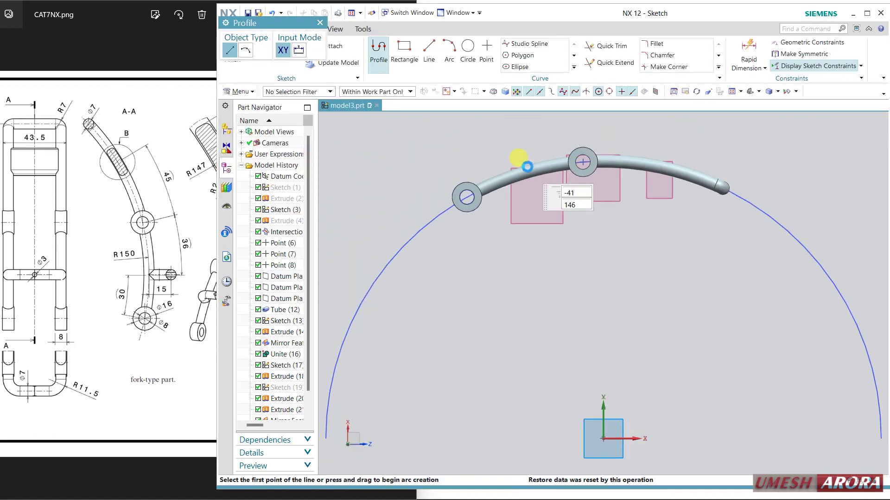
- Show the model in wireframe and sketch a 15 mm line outward from the plane's point, perpendicular to the arc
scroll(521, 160, "up", 3)
right_click_drag(513, 139, 528, 158)
left_click(527, 158)
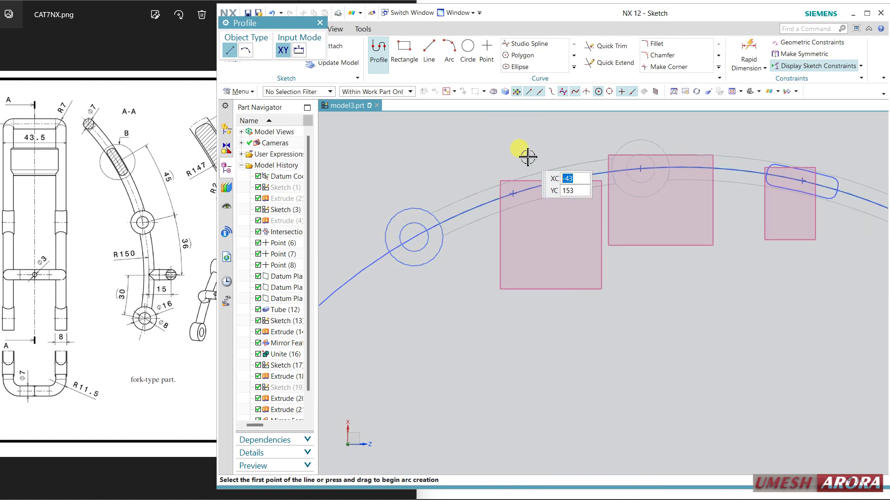
middle_click_drag(502, 234, 503, 302, "shift")
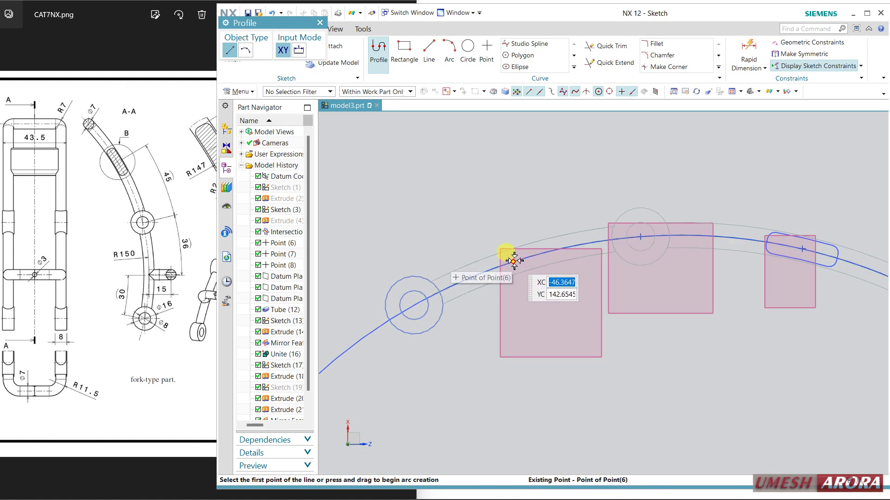
left_click(513, 261)
left_click(549, 270)
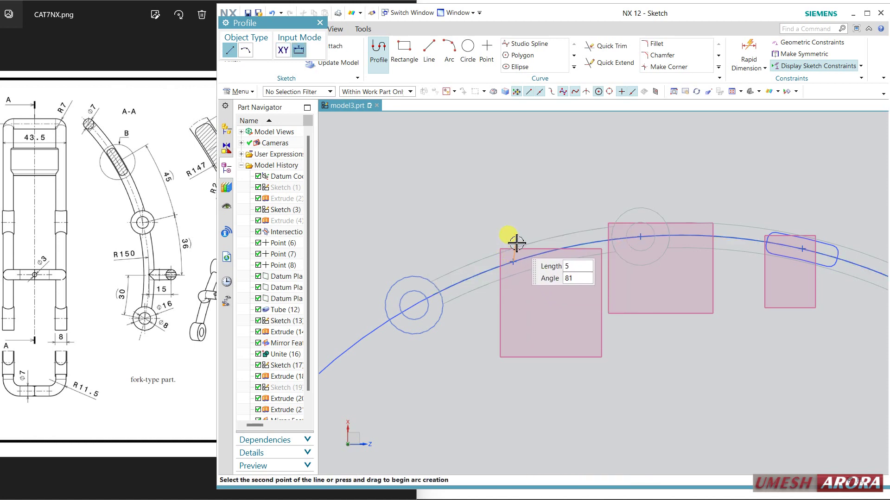
left_click(499, 209)
key("Escape")
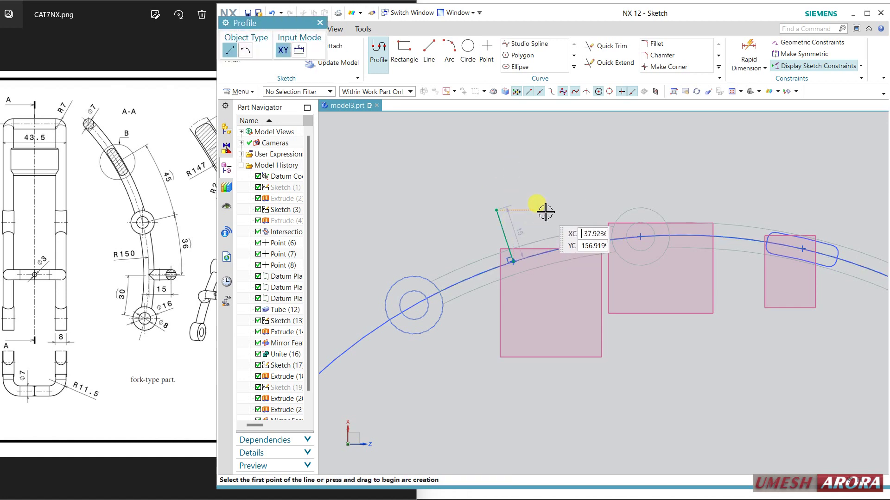
key("Escape")
- Check the line's length dimension and finish the sketch
double_click(513, 221)
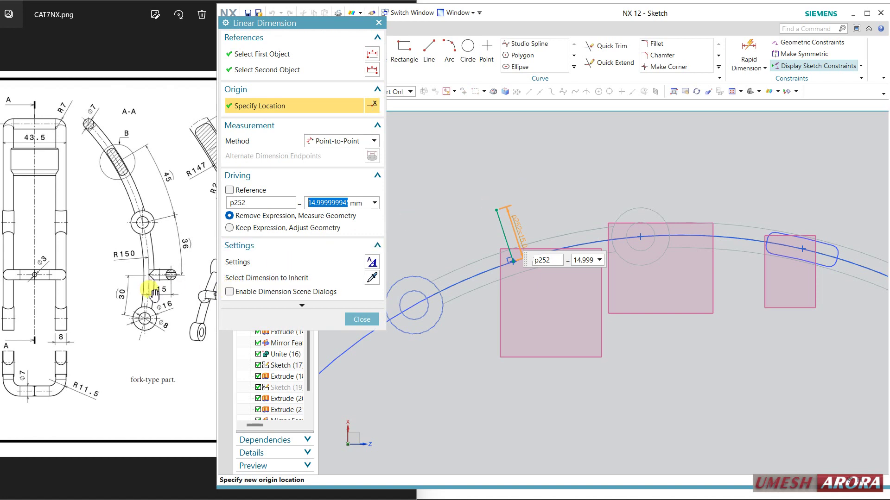
left_click(356, 319)
left_click(234, 48)
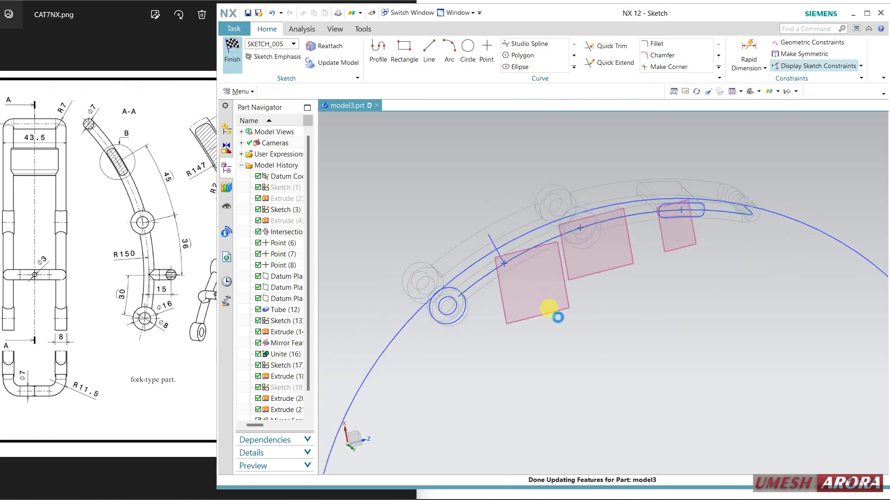
- Return the model to shaded display and hide the large arc sketch
right_click(675, 351)
left_click(669, 362)
mouse_move(669, 357)
middle_mouse_down()
mouse_move(641, 324)
mouse_move(667, 340)
mouse_move(658, 347)
middle_mouse_up()
left_click(616, 248)
key("ctrl+b")
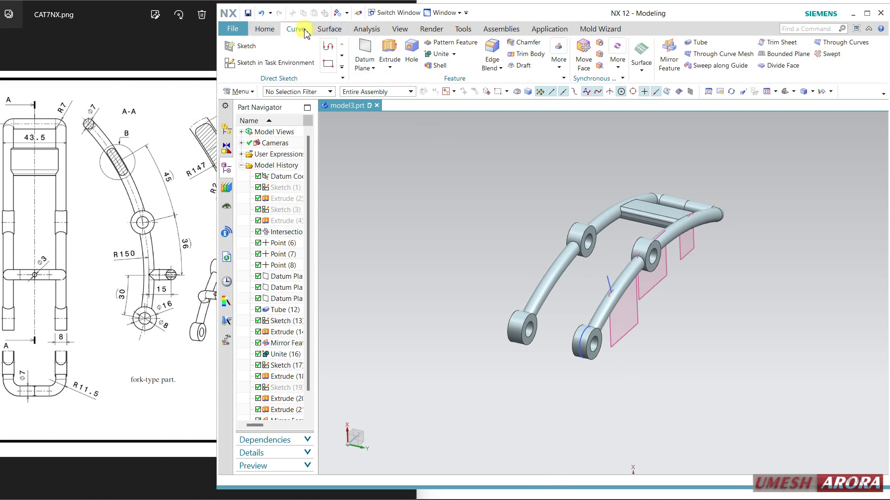
- Start an associative line from the outer end of the 15 mm sketch line, directed along YC and extended toward the opposite arm
left_click(296, 29)
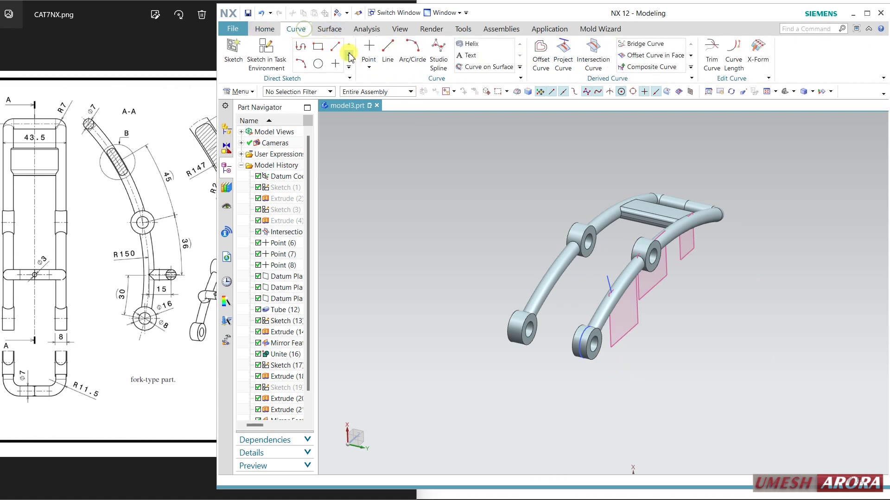
left_click(603, 276)
middle_click_drag(545, 264, 576, 225)
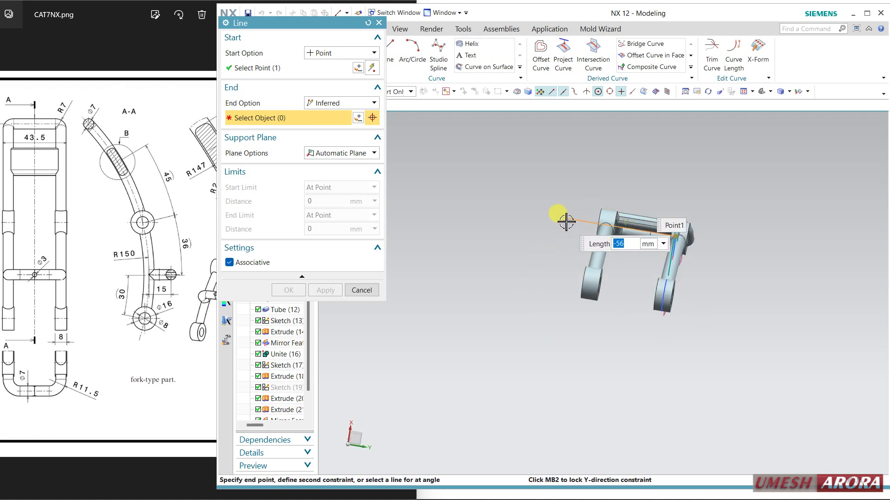
scroll(565, 222, "up", 2)
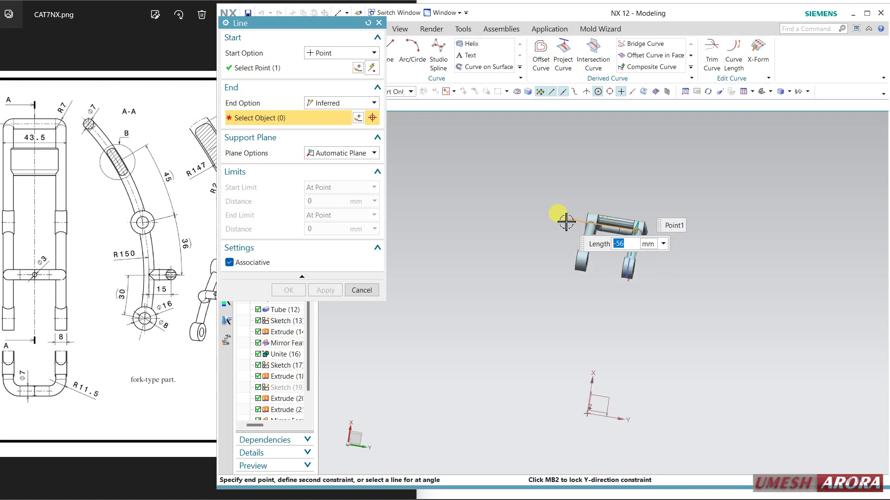
left_click(342, 103)
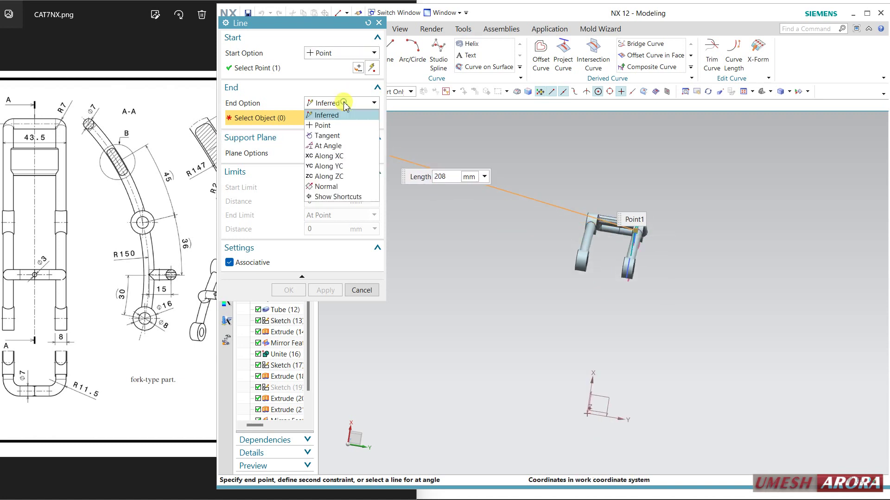
left_click(342, 166)
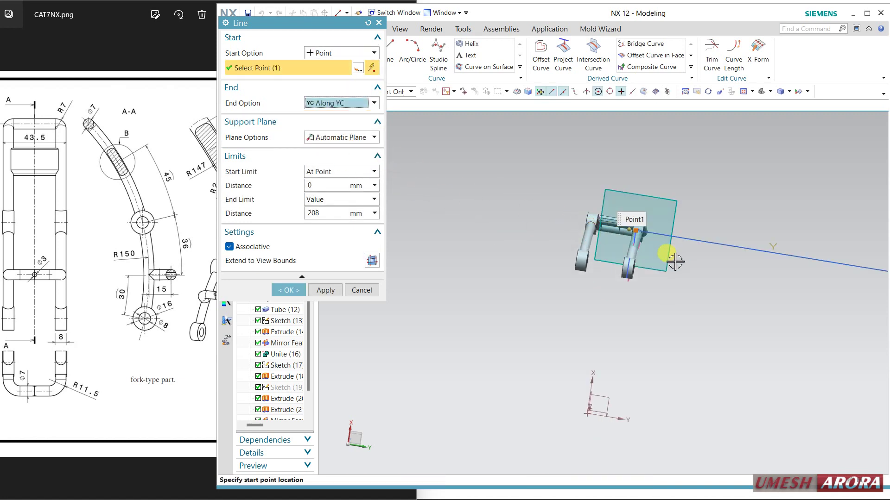
middle_click_drag(654, 273, 652, 278)
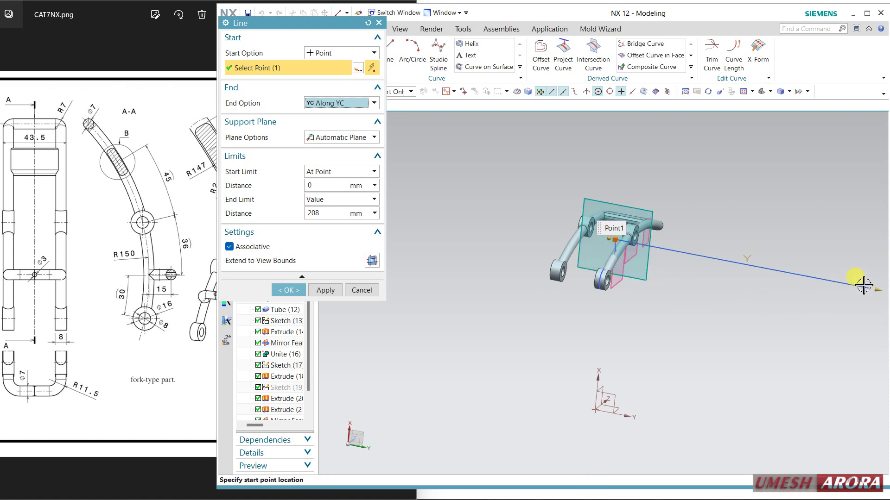
left_click_drag(880, 290, 593, 278)
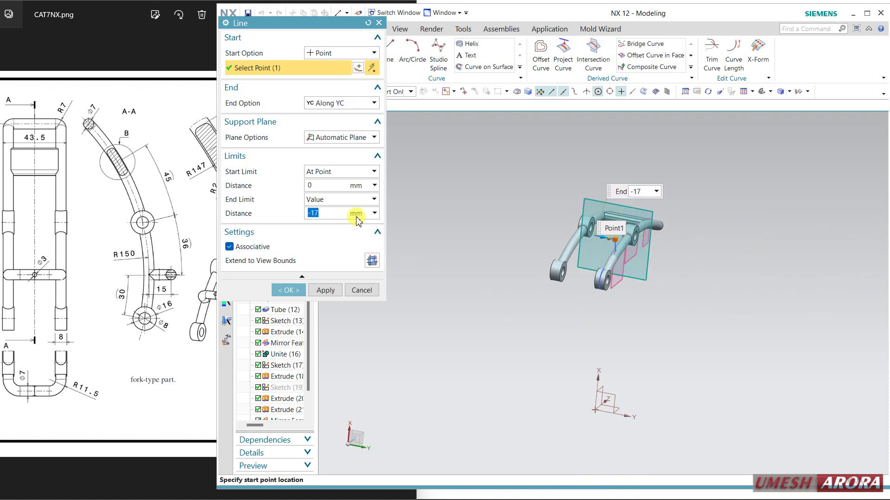
- Set the line's end limit to Until Selected, using the XZ plane of the datum coordinate system, and create the line
left_click(351, 200)
left_click(344, 218)
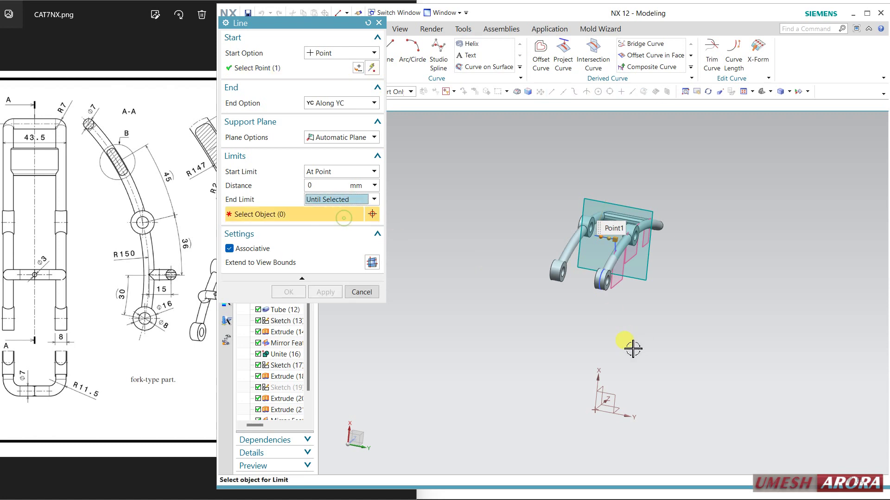
left_click(608, 387)
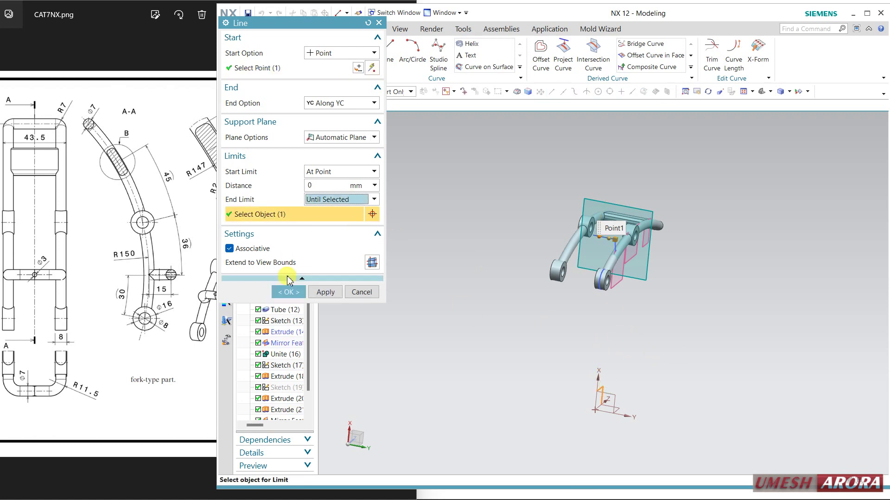
middle_click_drag(550, 312, 533, 297)
scroll(591, 269, "up", 3)
scroll(591, 270, "up", 1)
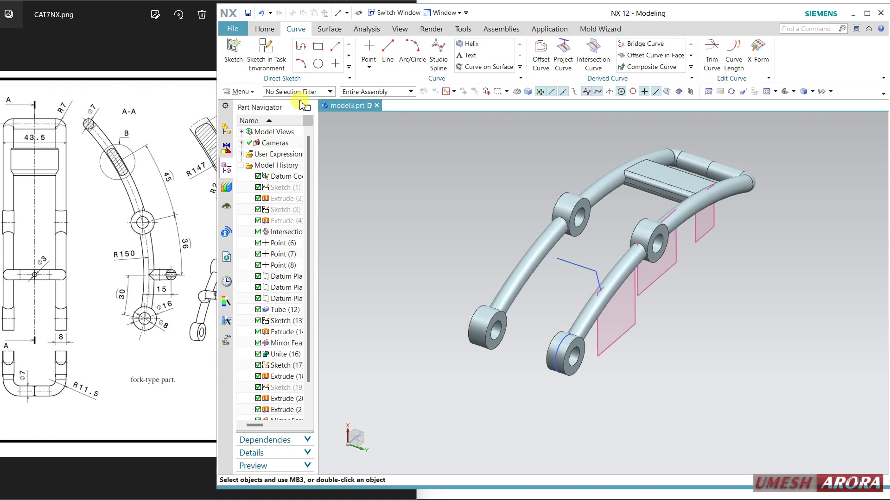
- Create an associative circular blend curve of 8 mm radius between the YC line and the 15 mm sketch line, using a vector cylinder direction
left_click(253, 92)
mouse_move(252, 138)
mouse_move(359, 211)
left_click(452, 260)
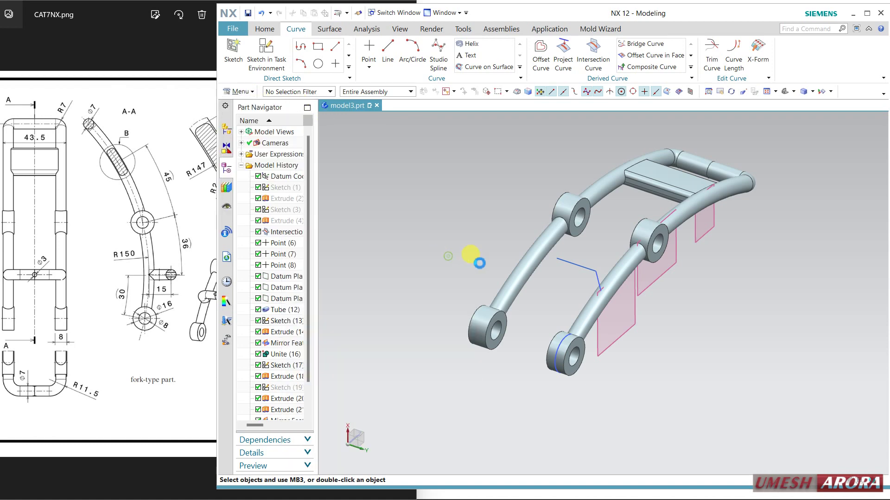
scroll(570, 277, "up", 3)
left_click(585, 267)
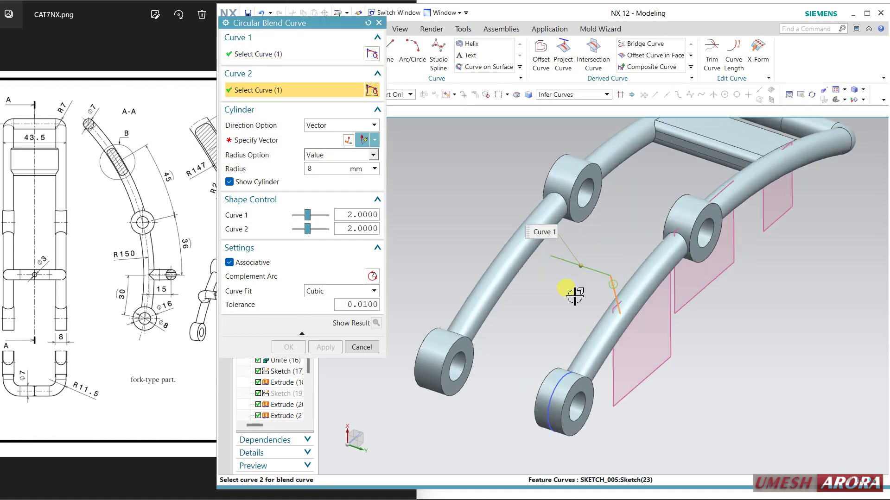
middle_click(431, 234)
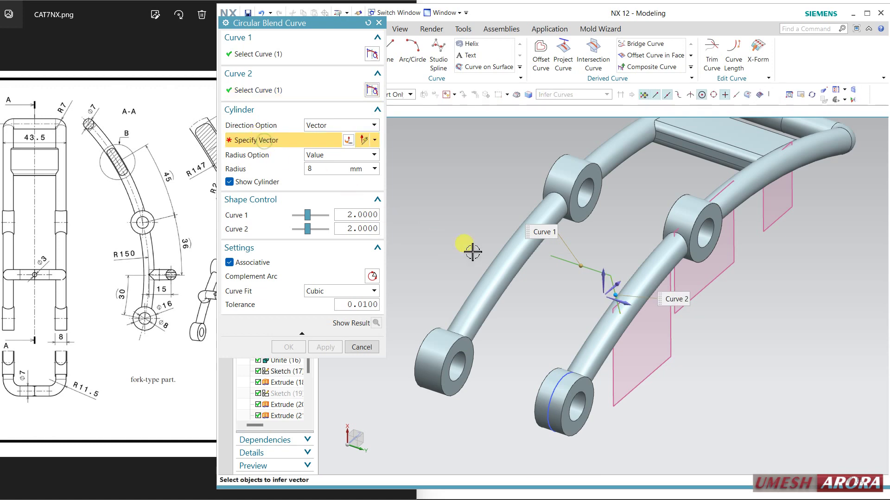
left_click(620, 284)
middle_click_drag(556, 264, 509, 222)
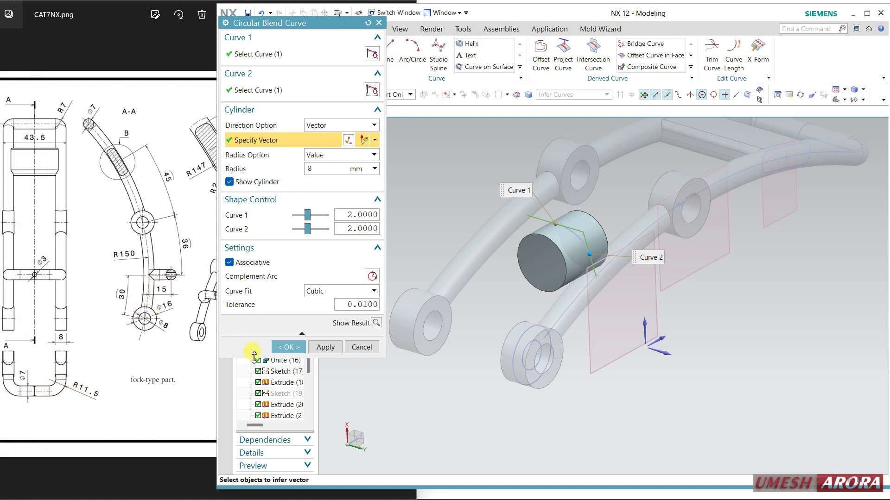
left_click(280, 347)
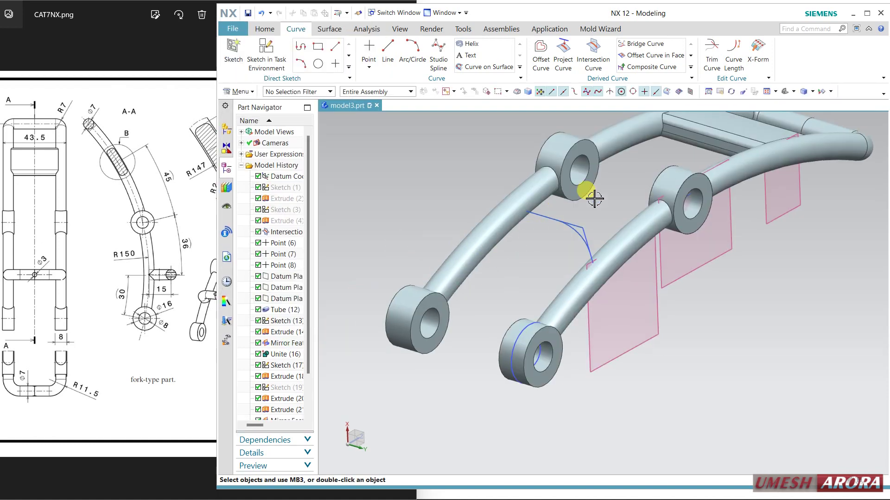
- Trim the YC line and the 15 mm sketch line back to the blend curve, removing the corner portions
left_click(712, 53)
scroll(549, 214, "up", 3)
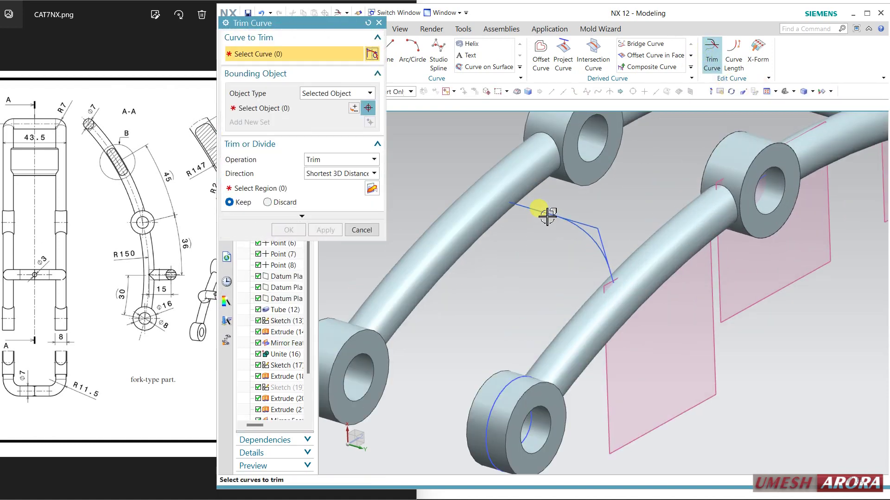
left_click(549, 211)
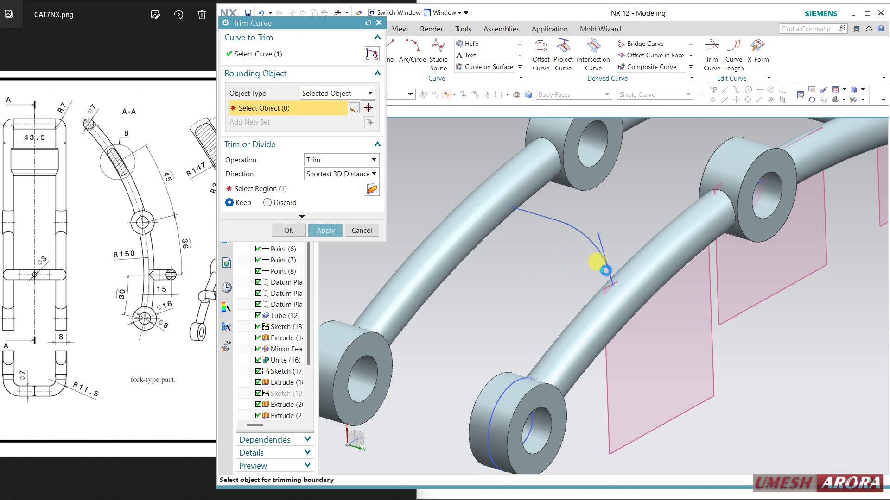
left_click(610, 280)
middle_click(610, 280)
scroll(612, 281, "up", 2)
left_click(608, 278)
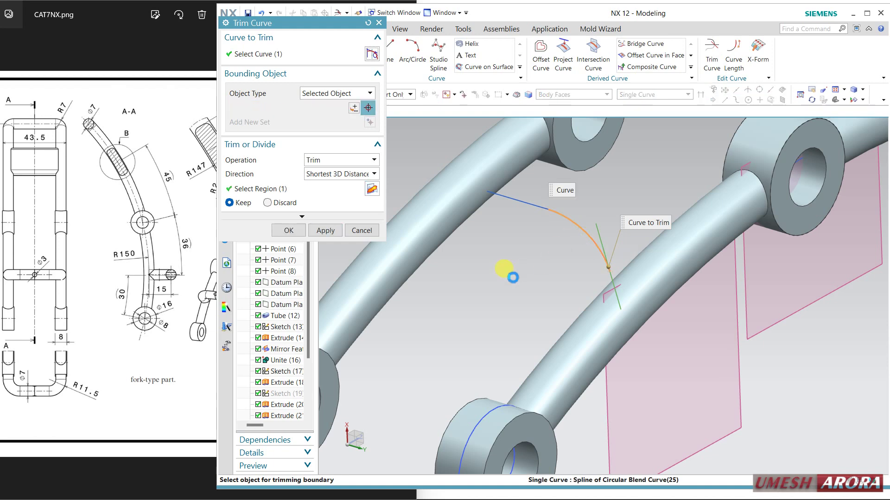
scroll(513, 278, "down", 2)
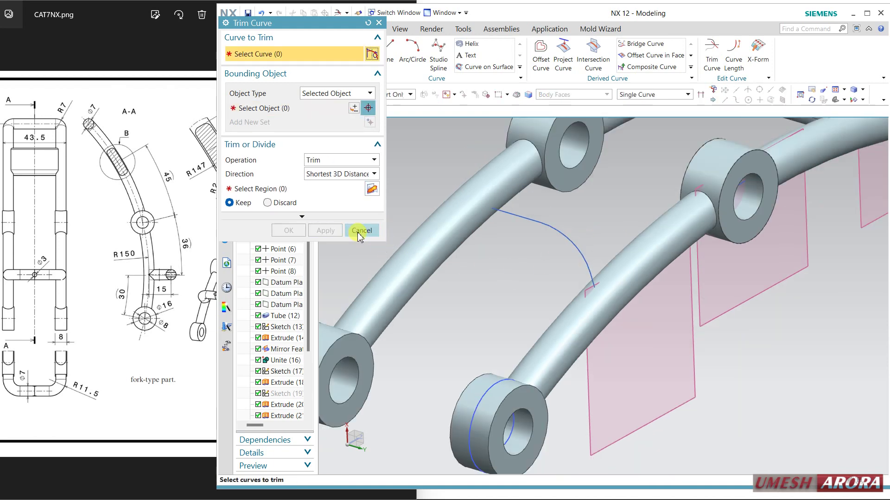
left_click(362, 230)
- Create a single-segment tube of 7 mm outer and 0 mm inner diameter along the blended path, united with the body
left_click(263, 29)
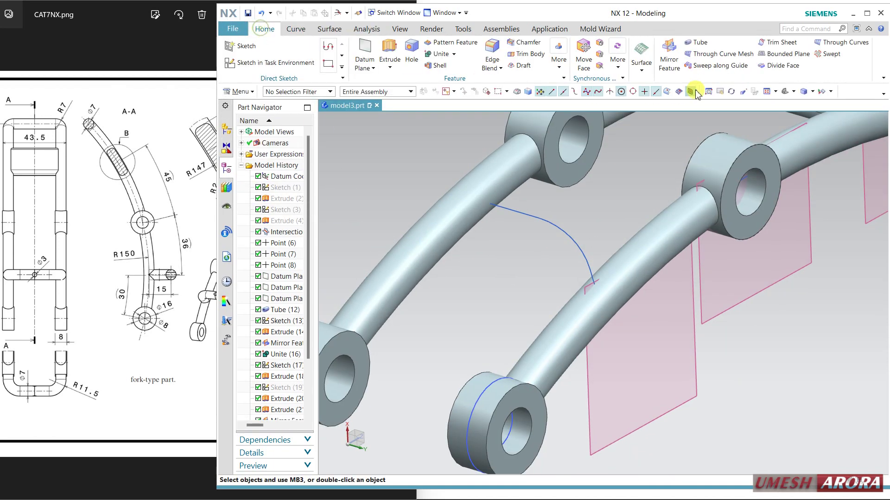
left_click(697, 42)
left_click(526, 214)
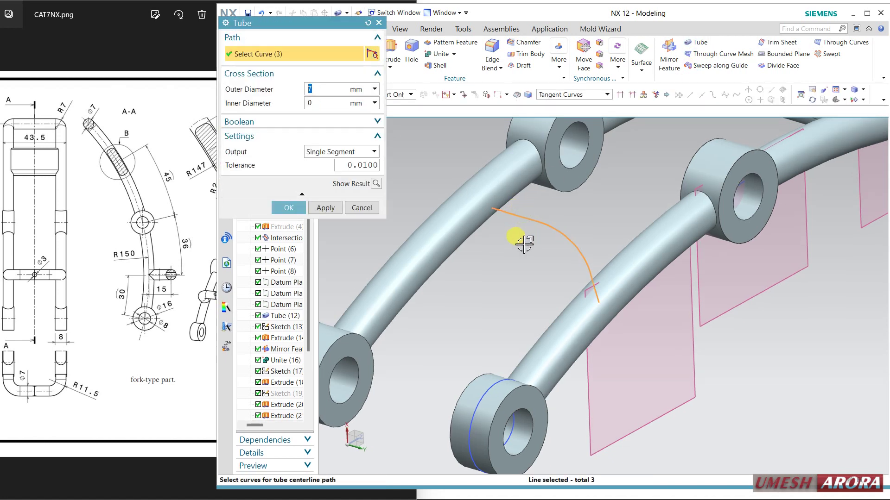
left_click(374, 184)
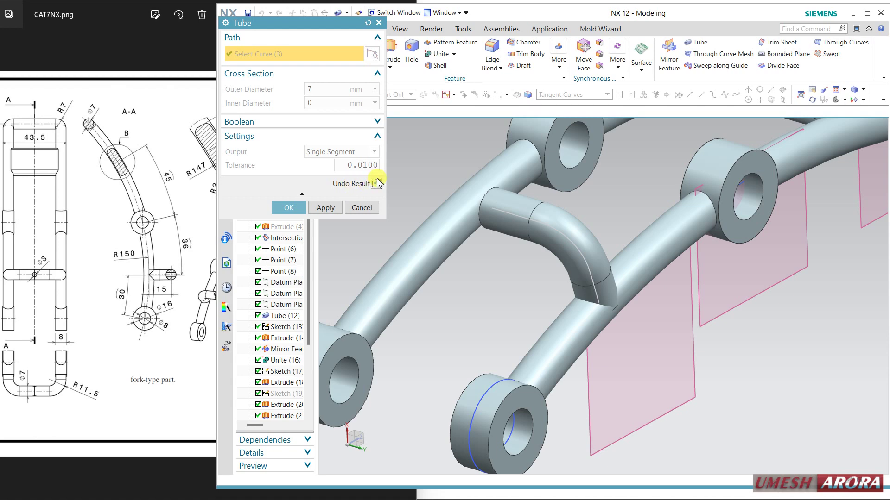
left_click(376, 184)
left_click(376, 121)
left_click(325, 137)
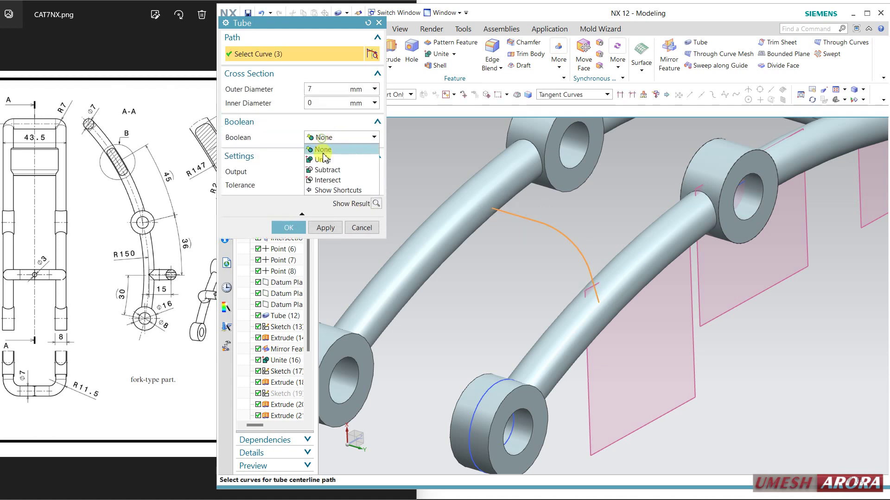
left_click(323, 159)
left_click(288, 227)
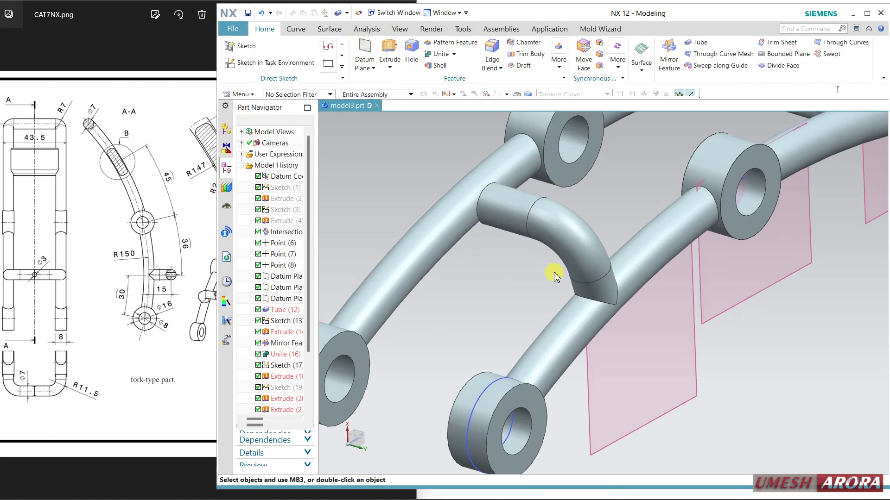
- Mirror the new cross-rod tube about the XZ plane of the datum coordinate system to complete the rod between the arms
scroll(547, 275, "down", 5)
left_click(550, 258)
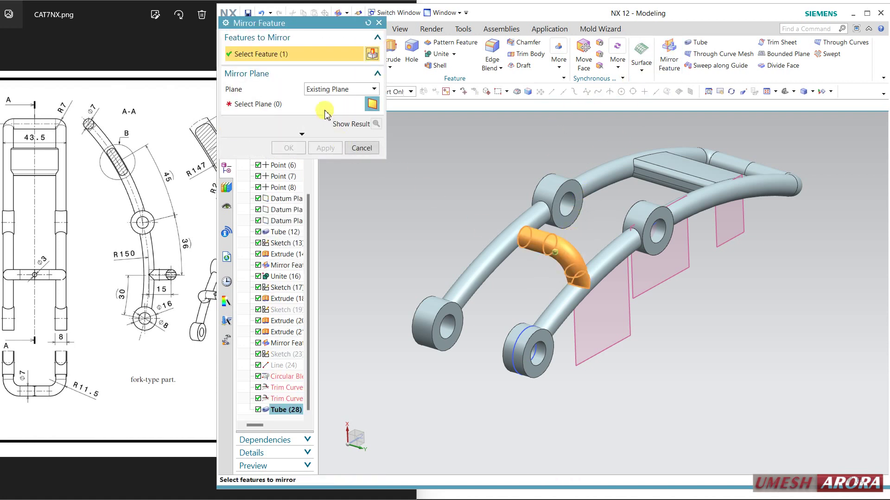
left_click(325, 111)
scroll(671, 343, "down", 3)
left_click(663, 412)
middle_click(722, 334)
- Hide the three datum planes, the datum coordinate system and the leftover sketch curves around the part
middle_click_drag(681, 333, 683, 368)
scroll(653, 275, "up", 3)
left_click(618, 223)
key("ctrl+b")
left_click(602, 279)
key("ctrl+b")
left_click(585, 345)
key("ctrl+b")
key("ctrl+b")
left_click(721, 371)
key("ctrl+b")
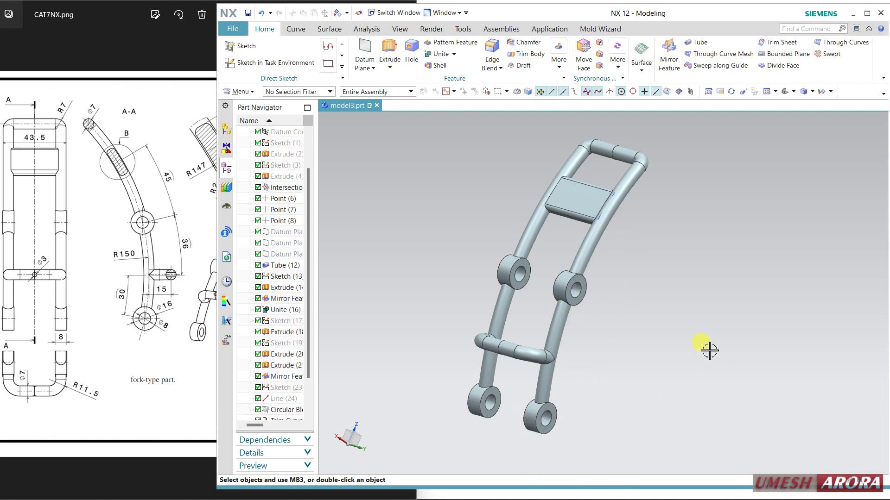
key("ctrl+b")
- Section the part with one plane in absolute Y orientation at offset 0 and view it squarely to compare with section A-A
left_click(400, 29)
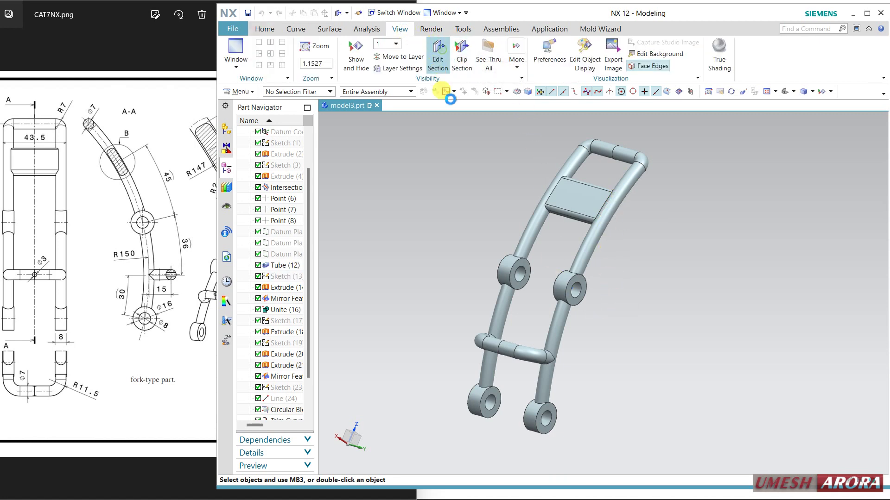
left_click(438, 56)
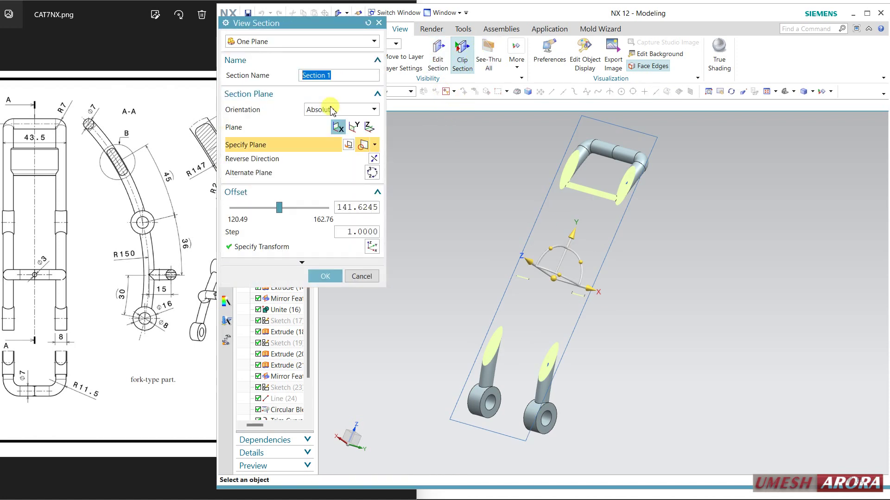
left_click(354, 126)
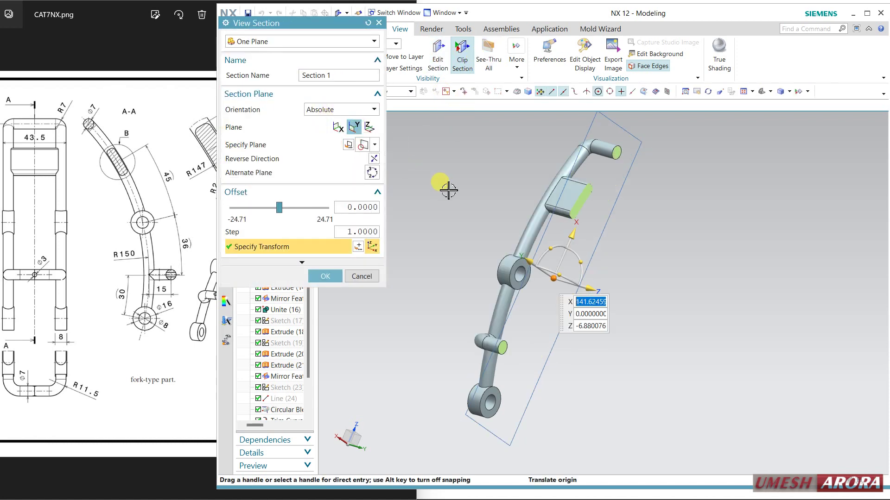
middle_click_drag(449, 192, 409, 163)
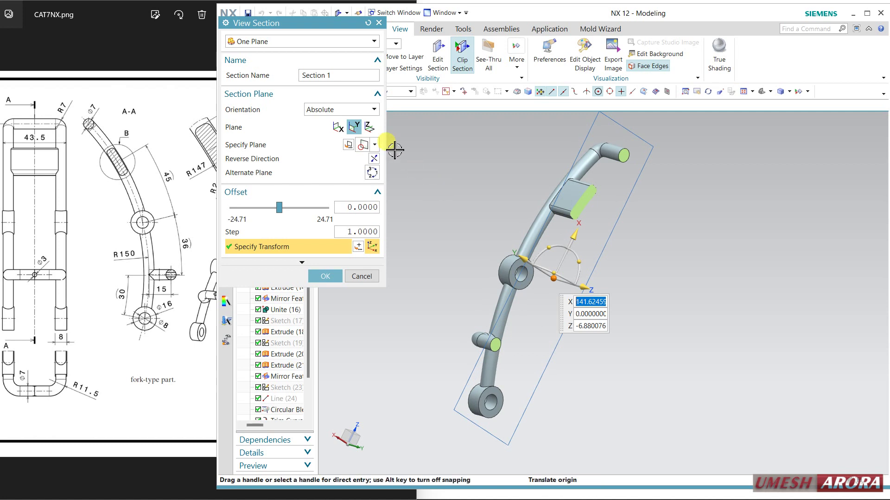
middle_click_drag(424, 197, 538, 200)
key("F8")
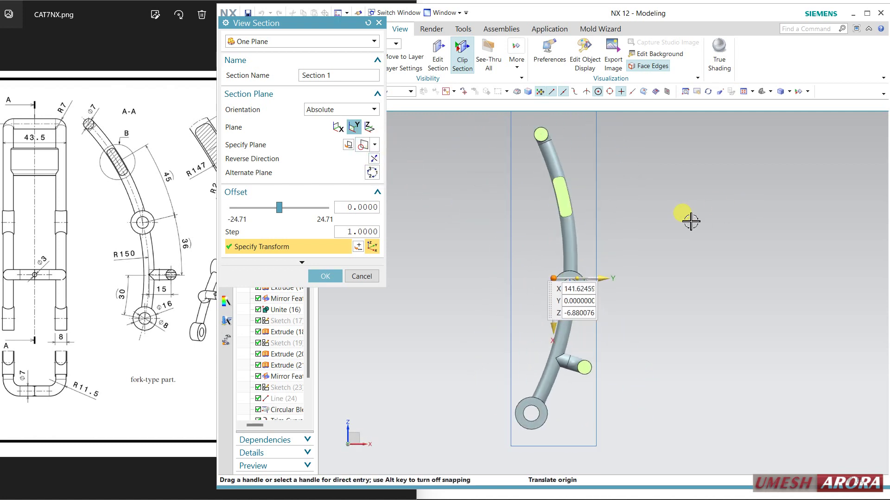
left_click(327, 276)
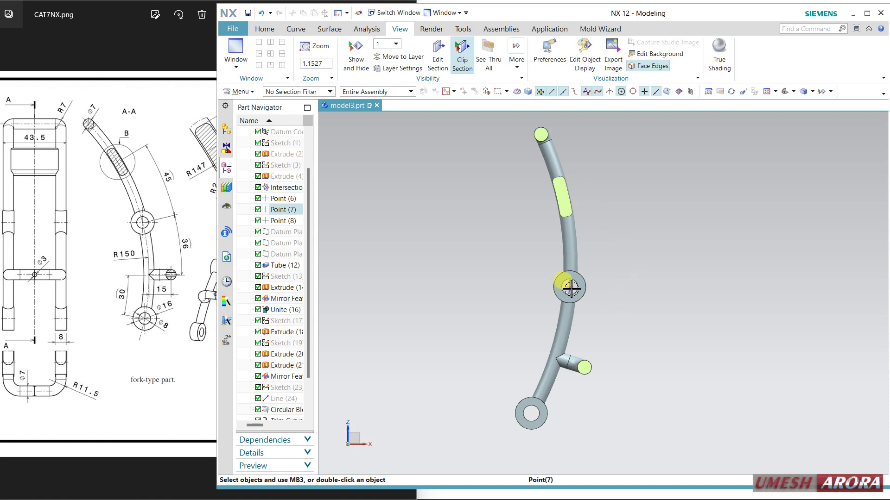
- Turn off section clipping and inspect the complete part in an angled view
middle_click_drag(630, 324, 618, 330)
left_click(458, 63)
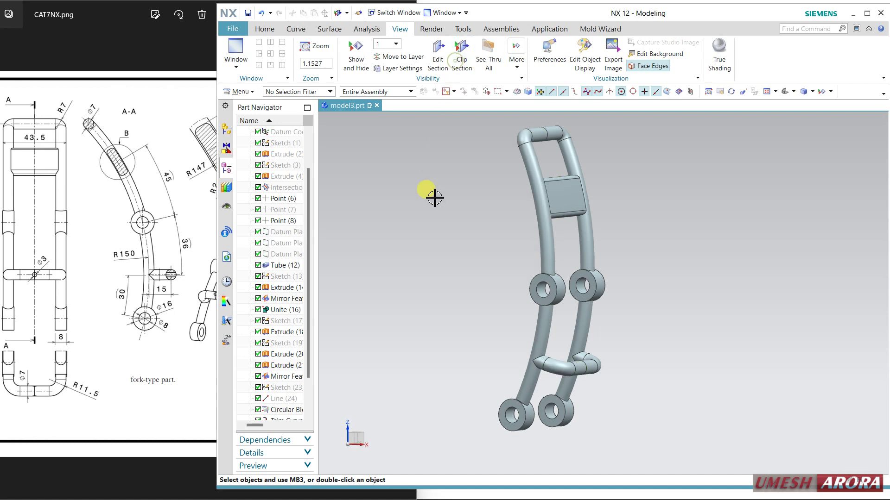
middle_click_drag(426, 256, 366, 227)
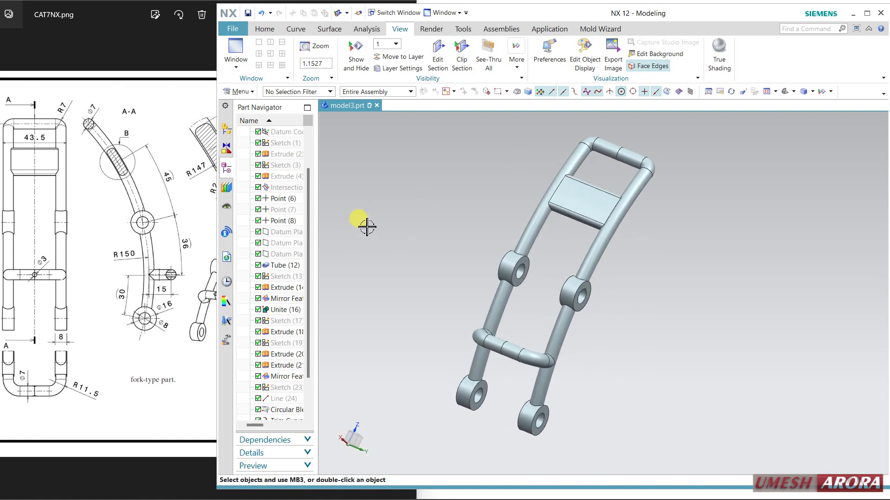